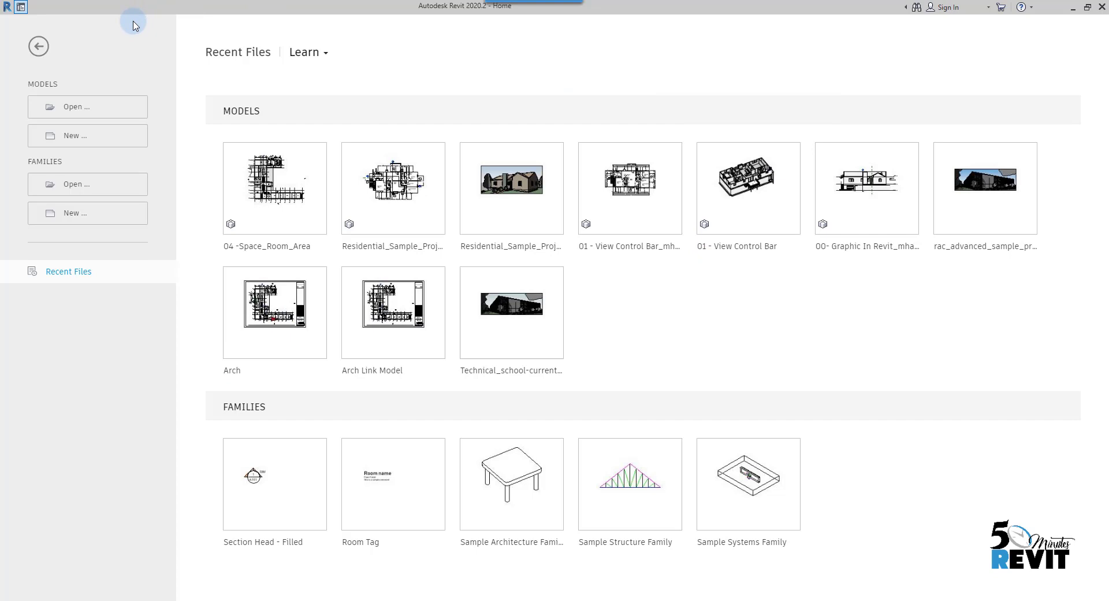
Step: Create a new project from the Mechanical Template
{"action": "left_click", "coordinate": [21, 7]}
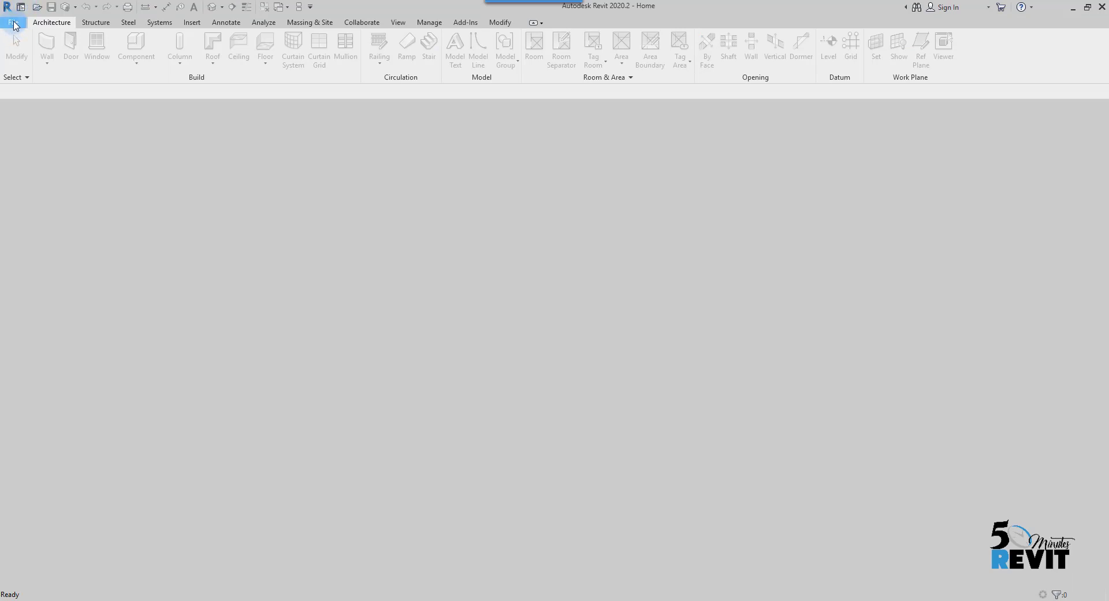
{"action": "left_click", "coordinate": [14, 23]}
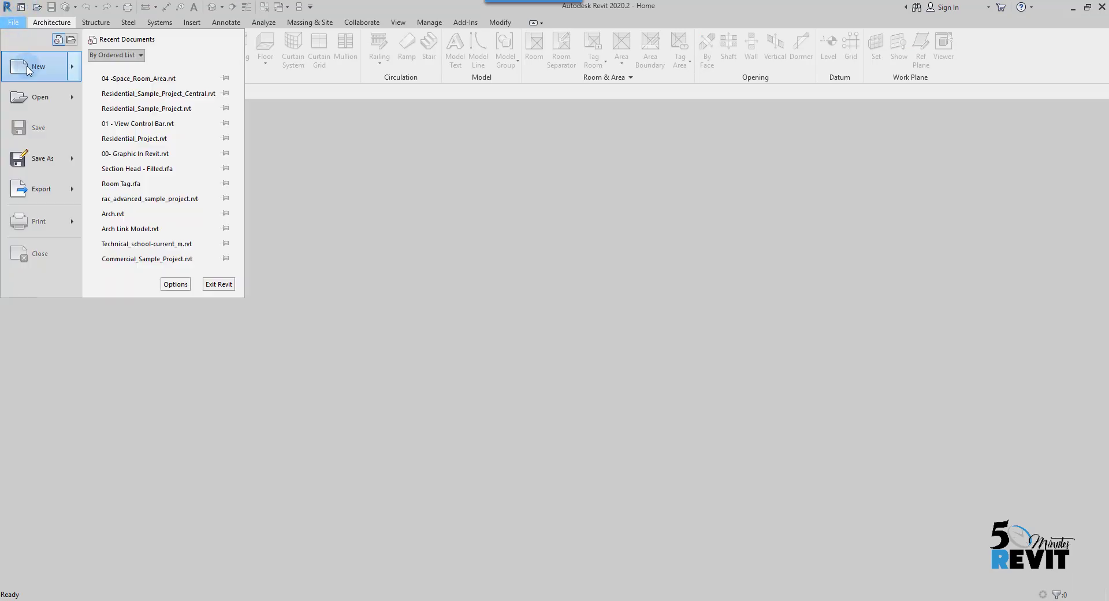
{"action": "mouse_move", "coordinate": [28, 70]}
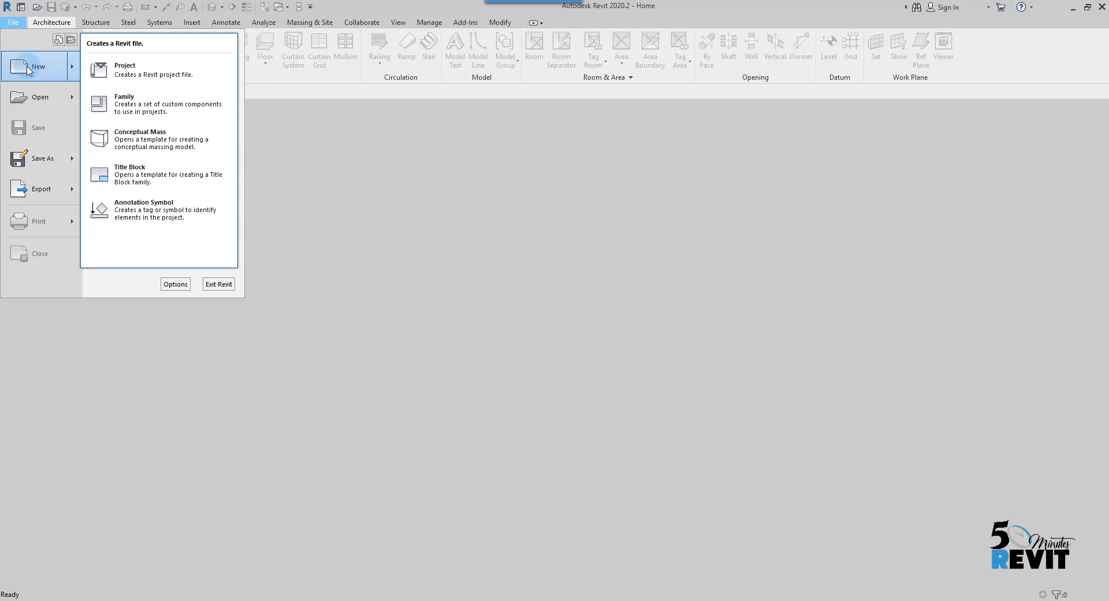
{"action": "left_click", "coordinate": [122, 74]}
{"action": "left_click_drag", "start_coordinate": [513, 247], "coordinate": [468, 163]}
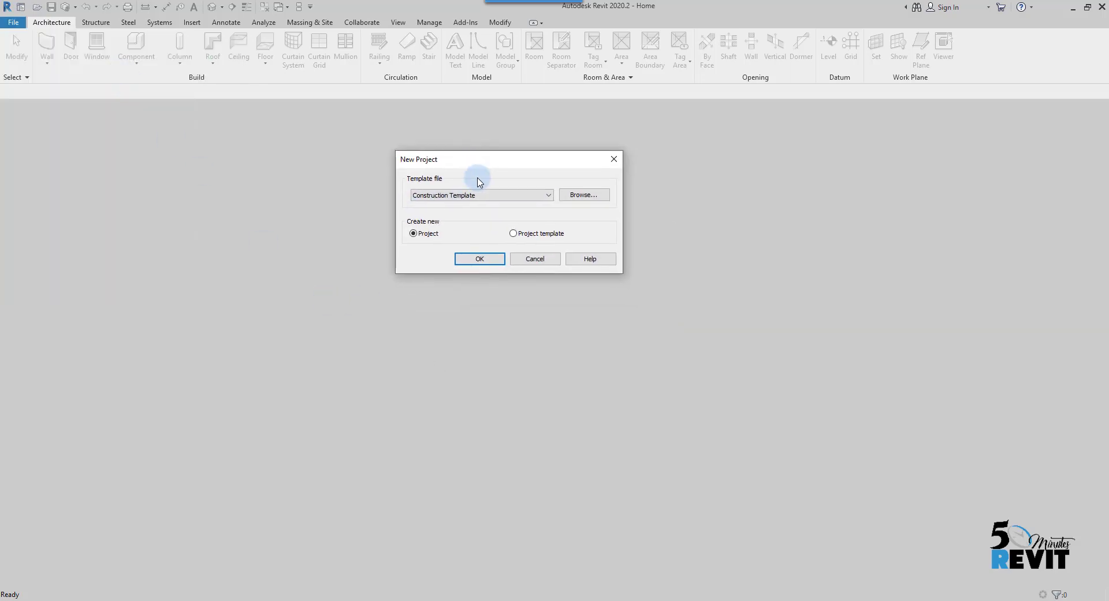
{"action": "left_click", "coordinate": [500, 198]}
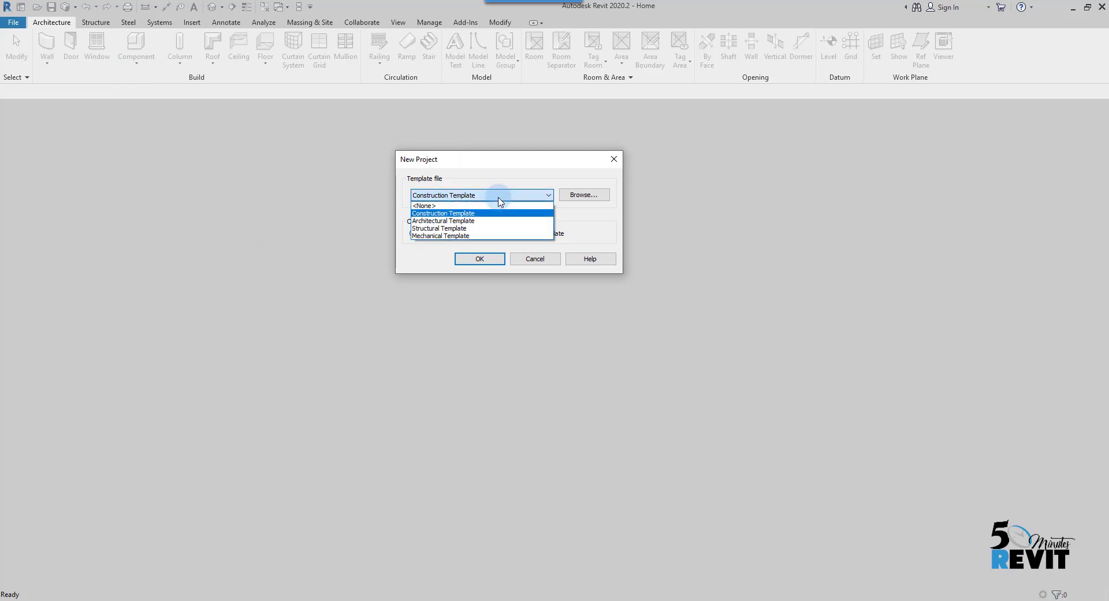
{"action": "left_click", "coordinate": [461, 236]}
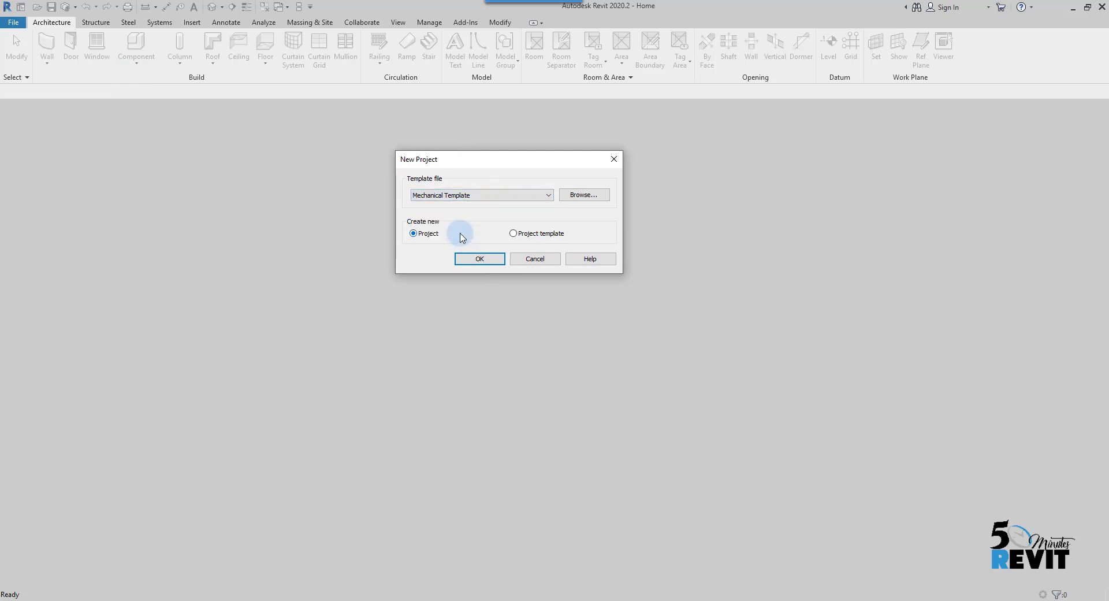
{"action": "left_click", "coordinate": [472, 195]}
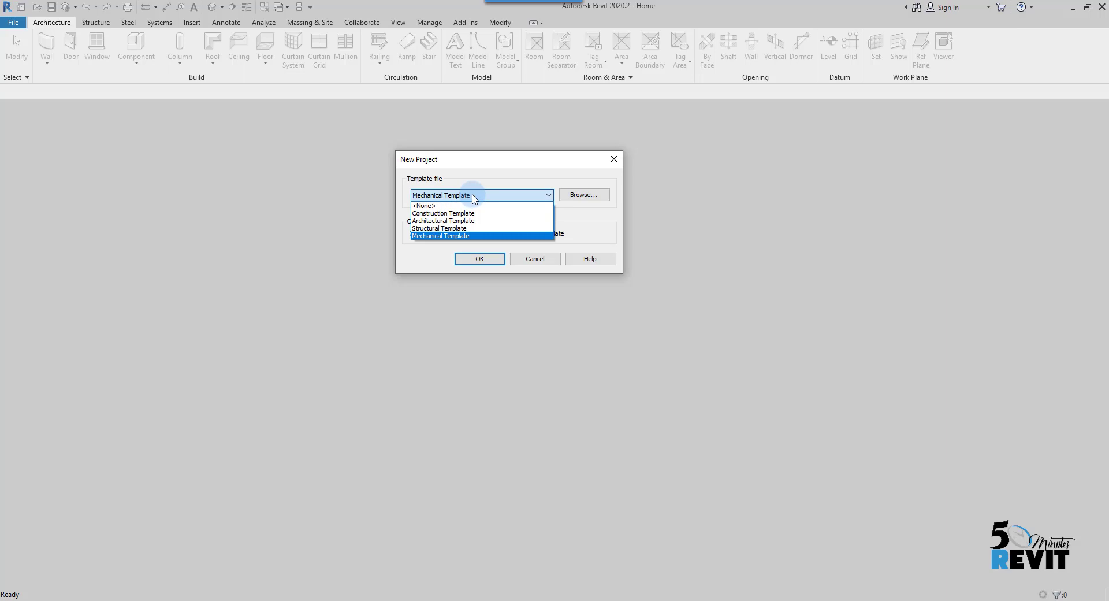
{"action": "left_click", "coordinate": [457, 237]}
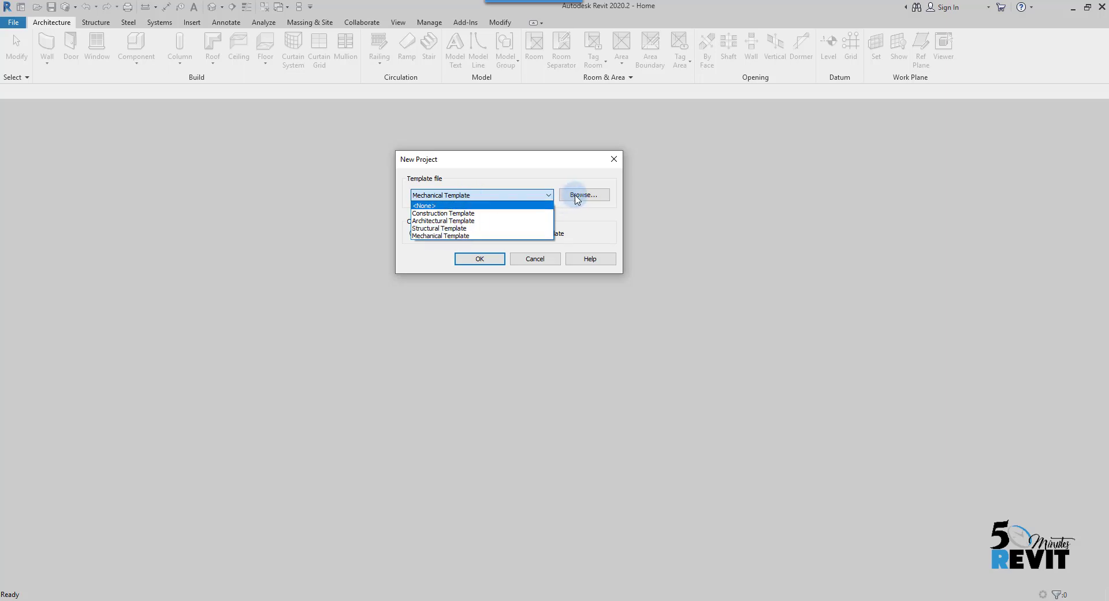
{"action": "left_click", "coordinate": [546, 196]}
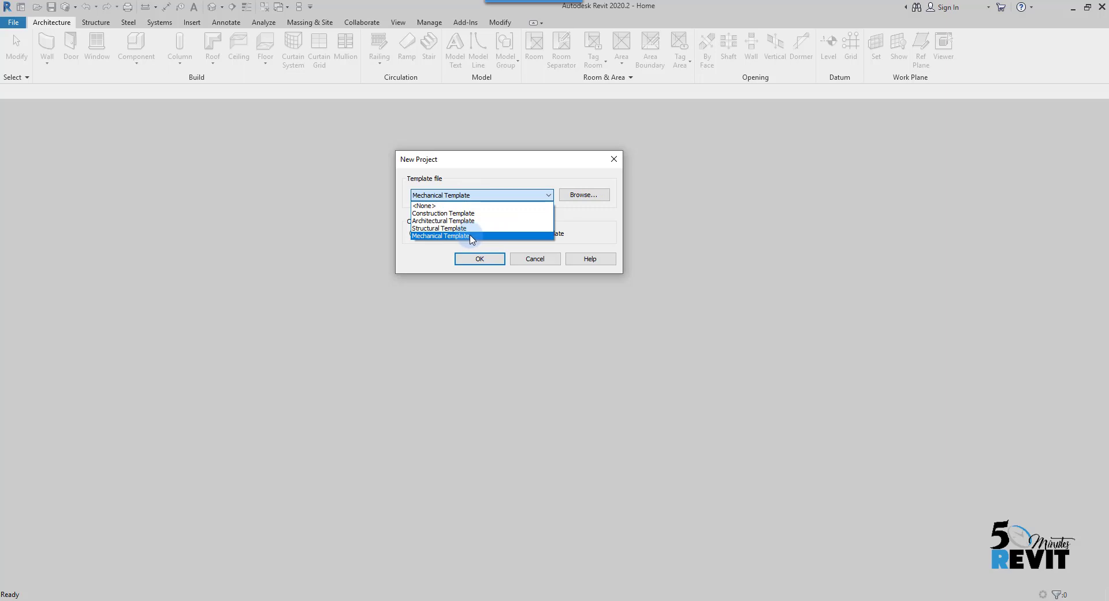
{"action": "left_click", "coordinate": [471, 236]}
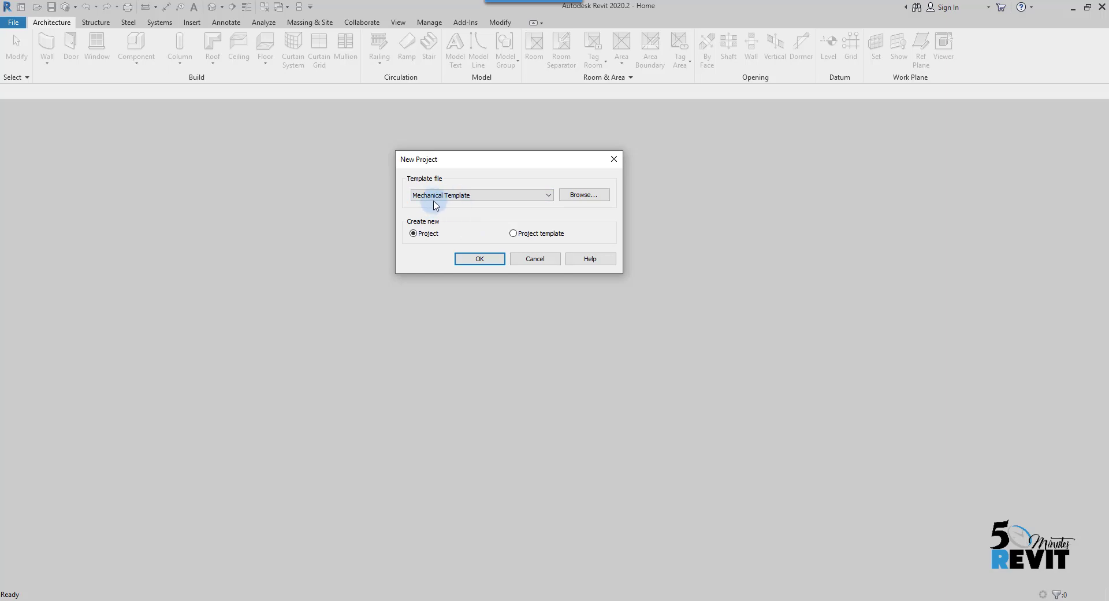
{"action": "left_click", "coordinate": [479, 258]}
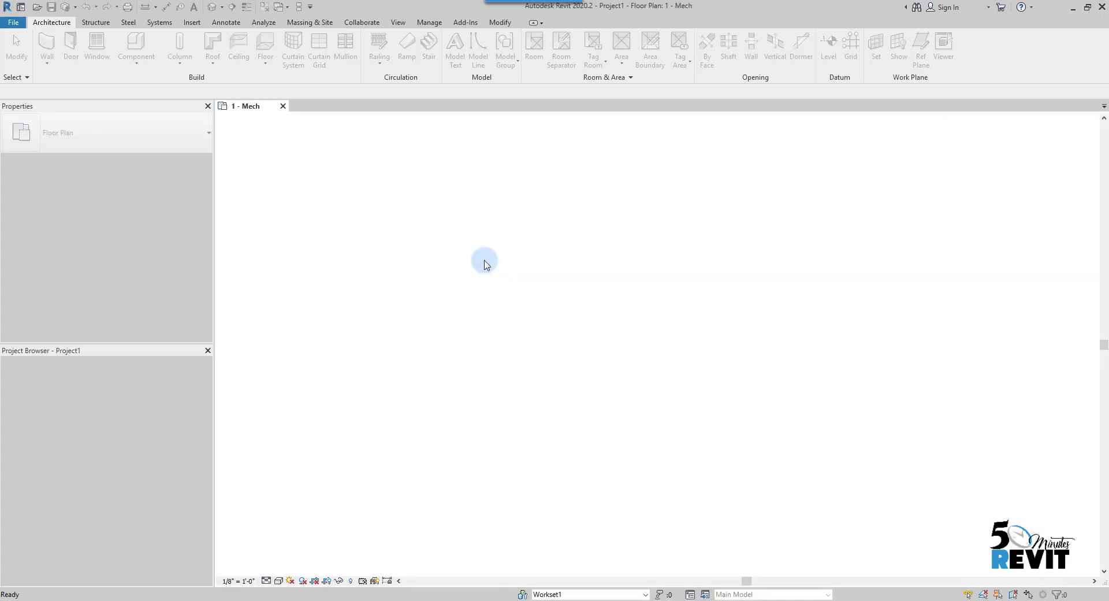
Step: Save the new project as Mech_Project in the 04 -Space_Room_Area folder
{"action": "left_click", "coordinate": [52, 8]}
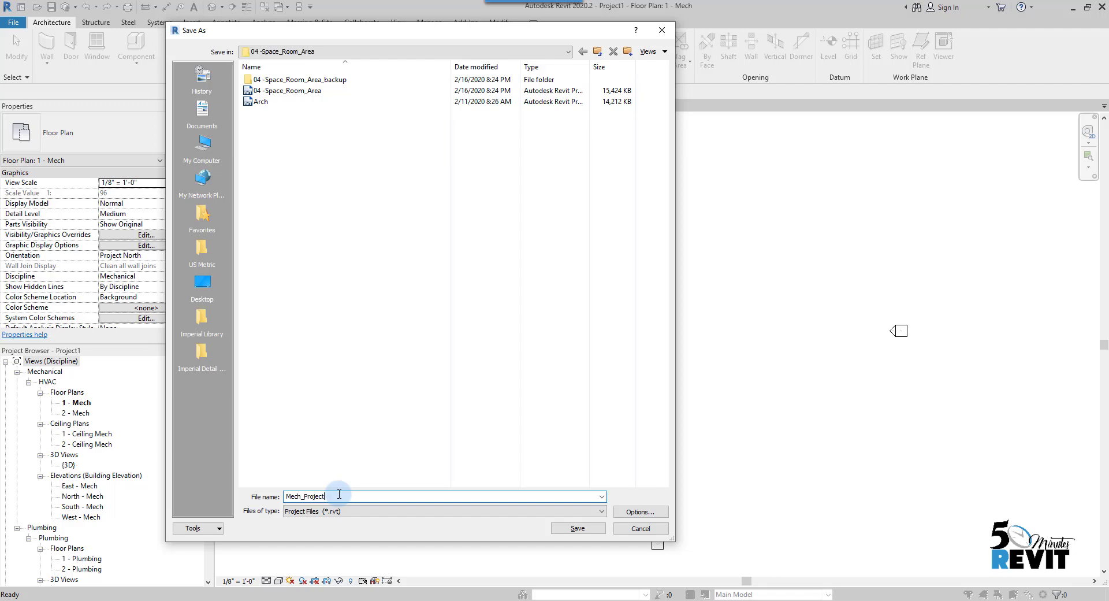
{"action": "left_click", "coordinate": [577, 528]}
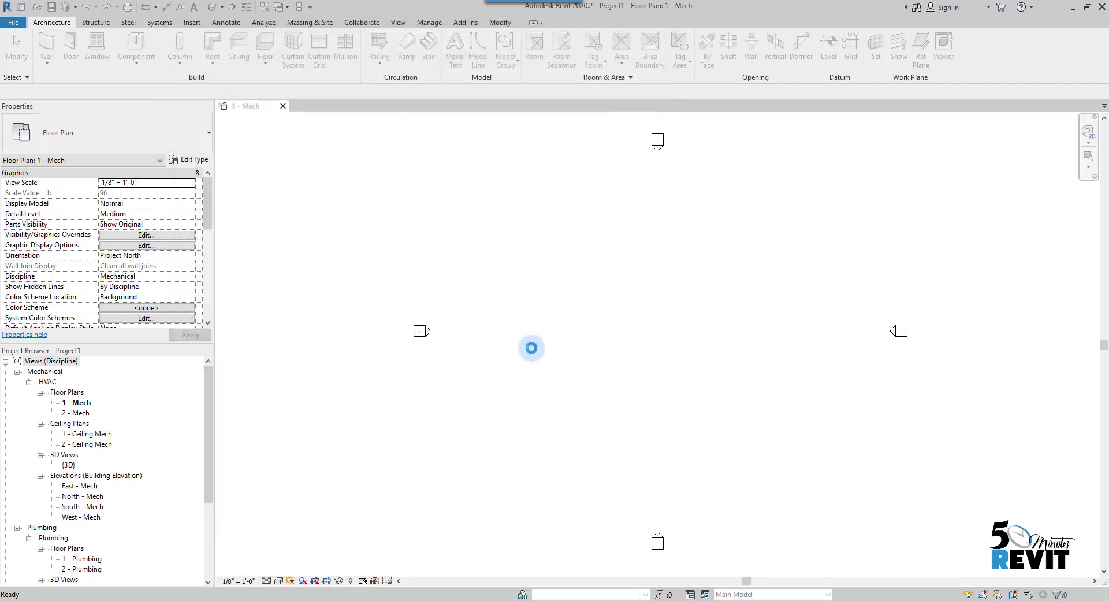
{"action": "middle_click_drag", "start_coordinate": [585, 338], "coordinate": [546, 333]}
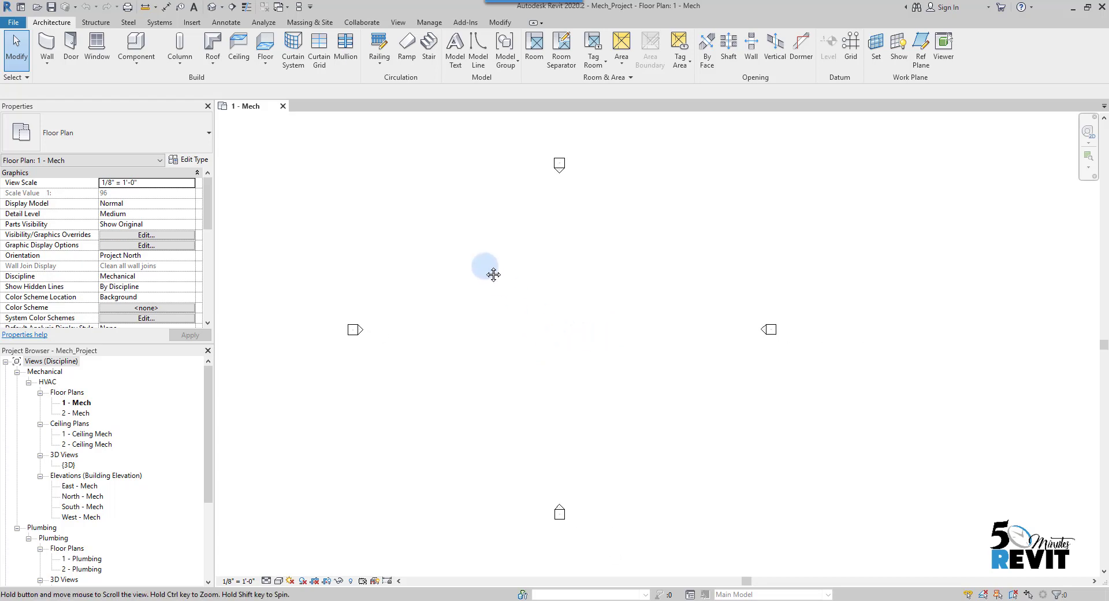
Step: Enable collaboration within your network and save the project as the central model
{"action": "left_click", "coordinate": [362, 23]}
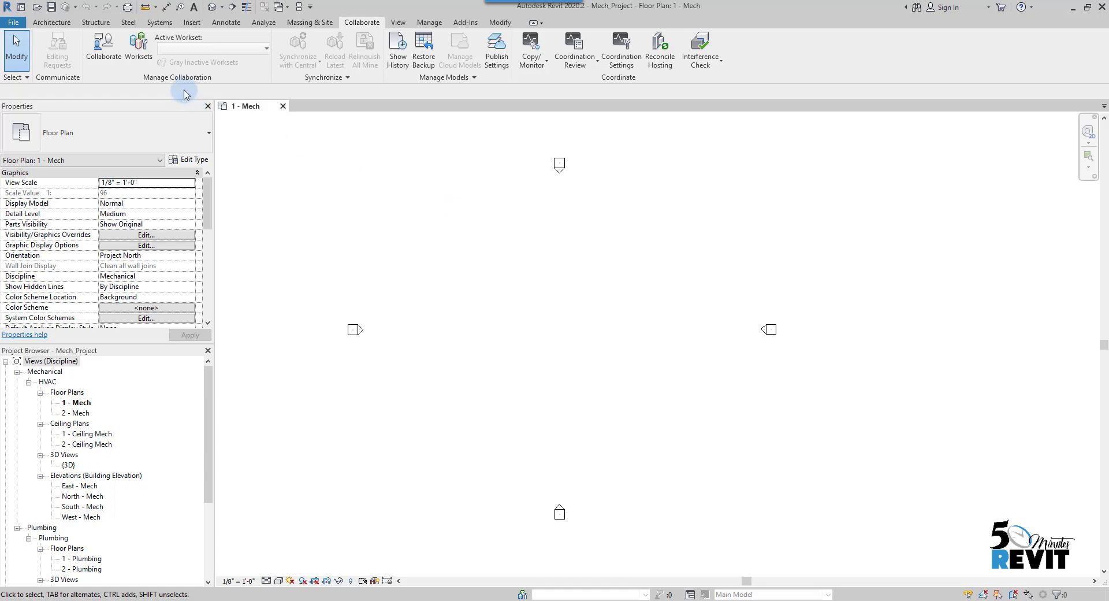
{"action": "left_click", "coordinate": [104, 49]}
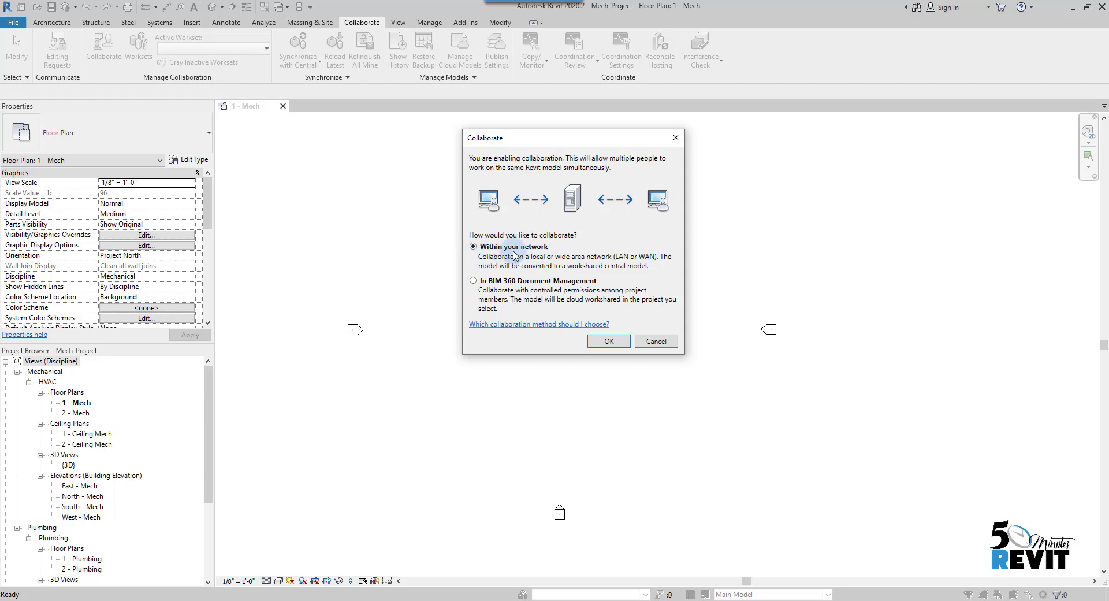
{"action": "left_click", "coordinate": [609, 342]}
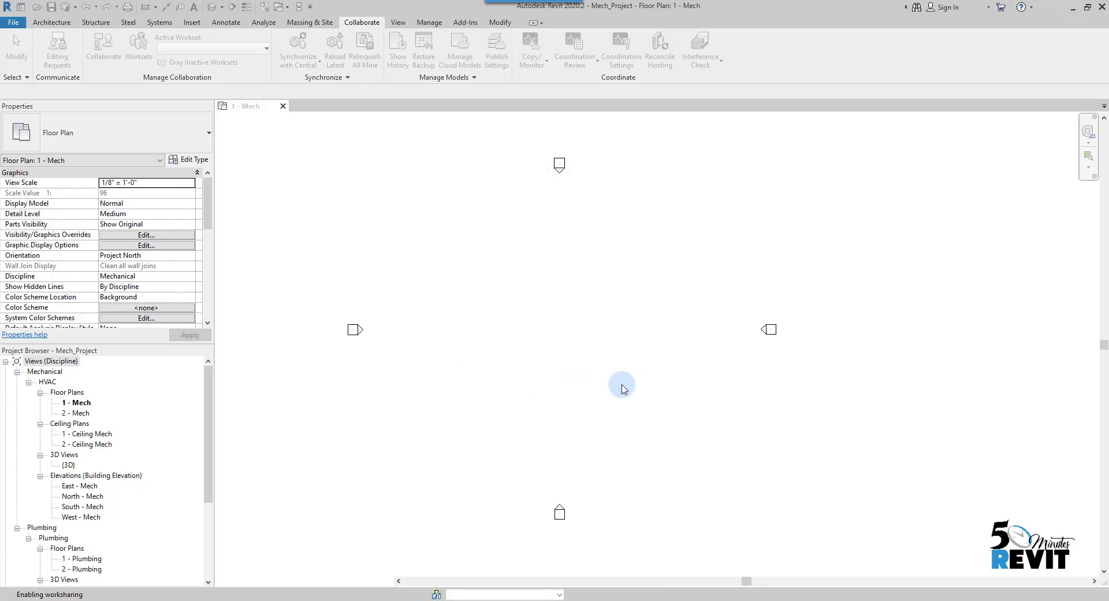
{"action": "left_click", "coordinate": [52, 6]}
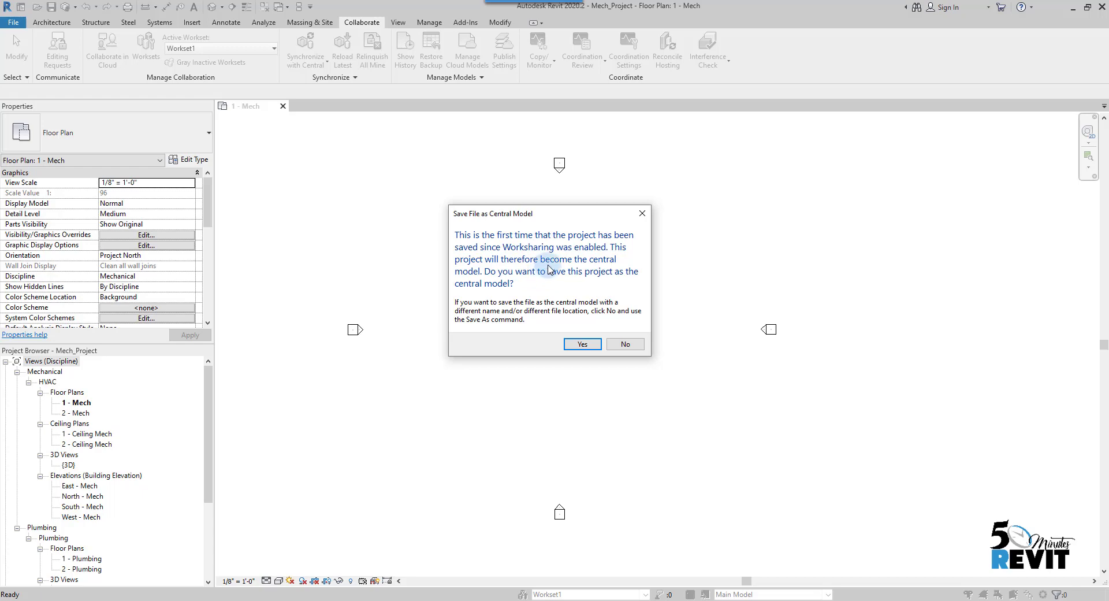
{"action": "left_click", "coordinate": [579, 345]}
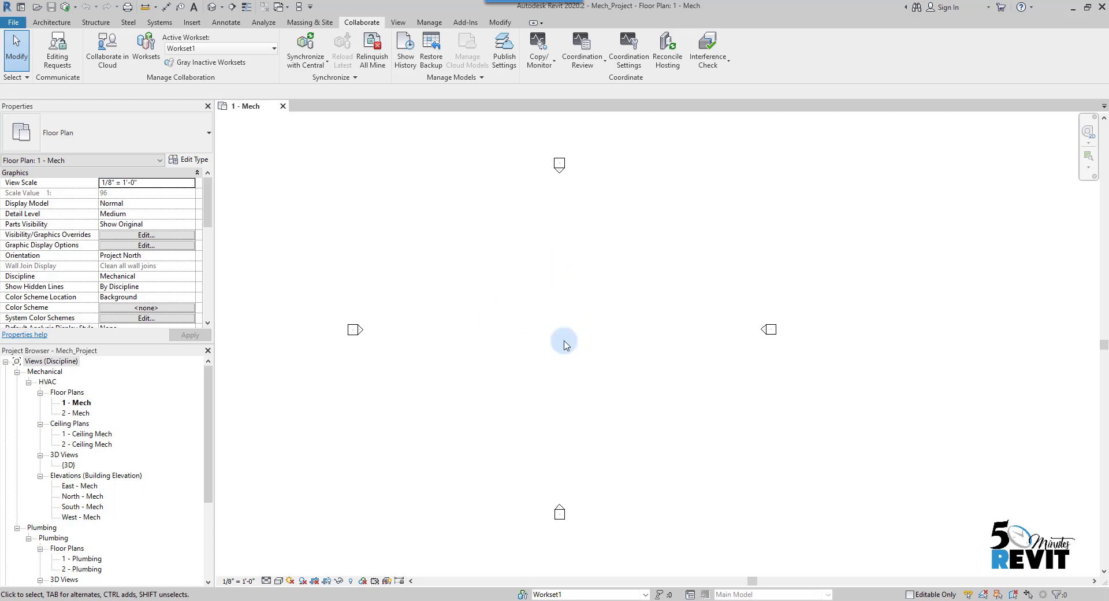
Step: Create a workset named 00-Link, visible in all views, and make it the active workset
{"action": "left_click", "coordinate": [521, 595]}
{"action": "left_click_drag", "start_coordinate": [509, 139], "coordinate": [469, 120]}
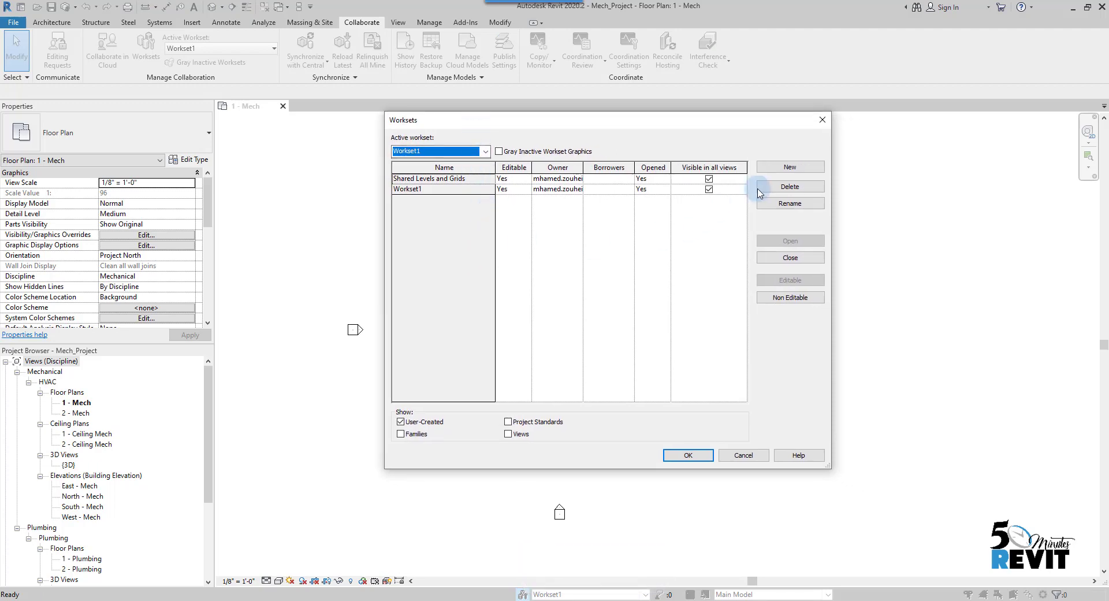
{"action": "left_click", "coordinate": [790, 167]}
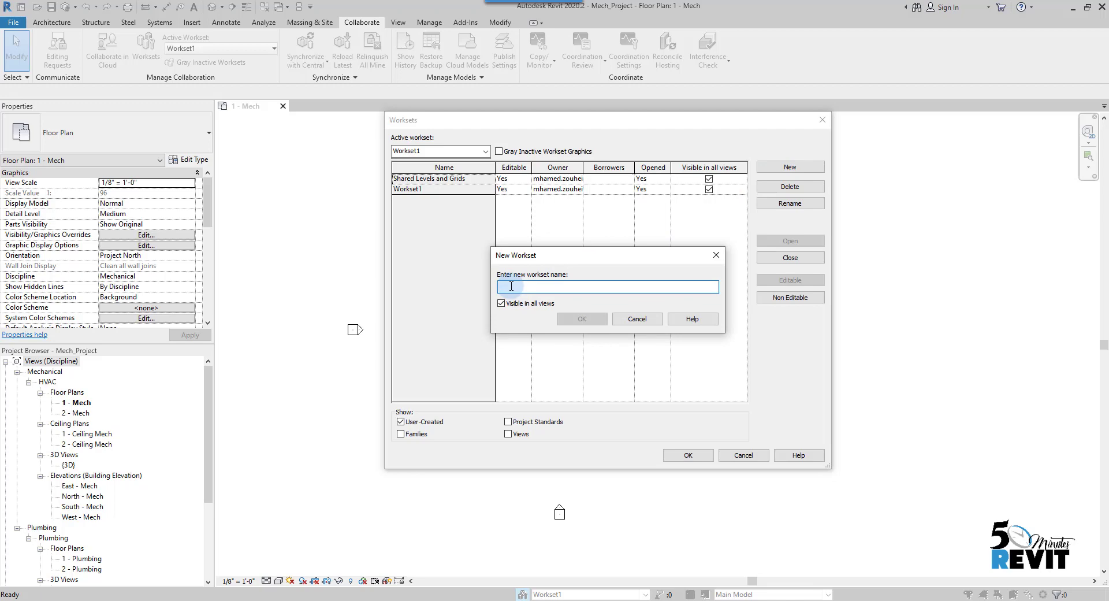
{"action": "type", "text": "00-Link"}
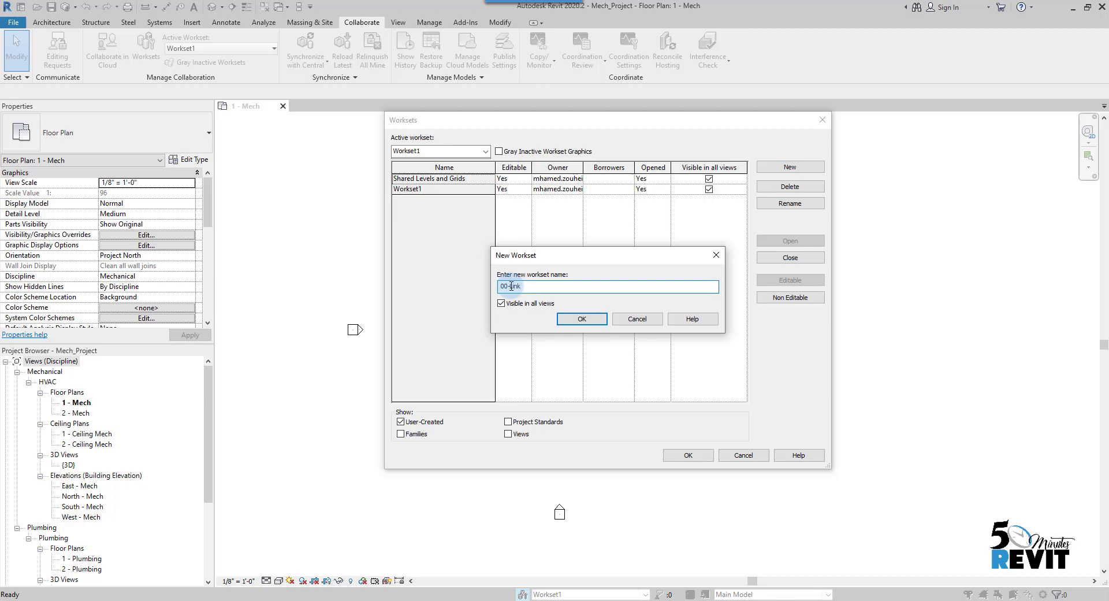
{"action": "left_click", "coordinate": [581, 319]}
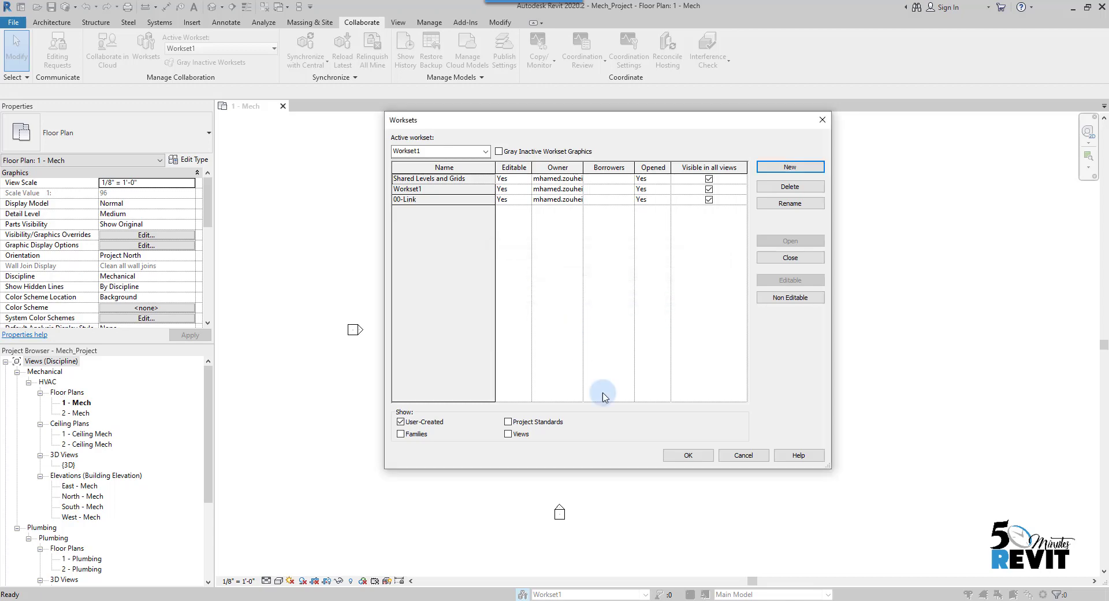
{"action": "left_click", "coordinate": [680, 456]}
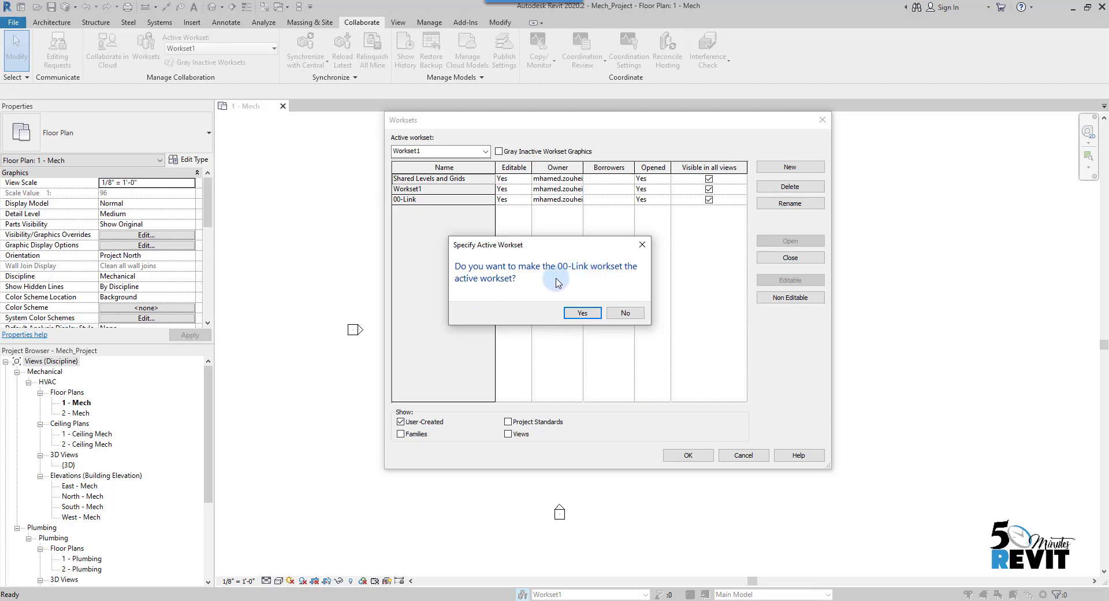
{"action": "left_click", "coordinate": [580, 313]}
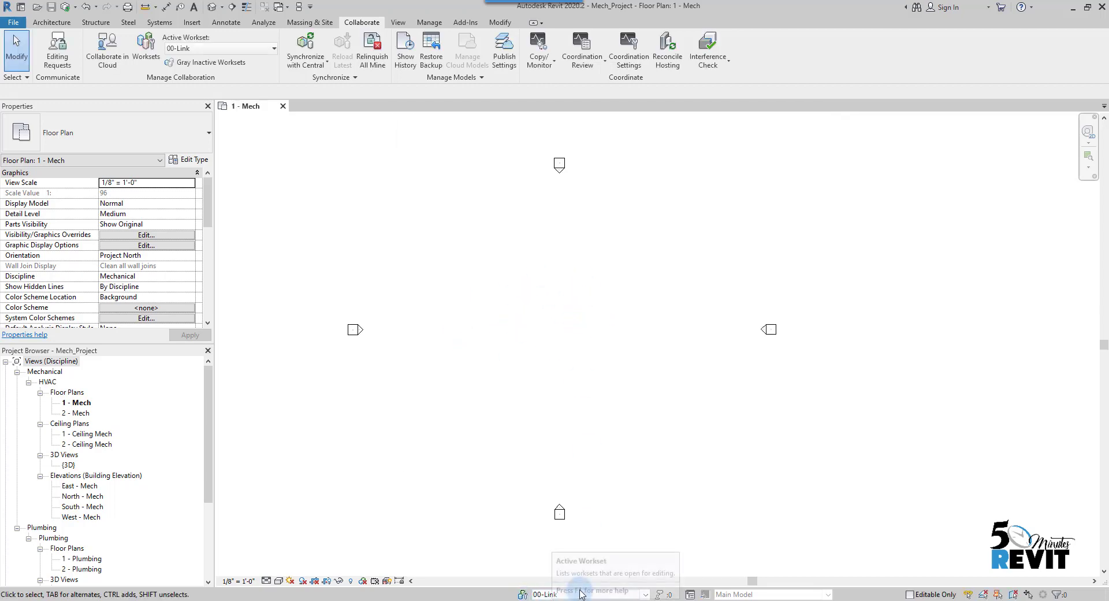
Step: Link the Arch.rvt Revit model using Auto - Internal Origin to Internal Origin positioning
{"action": "middle_click_drag", "start_coordinate": [522, 263], "coordinate": [522, 289]}
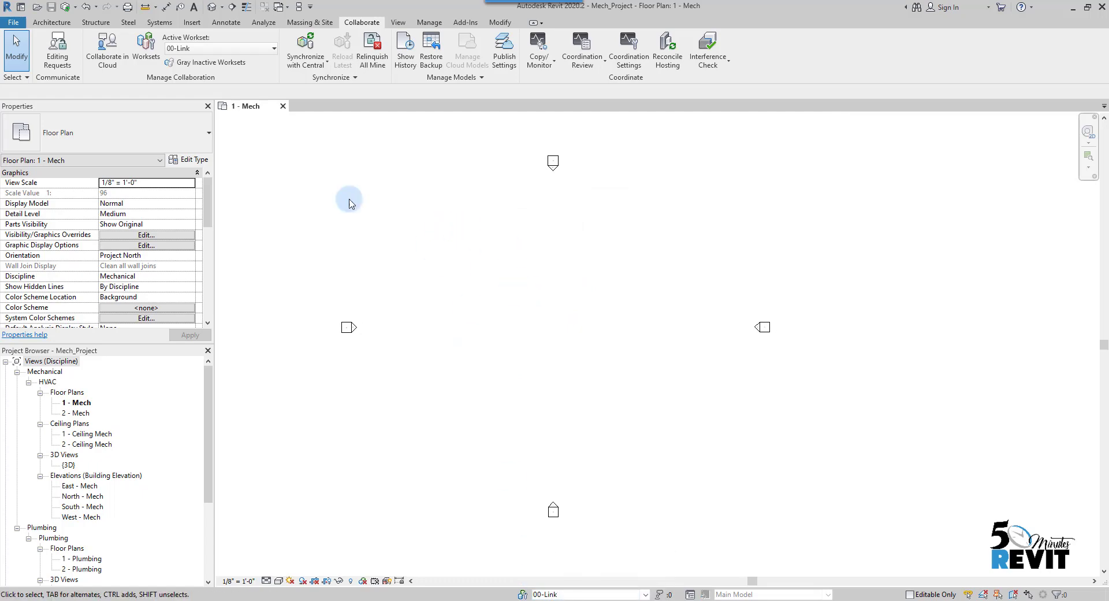
{"action": "left_click", "coordinate": [194, 24]}
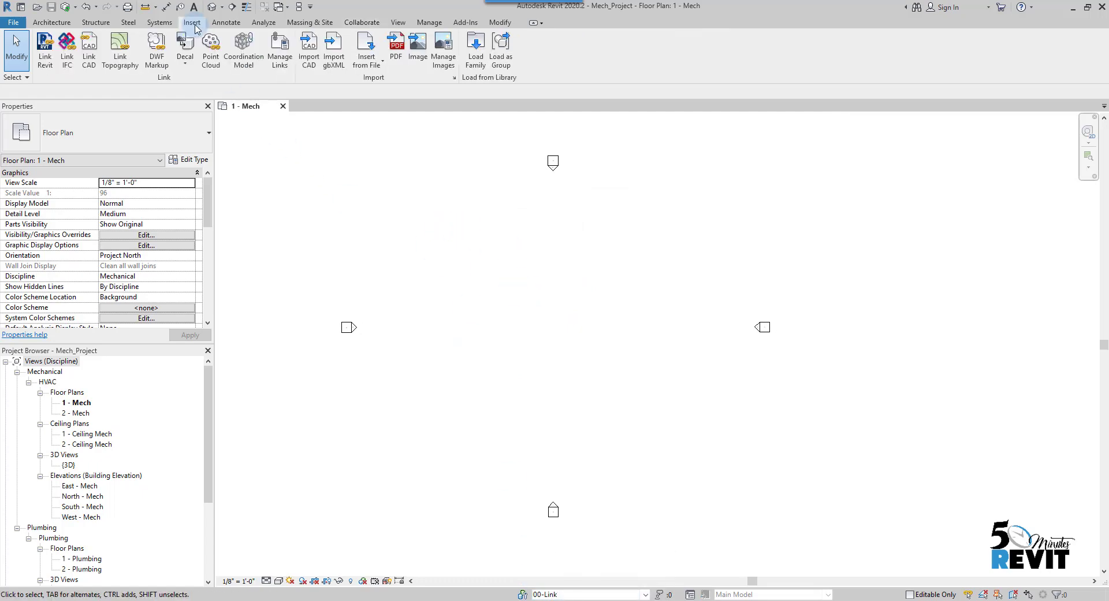
{"action": "left_click", "coordinate": [45, 58]}
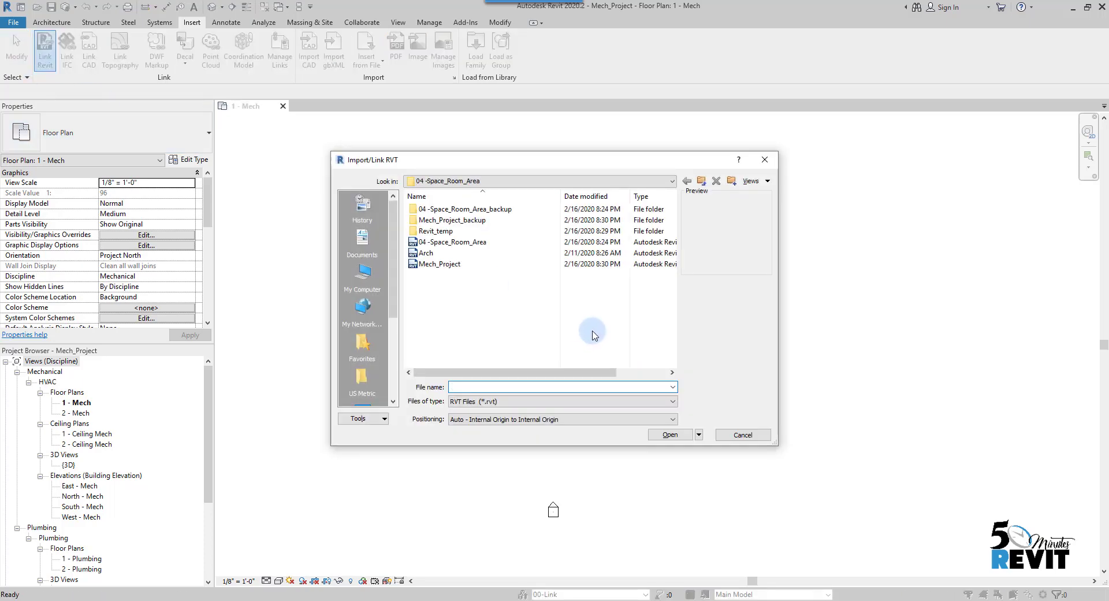
{"action": "left_click", "coordinate": [429, 255]}
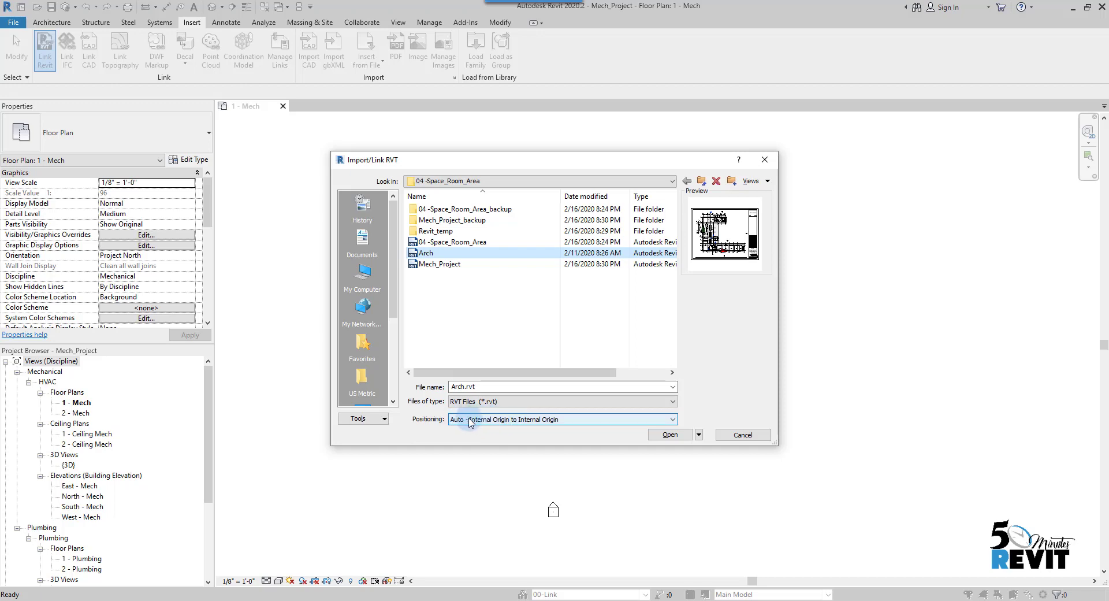
{"action": "left_click", "coordinate": [515, 421]}
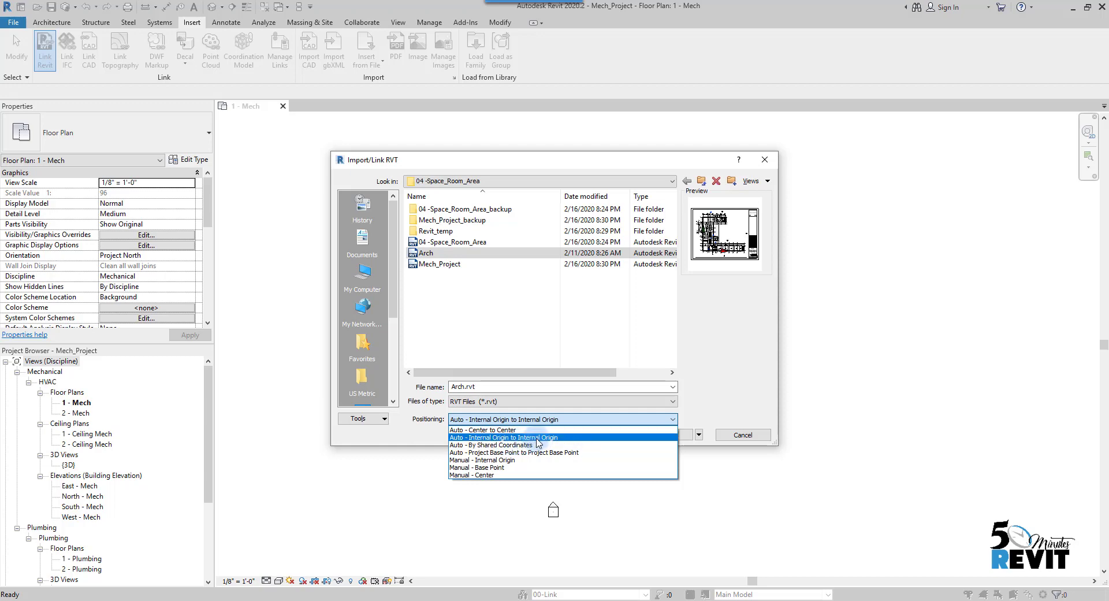
{"action": "left_click", "coordinate": [563, 437]}
{"action": "left_click", "coordinate": [668, 437]}
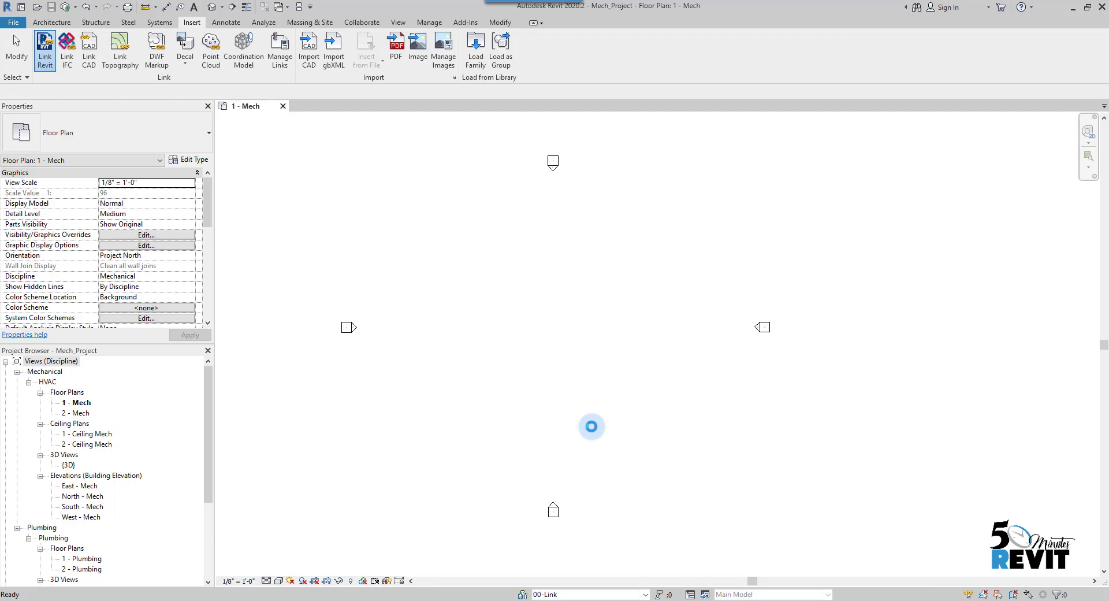
Step: Pin the linked Arch.rvt model in place in the 1 - Mech floor plan
{"action": "scroll", "coordinate": [639, 397], "scroll_direction": "down", "scroll_amount": 4}
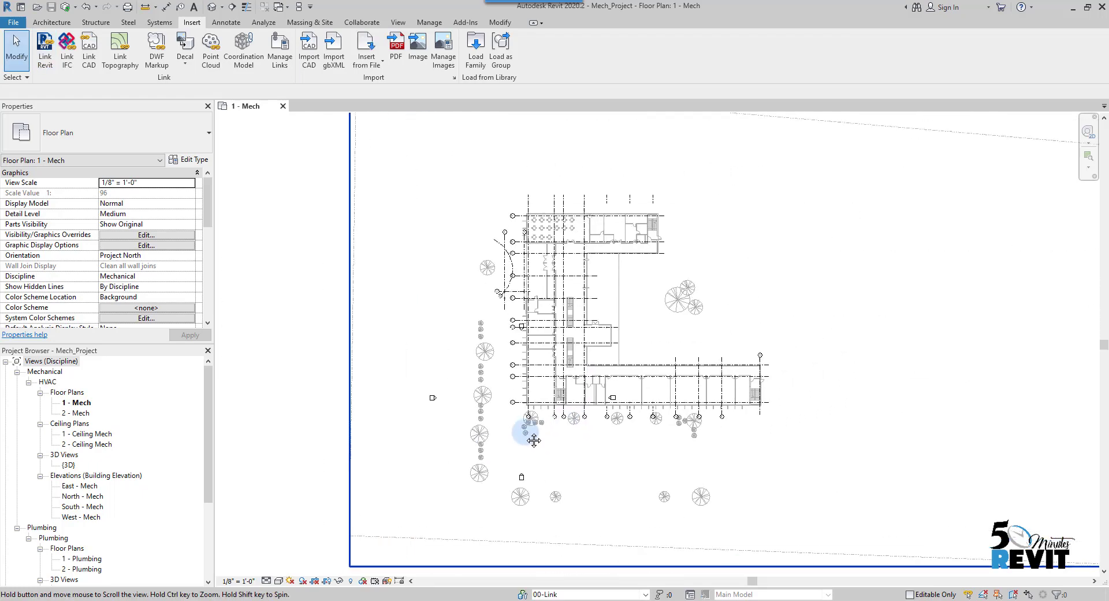
{"action": "middle_click_drag", "start_coordinate": [545, 438], "coordinate": [439, 482]}
{"action": "middle_click_drag", "start_coordinate": [515, 316], "coordinate": [503, 286]}
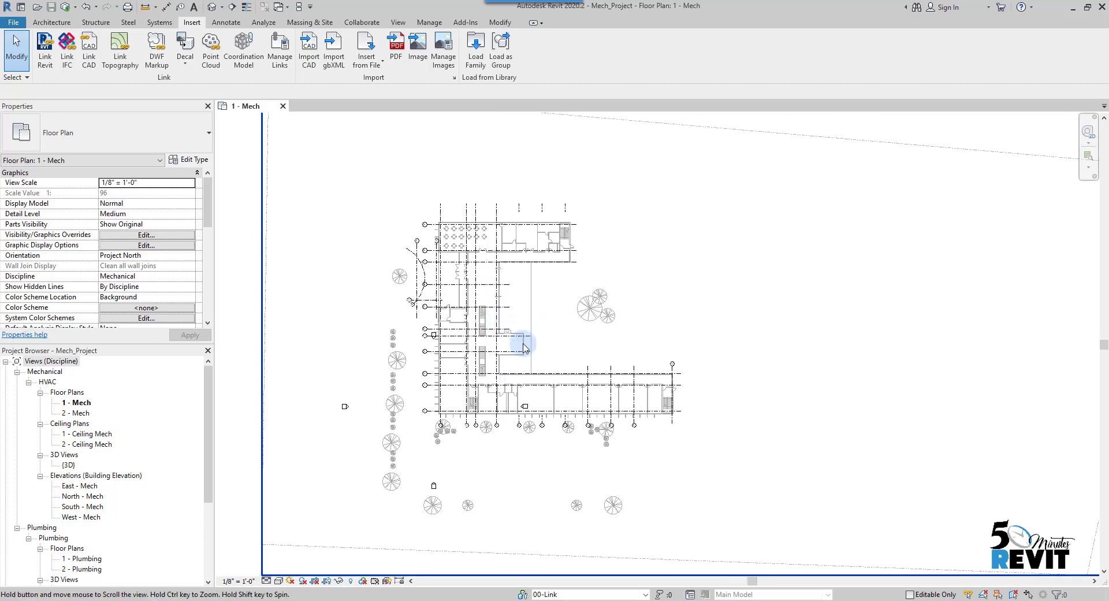
{"action": "left_click", "coordinate": [504, 279]}
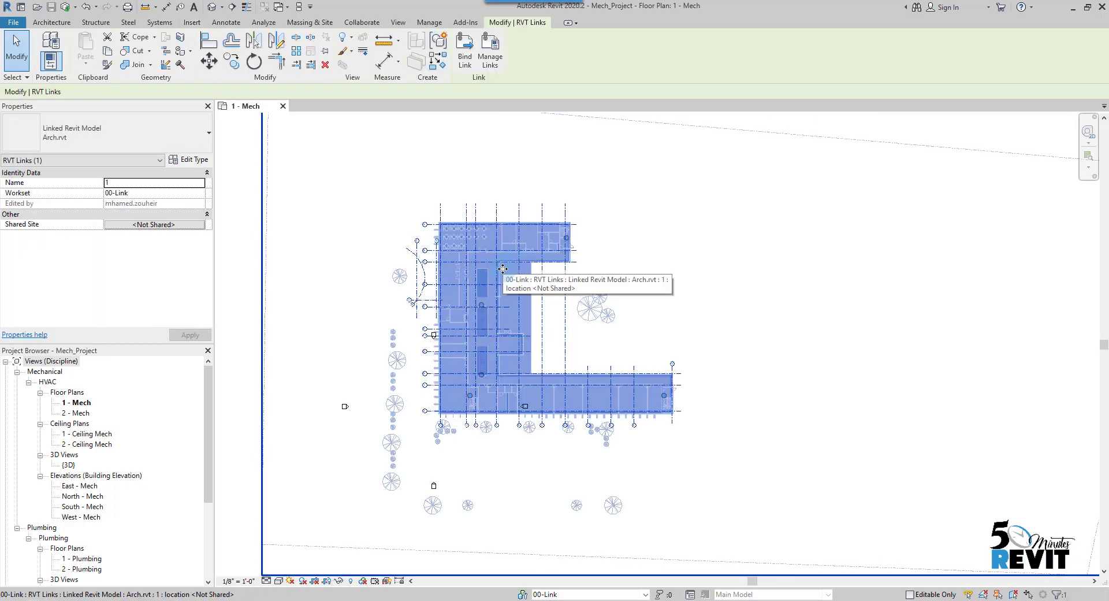
{"action": "left_click", "coordinate": [327, 56]}
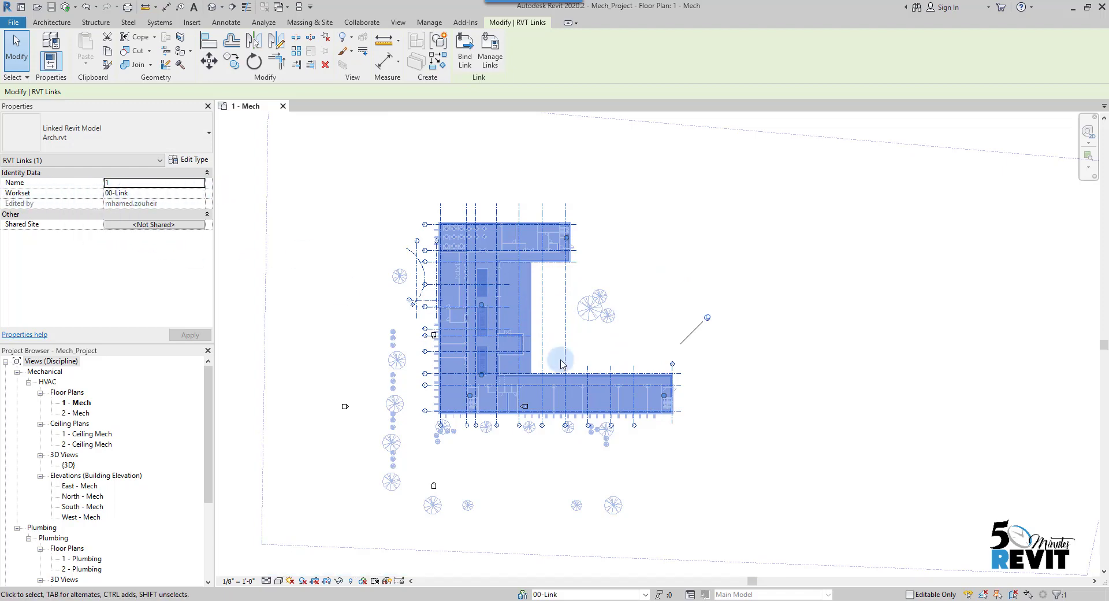
Step: Start a Copy/Monitor session on the linked Arch.rvt model in the 1 - Mech floor plan
{"action": "scroll", "coordinate": [537, 352], "scroll_direction": "down", "scroll_amount": 5}
{"action": "scroll", "coordinate": [528, 341], "scroll_direction": "up", "scroll_amount": 3}
{"action": "scroll", "coordinate": [616, 389], "scroll_direction": "up", "scroll_amount": 2}
{"action": "left_click", "coordinate": [322, 240]}
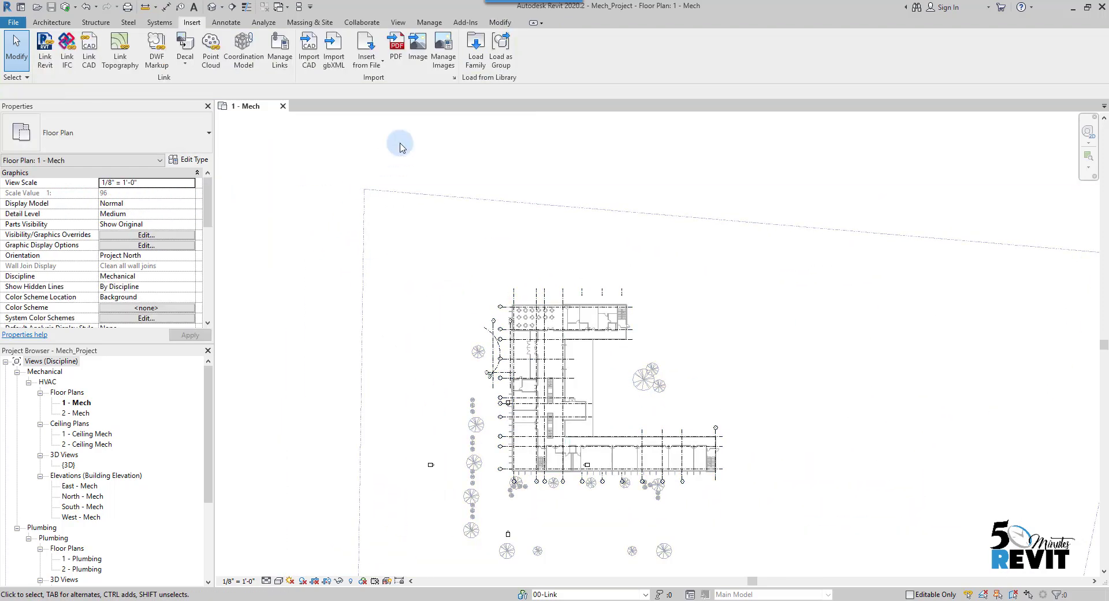
{"action": "left_click", "coordinate": [365, 24]}
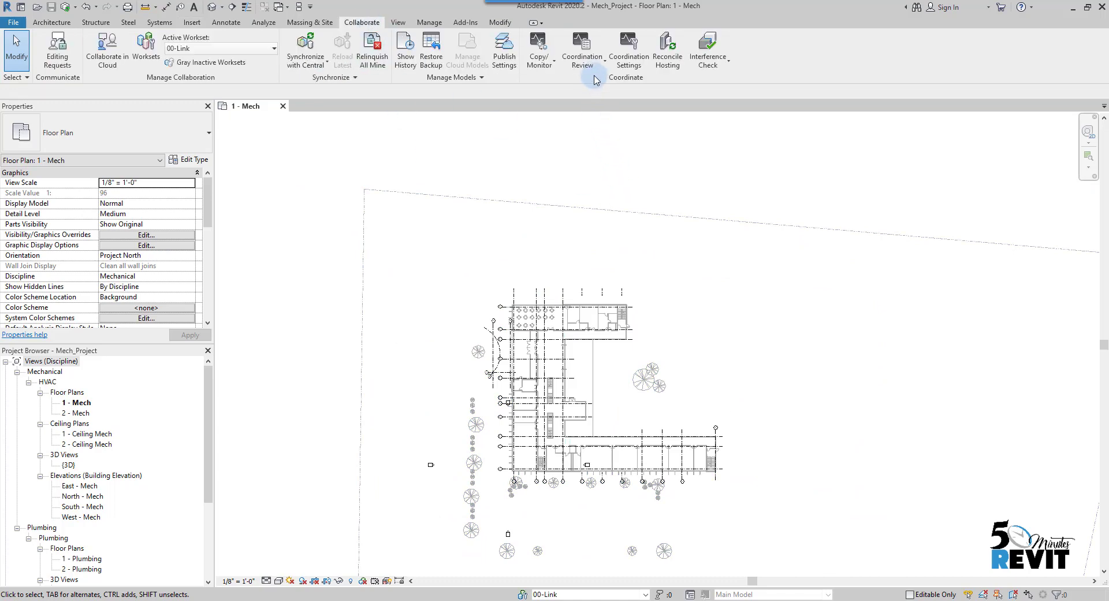
{"action": "left_click", "coordinate": [554, 67]}
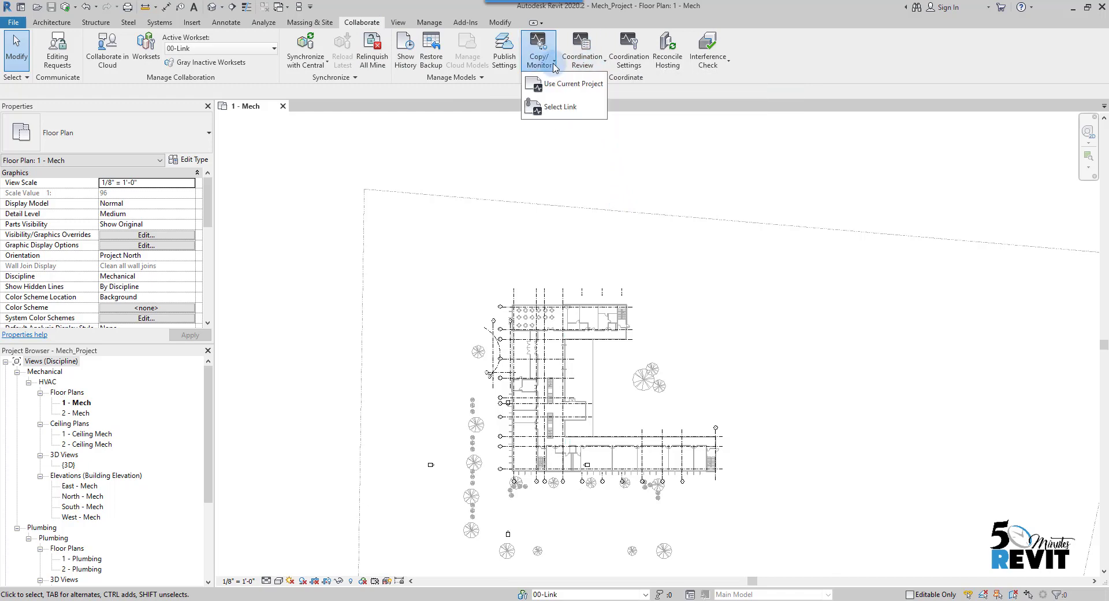
{"action": "left_click", "coordinate": [559, 109]}
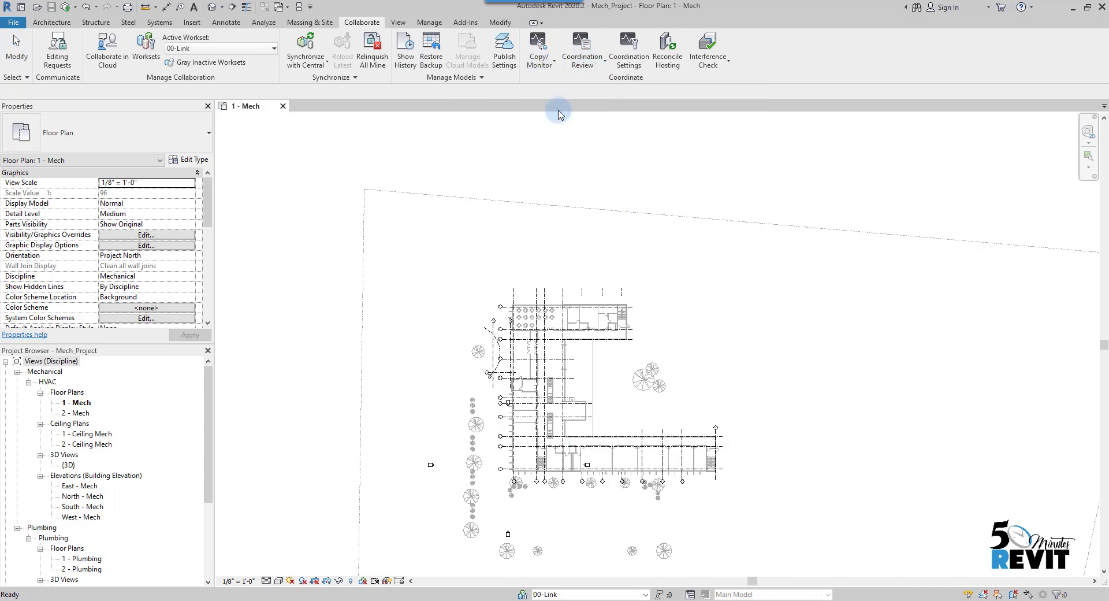
{"action": "left_click", "coordinate": [559, 309]}
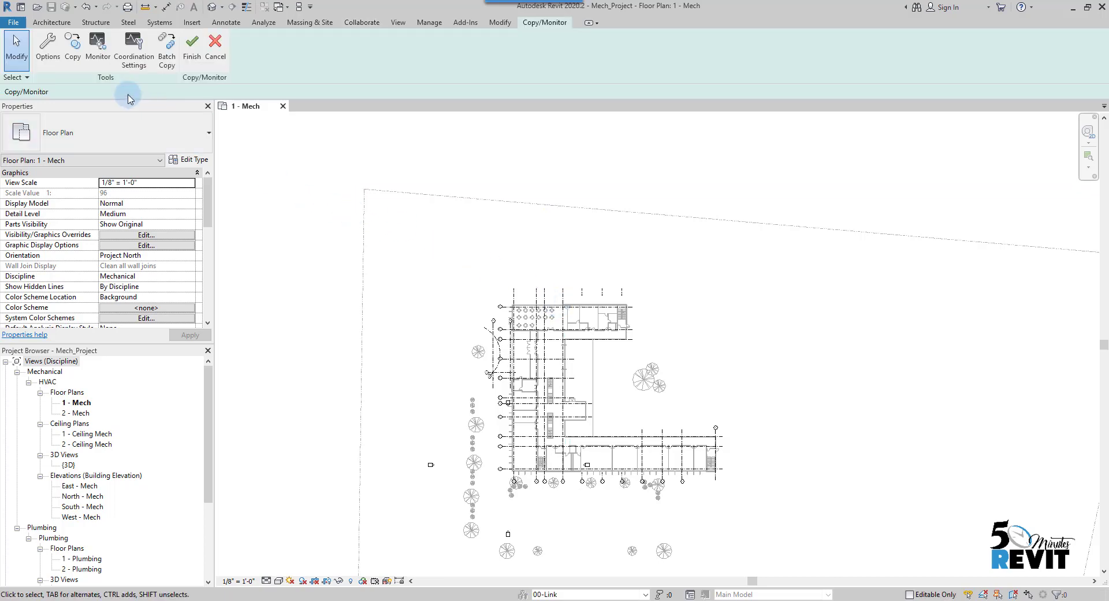
Step: Set Copy to multiple elements, select the whole linked building, and filter the selection to Grids only, excluding Floors and Walls
{"action": "left_click", "coordinate": [74, 51]}
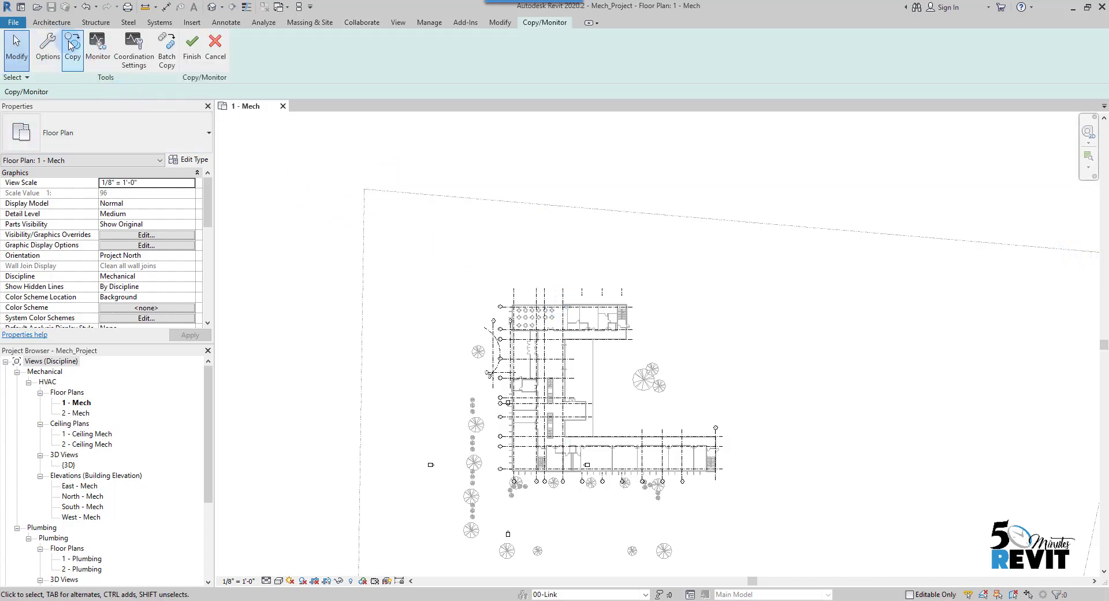
{"action": "left_click", "coordinate": [69, 46]}
{"action": "left_click", "coordinate": [70, 92]}
{"action": "scroll", "coordinate": [456, 347], "scroll_direction": "down", "scroll_amount": 4}
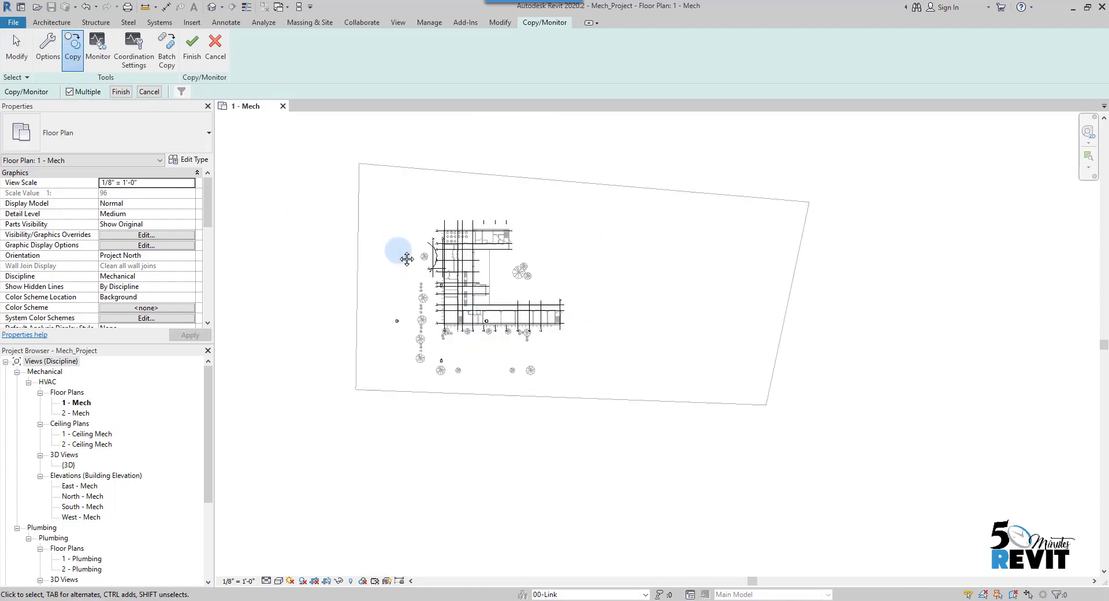
{"action": "left_click_drag", "start_coordinate": [332, 155], "coordinate": [692, 420]}
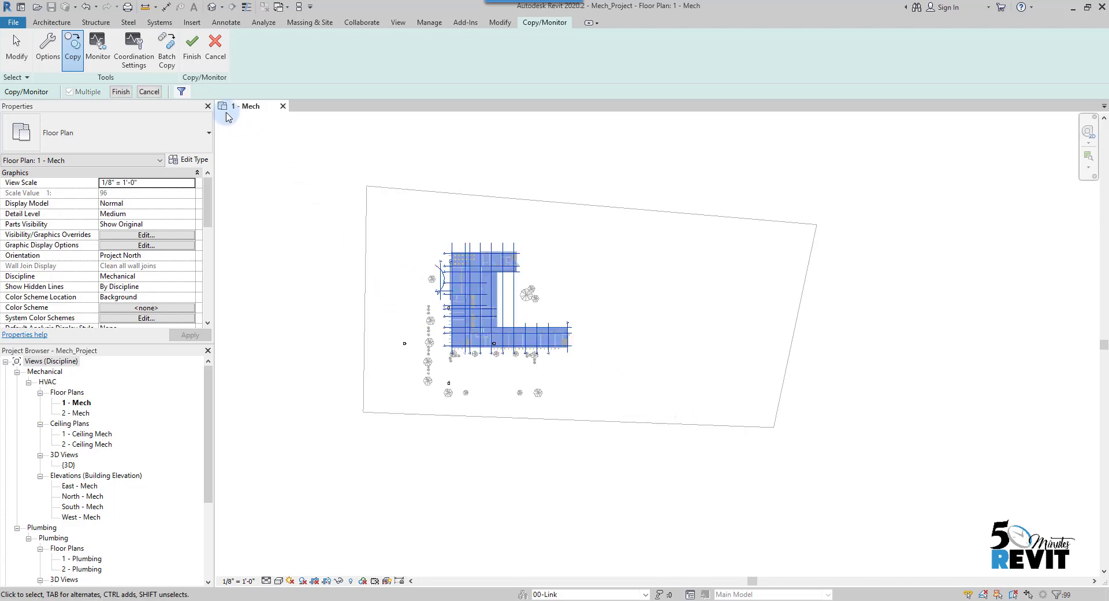
{"action": "left_click", "coordinate": [182, 92]}
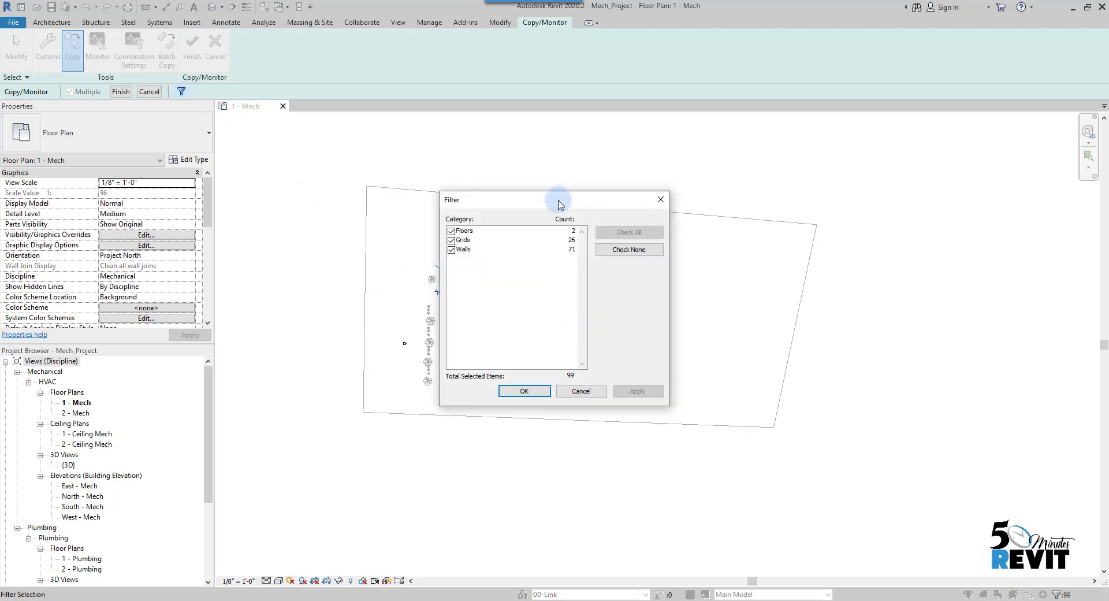
{"action": "left_click", "coordinate": [452, 250]}
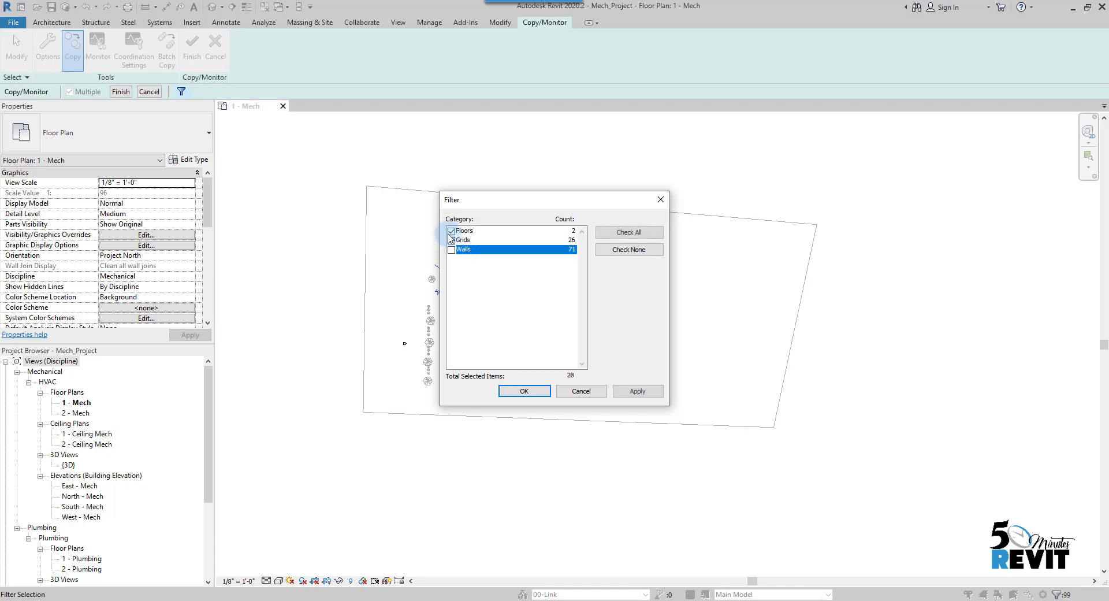
{"action": "left_click", "coordinate": [452, 231]}
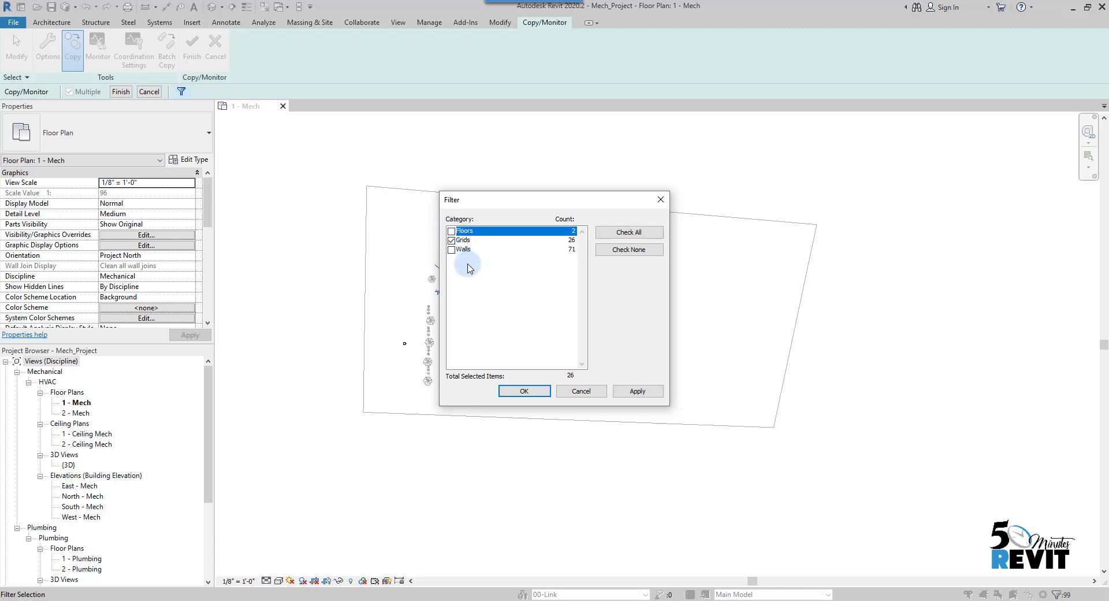
{"action": "left_click", "coordinate": [524, 391]}
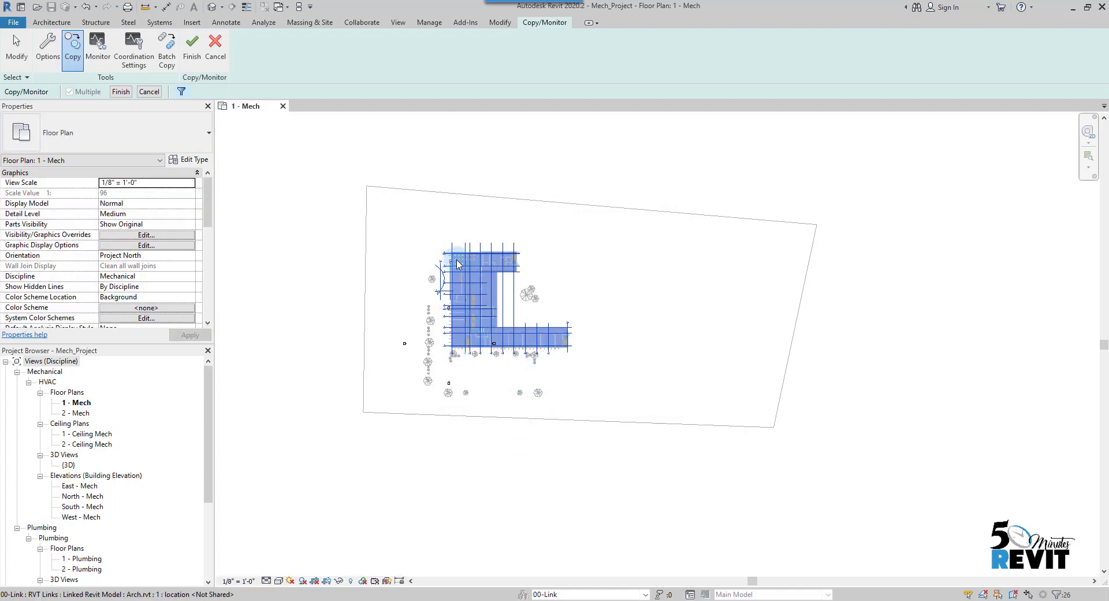
Step: Complete the multiple copy of the selected grids and finish the Copy/Monitor session
{"action": "scroll", "coordinate": [471, 278], "scroll_direction": "up", "scroll_amount": 3}
{"action": "scroll", "coordinate": [507, 273], "scroll_direction": "up", "scroll_amount": 2}
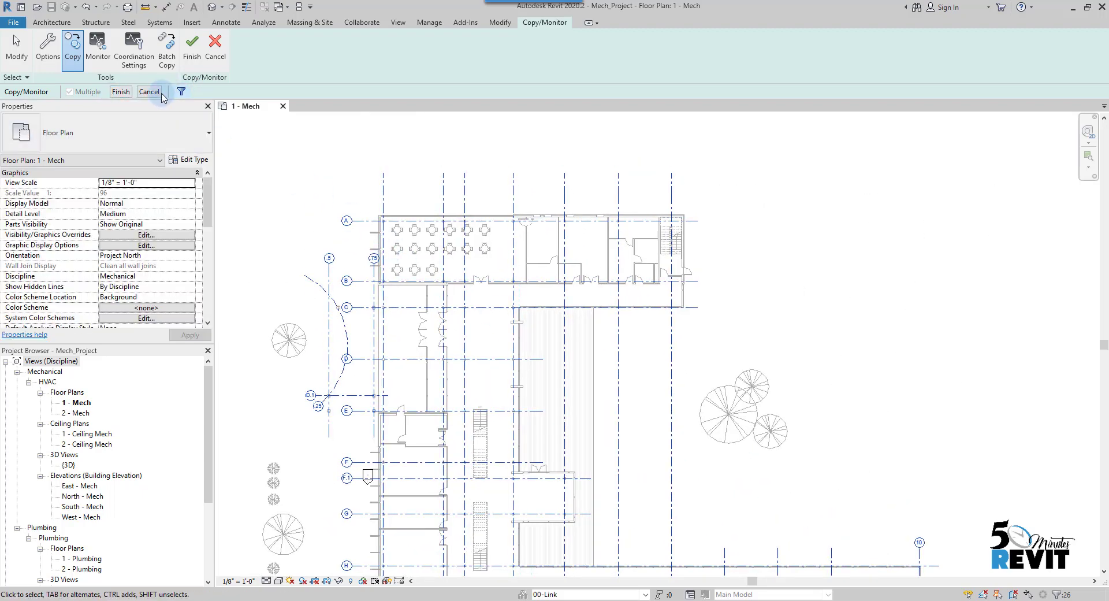
{"action": "left_click", "coordinate": [122, 93]}
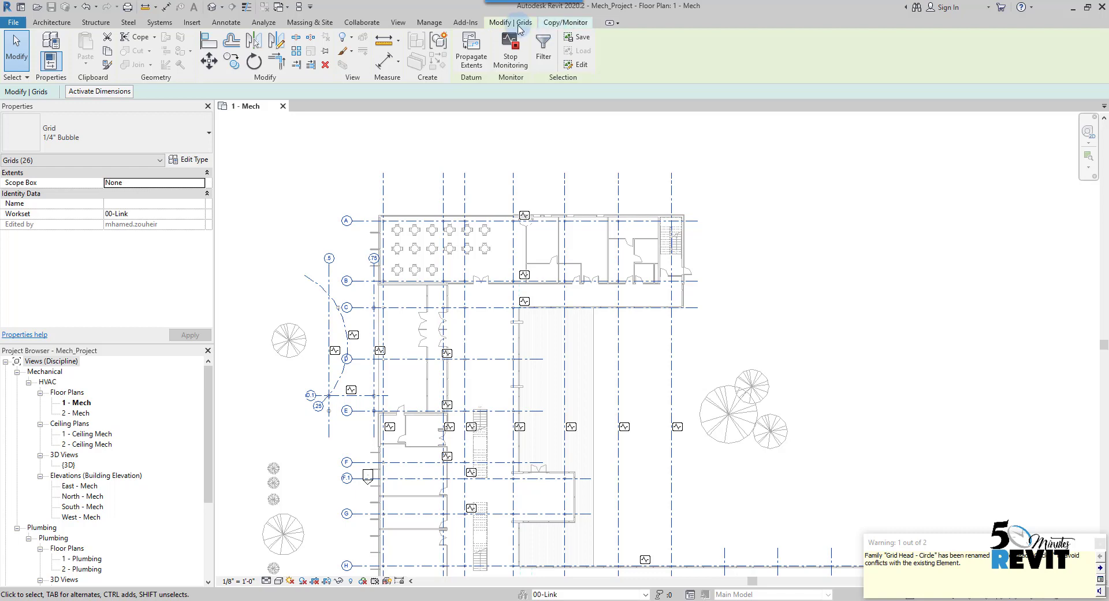
{"action": "left_click", "coordinate": [565, 24]}
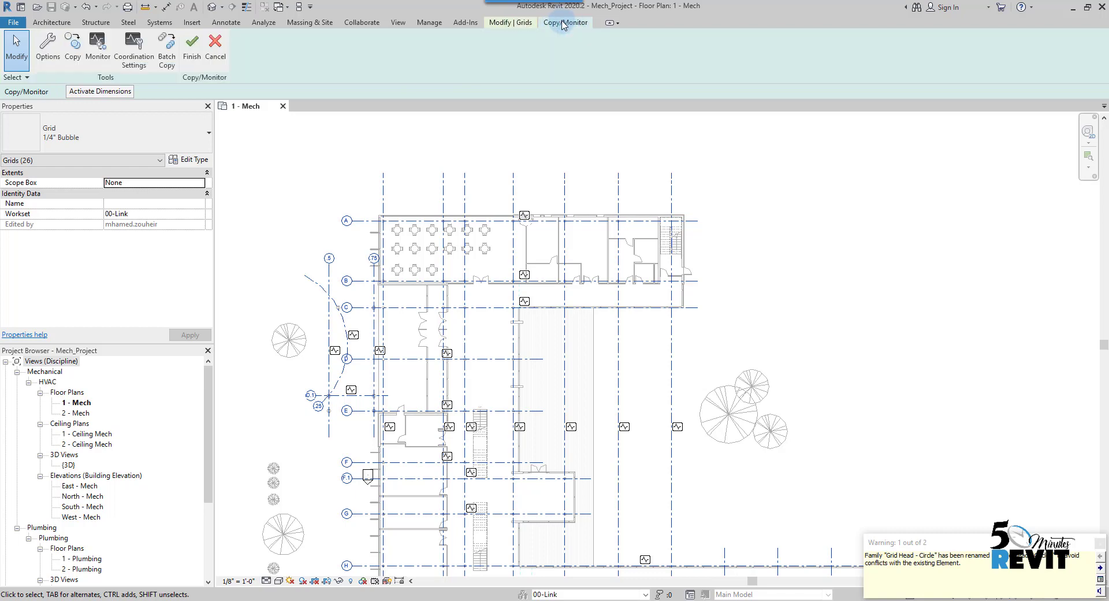
{"action": "left_click", "coordinate": [197, 55]}
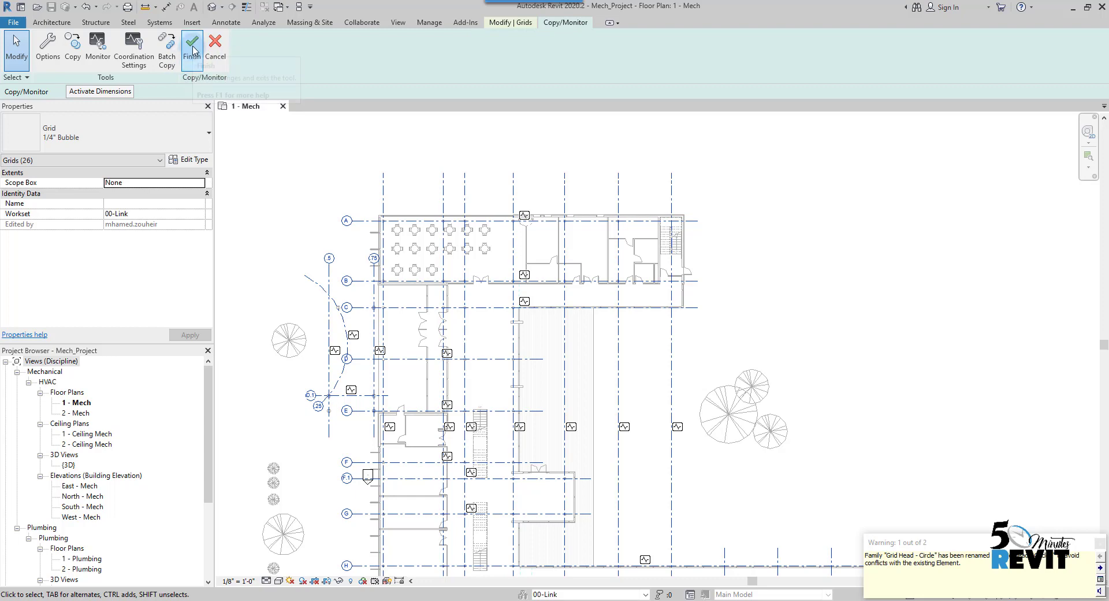
Step: Hide the Arch.rvt link in the 1 - Mech floor plan through its visibility/graphics overrides
{"action": "scroll", "coordinate": [384, 147], "scroll_direction": "up", "scroll_amount": 4}
{"action": "scroll", "coordinate": [426, 225], "scroll_direction": "down", "scroll_amount": 5}
{"action": "middle_click_drag", "start_coordinate": [426, 202], "coordinate": [436, 218]}
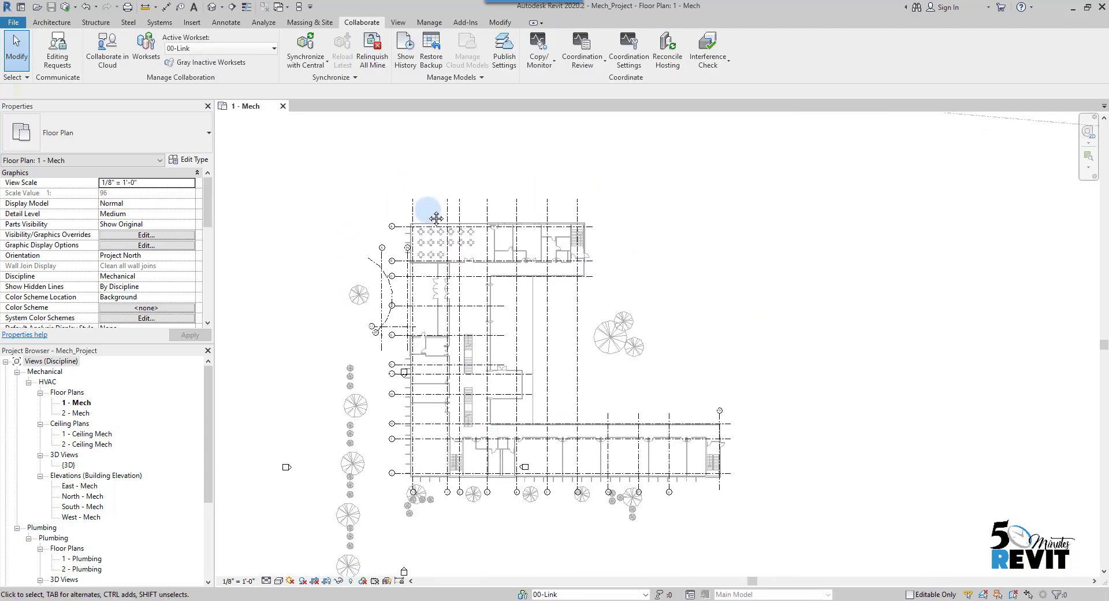
{"action": "key", "text": "v"}
{"action": "key", "text": "g"}
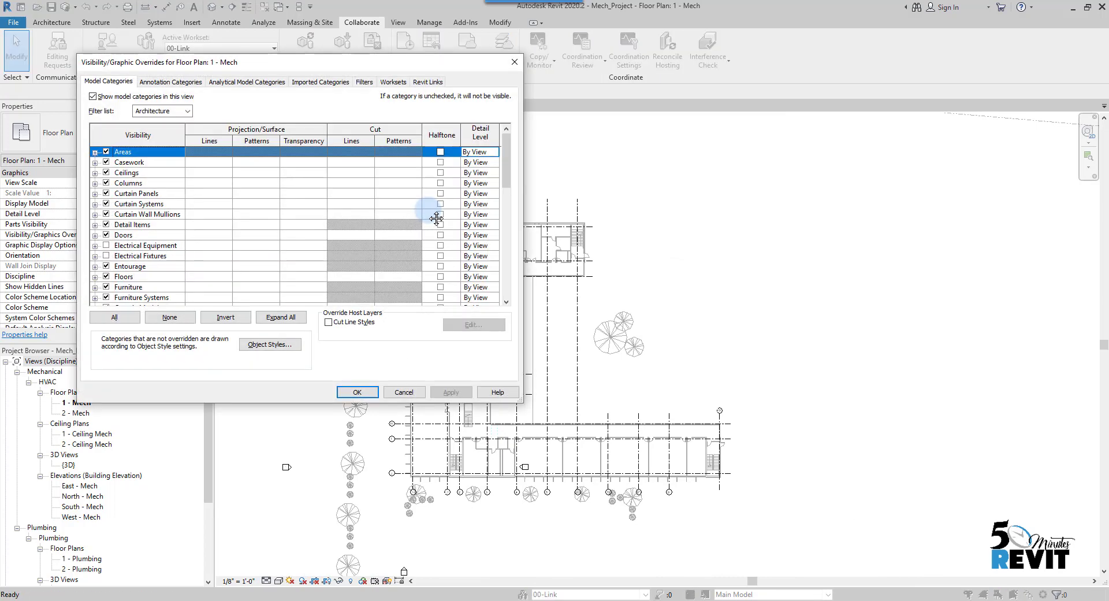
{"action": "left_click", "coordinate": [426, 84]}
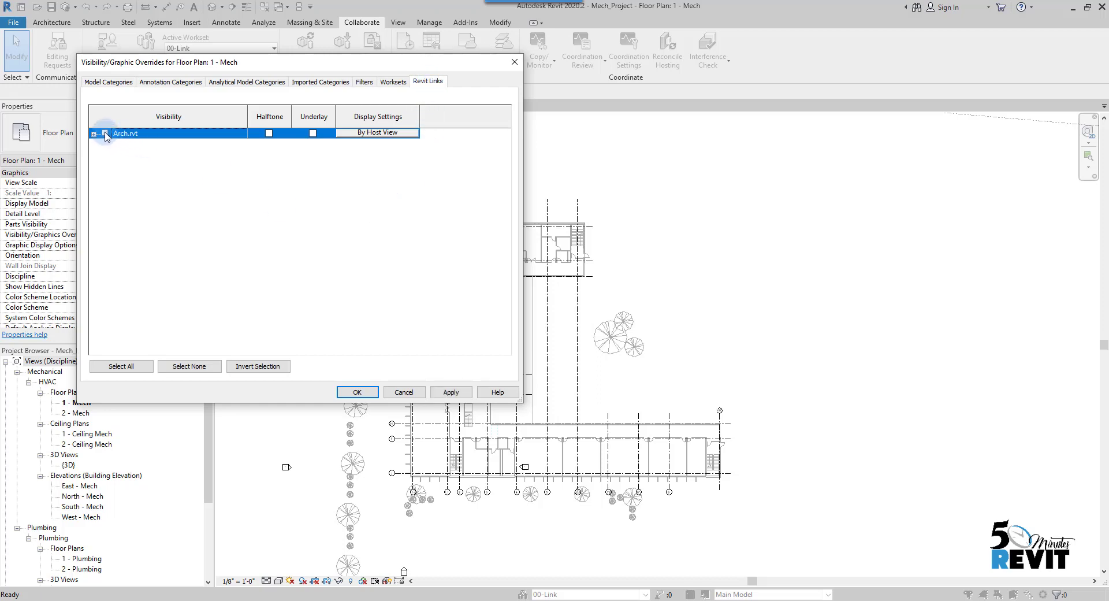
{"action": "left_click", "coordinate": [357, 393]}
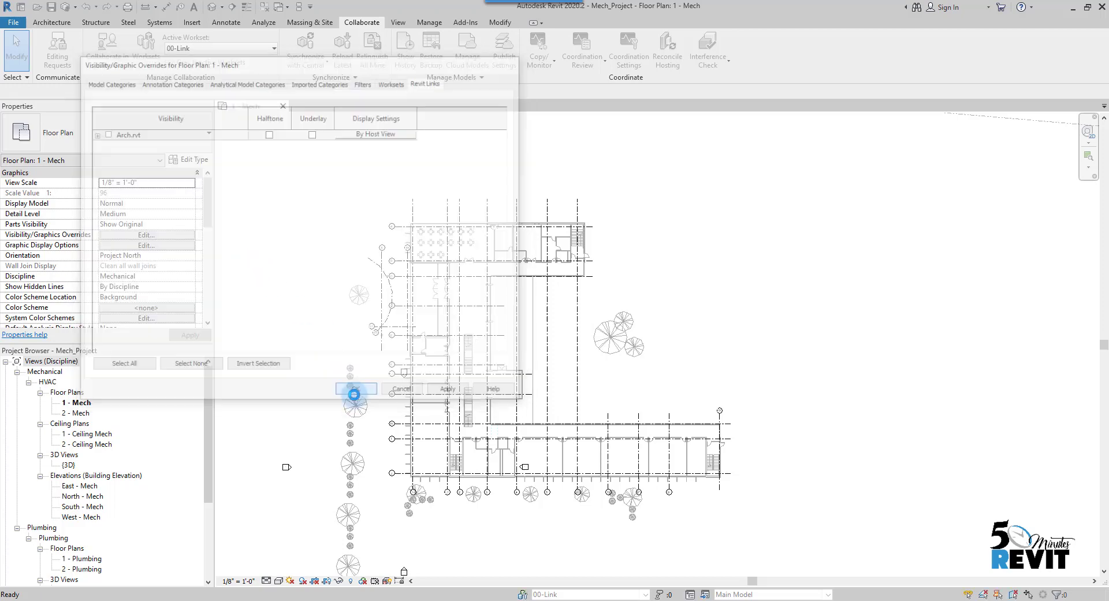
Step: Examine the copied grids in the 1 - Mech plan, checking grid A for its monitoring symbol
{"action": "scroll", "coordinate": [461, 267], "scroll_direction": "up", "scroll_amount": 3}
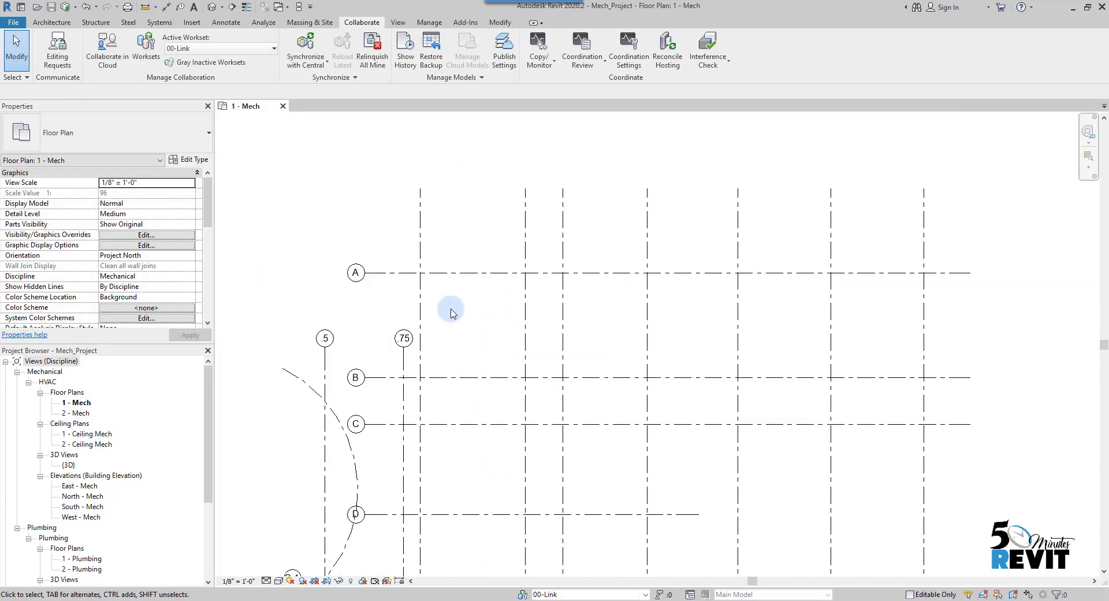
{"action": "left_click", "coordinate": [430, 273]}
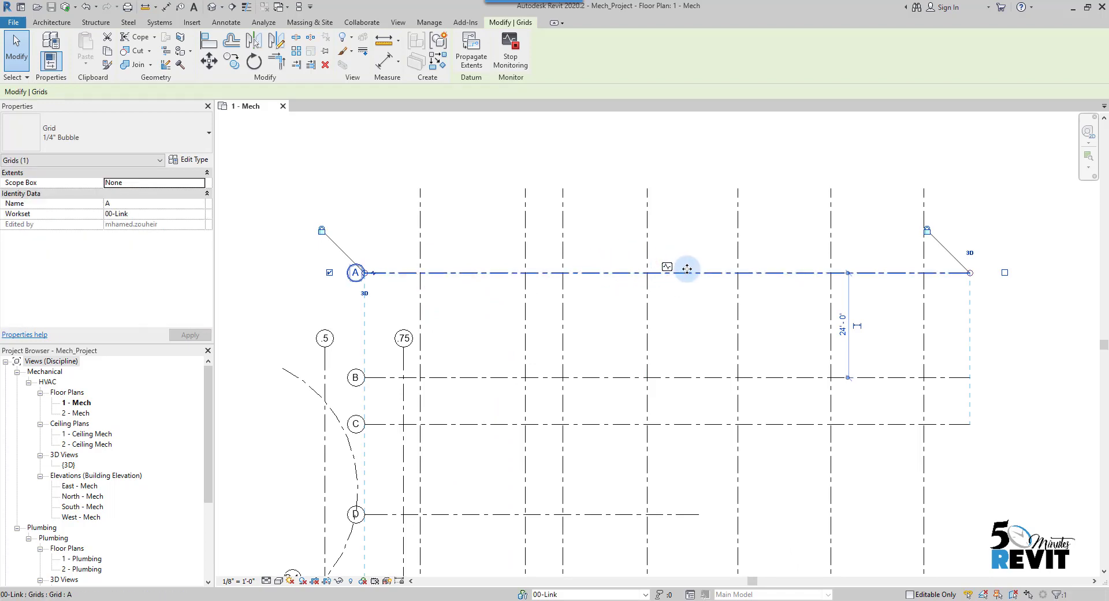
{"action": "scroll", "coordinate": [616, 314], "scroll_direction": "down", "scroll_amount": 2}
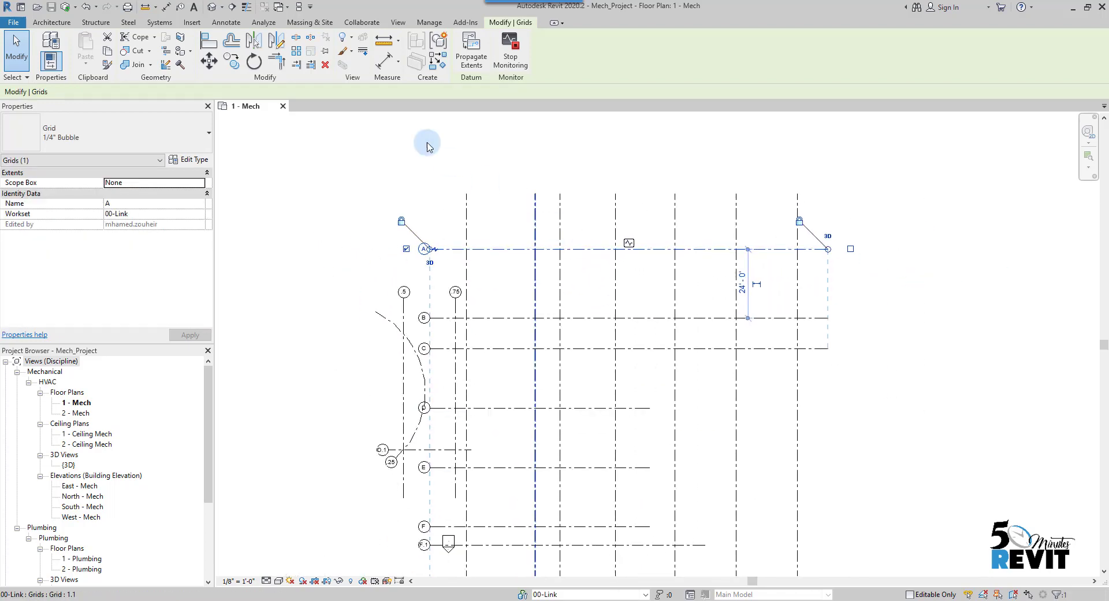
{"action": "left_click", "coordinate": [448, 164]}
{"action": "middle_click_drag", "start_coordinate": [844, 377], "coordinate": [777, 338]}
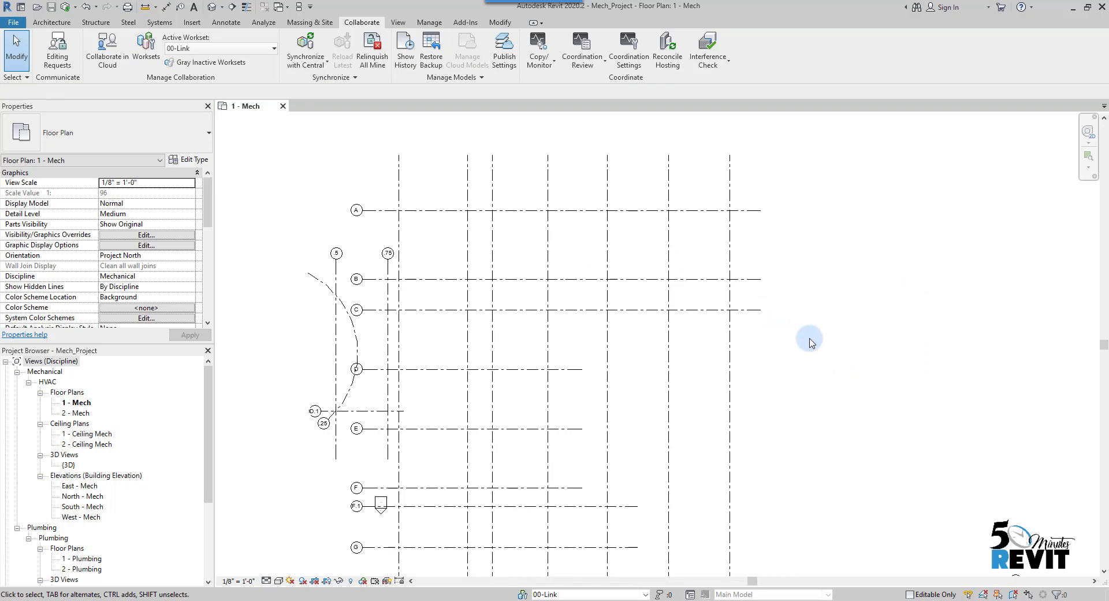
{"action": "scroll", "coordinate": [814, 347], "scroll_direction": "down", "scroll_amount": 2}
{"action": "middle_click_drag", "start_coordinate": [804, 371], "coordinate": [755, 324]}
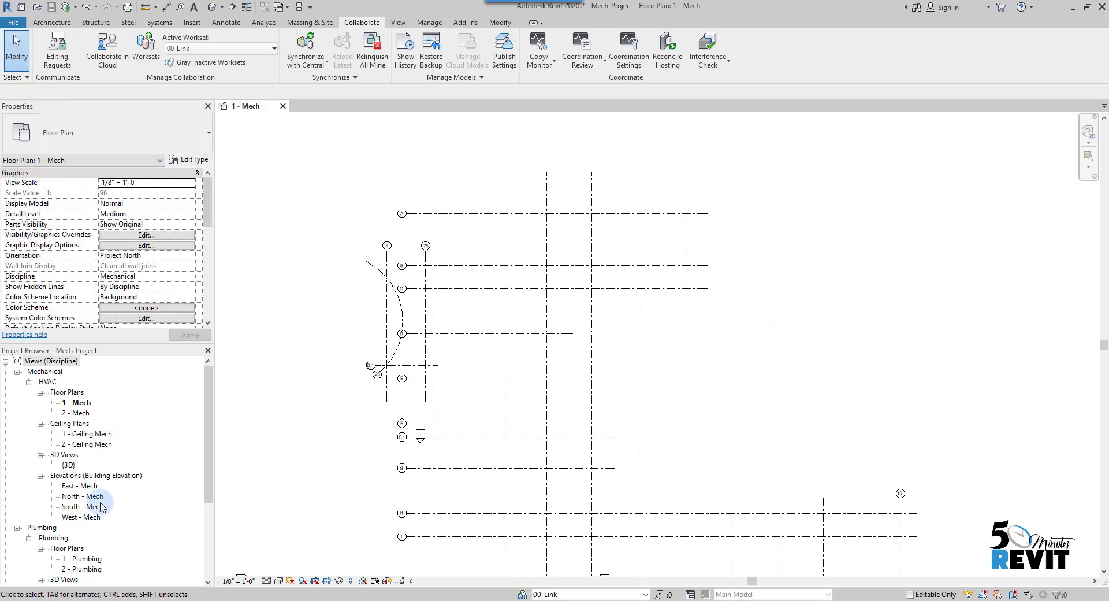
Step: Open the East - Mech elevation and delete Level 2 together with its dependent views
{"action": "double_click", "coordinate": [87, 487]}
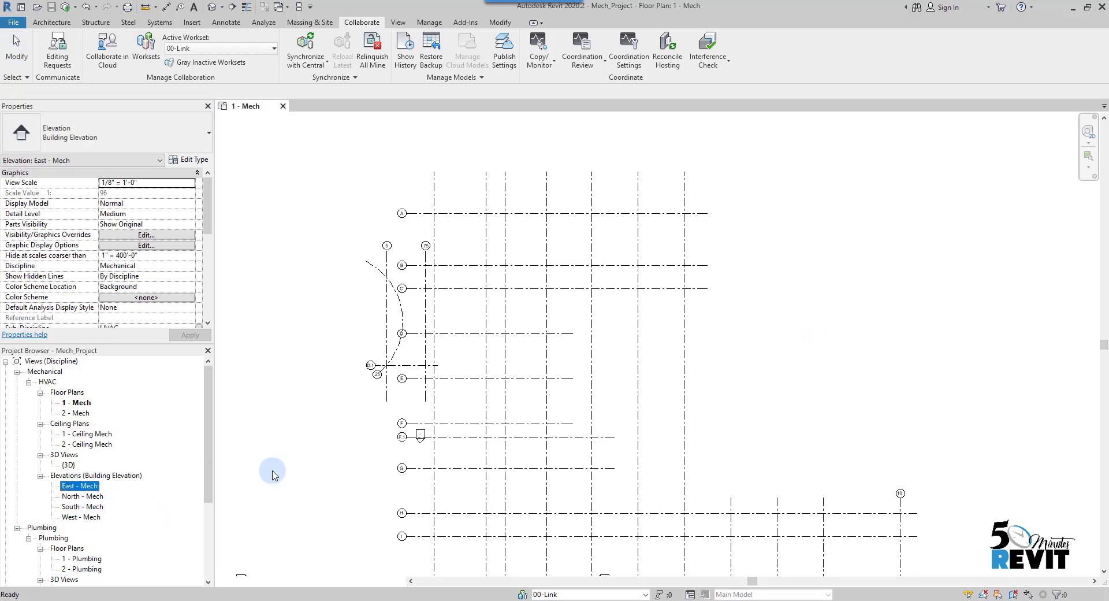
{"action": "scroll", "coordinate": [578, 421], "scroll_direction": "up", "scroll_amount": 6}
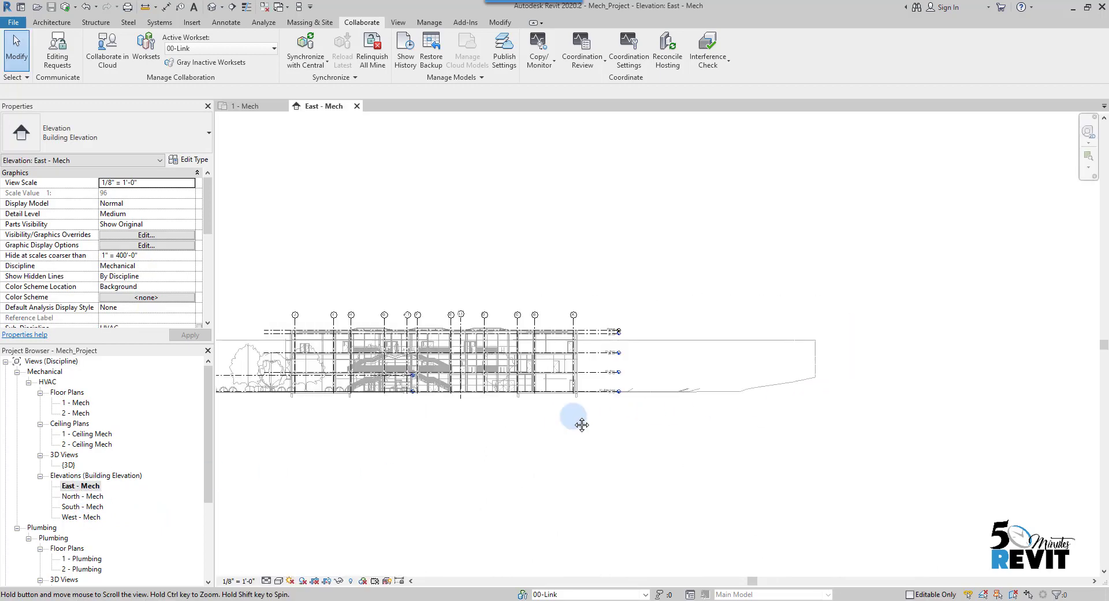
{"action": "middle_click_drag", "start_coordinate": [639, 379], "coordinate": [612, 348]}
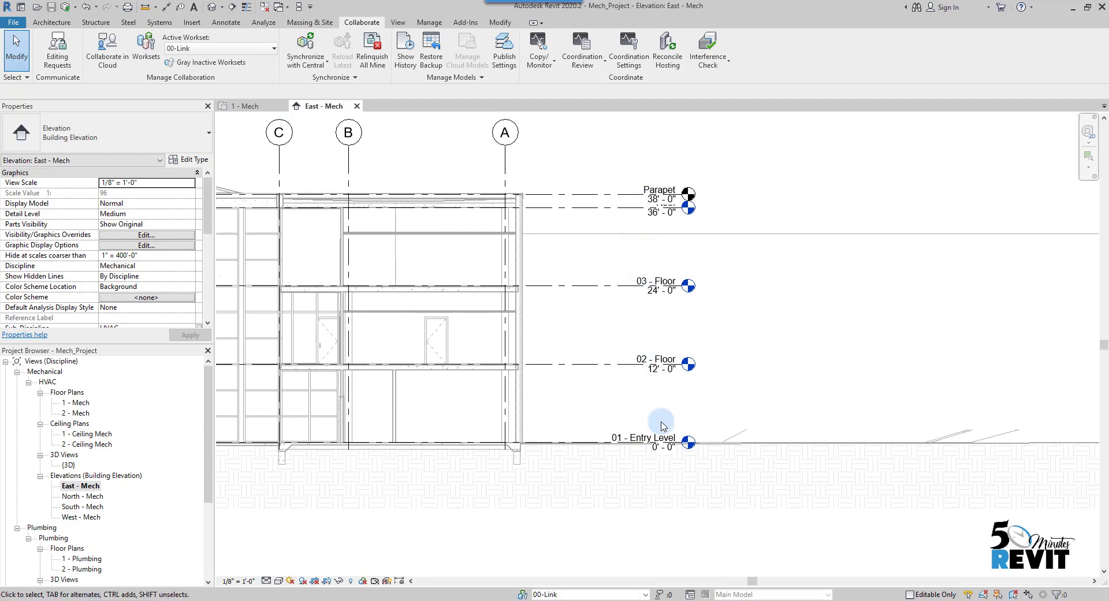
{"action": "scroll", "coordinate": [658, 286], "scroll_direction": "down", "scroll_amount": 3}
{"action": "middle_click_drag", "start_coordinate": [716, 341], "coordinate": [853, 358]}
{"action": "scroll", "coordinate": [417, 403], "scroll_direction": "up", "scroll_amount": 4}
{"action": "middle_click_drag", "start_coordinate": [426, 420], "coordinate": [469, 433]}
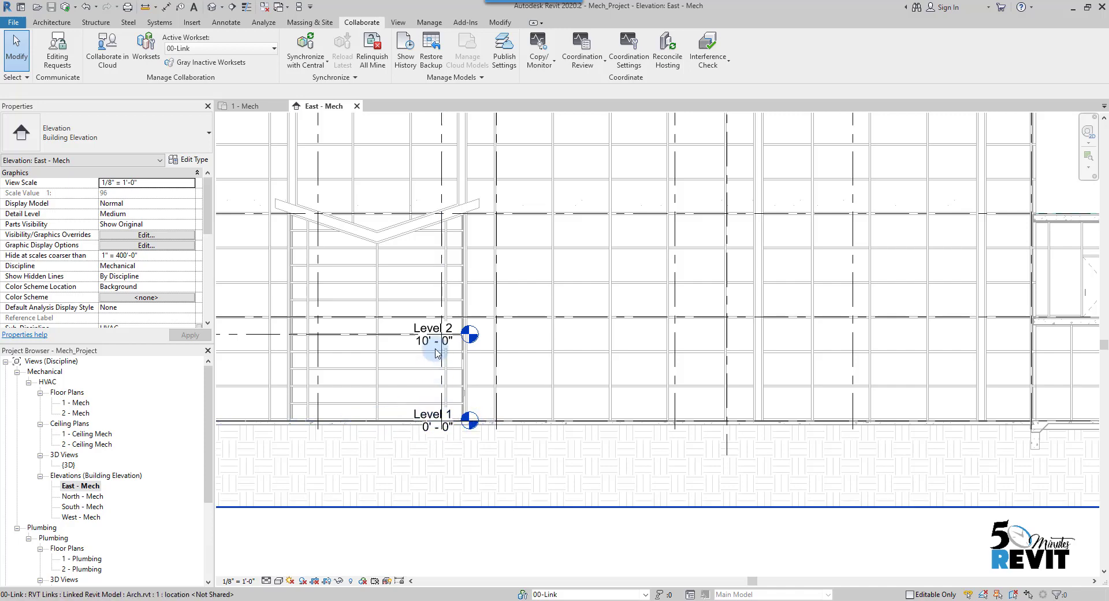
{"action": "left_click", "coordinate": [392, 340]}
{"action": "key", "text": "Delete"}
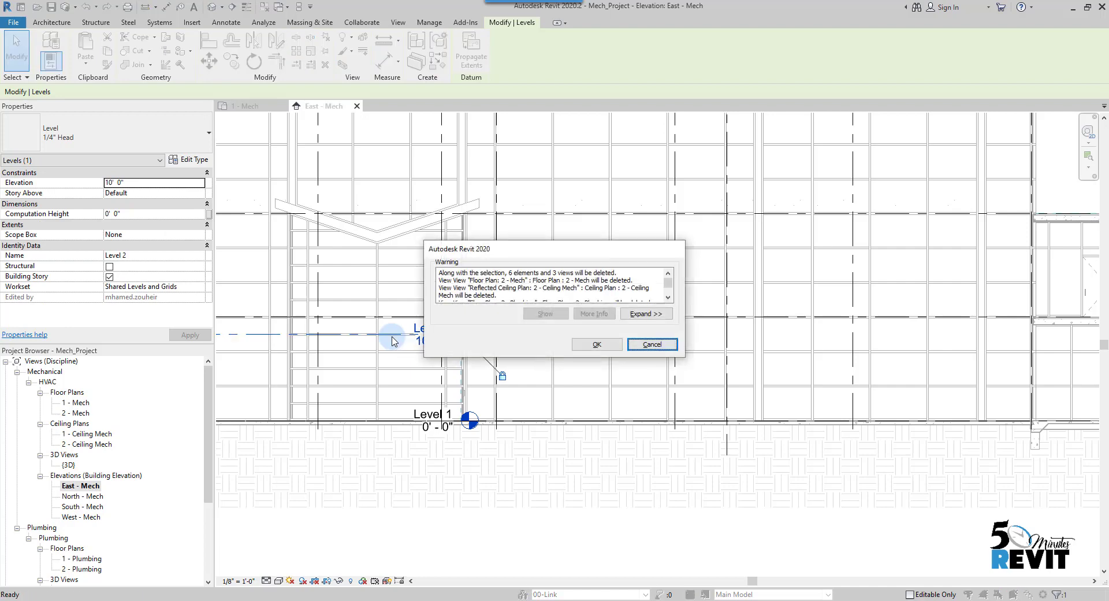
{"action": "left_click", "coordinate": [597, 344]}
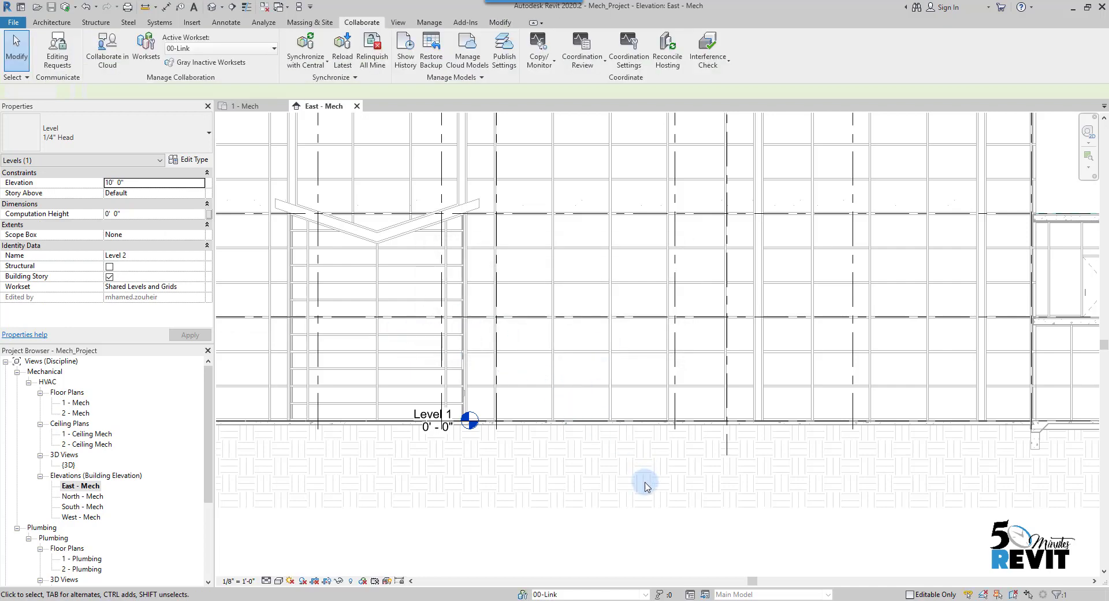
Step: Compare the project's Level 1 with the linked model's levels in the East - Mech elevation
{"action": "middle_click_drag", "start_coordinate": [644, 478], "coordinate": [584, 467]}
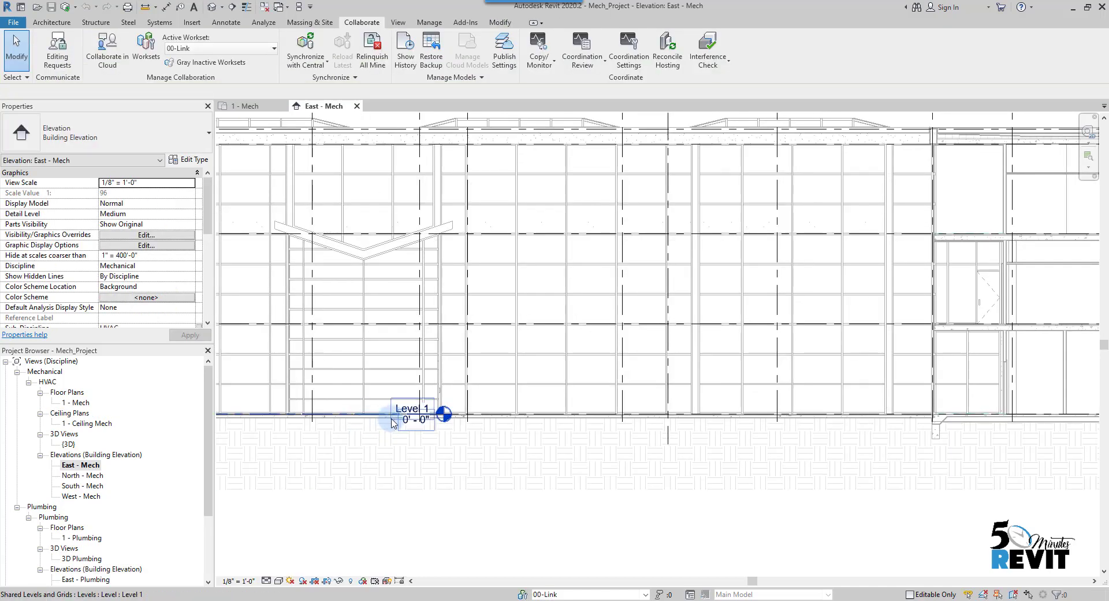
{"action": "scroll", "coordinate": [449, 445], "scroll_direction": "down", "scroll_amount": 3}
{"action": "middle_click_drag", "start_coordinate": [418, 448], "coordinate": [366, 453]}
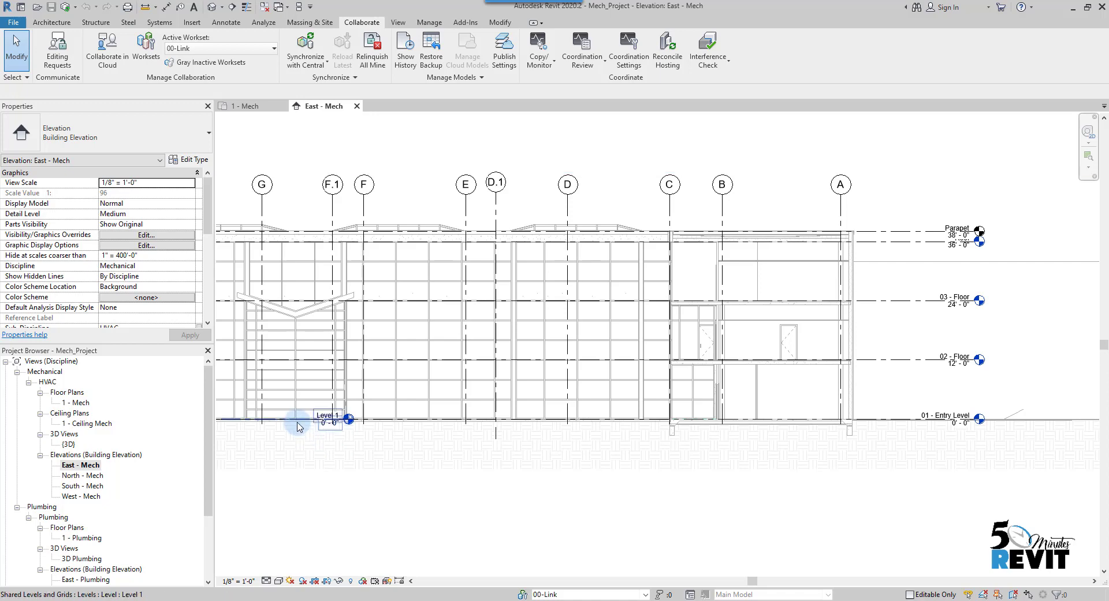
{"action": "left_click", "coordinate": [299, 426]}
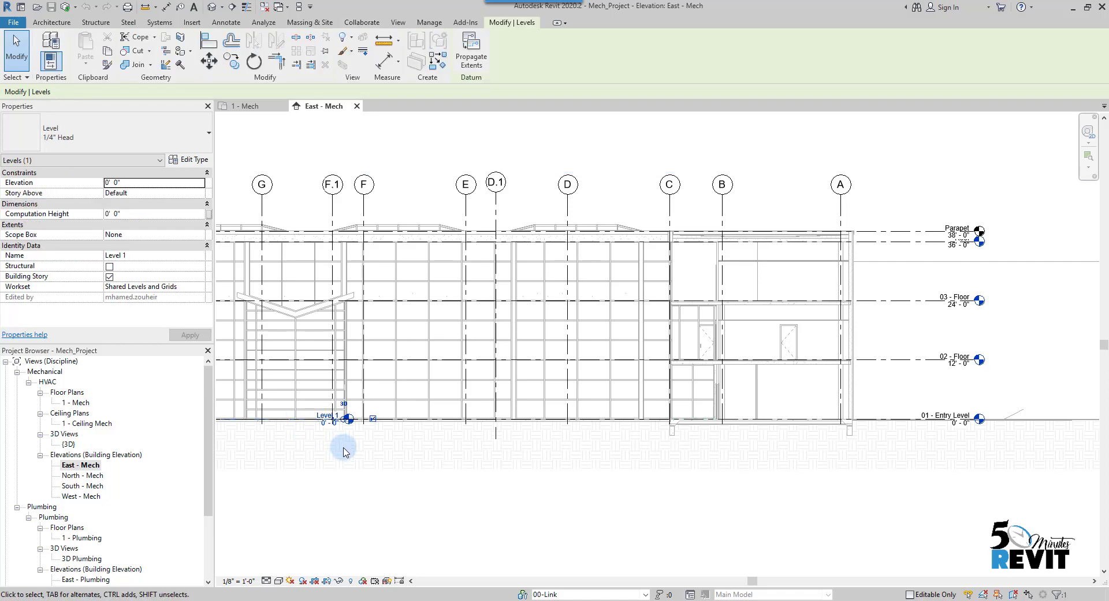
{"action": "scroll", "coordinate": [323, 447], "scroll_direction": "down", "scroll_amount": 2}
{"action": "left_click", "coordinate": [883, 312]}
{"action": "middle_click_drag", "start_coordinate": [854, 369], "coordinate": [849, 368]}
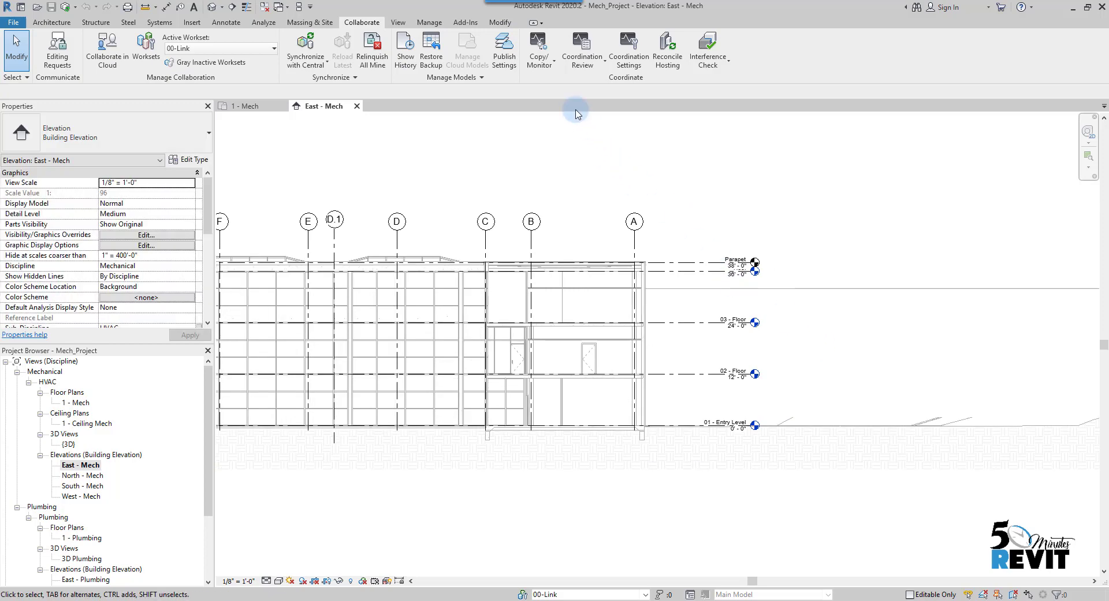
Step: Copy-monitor the Parapet, Roof, 03 - Floor and 02 - Floor levels from the linked architectural model and finish the Copy/Monitor session
{"action": "left_click", "coordinate": [551, 64]}
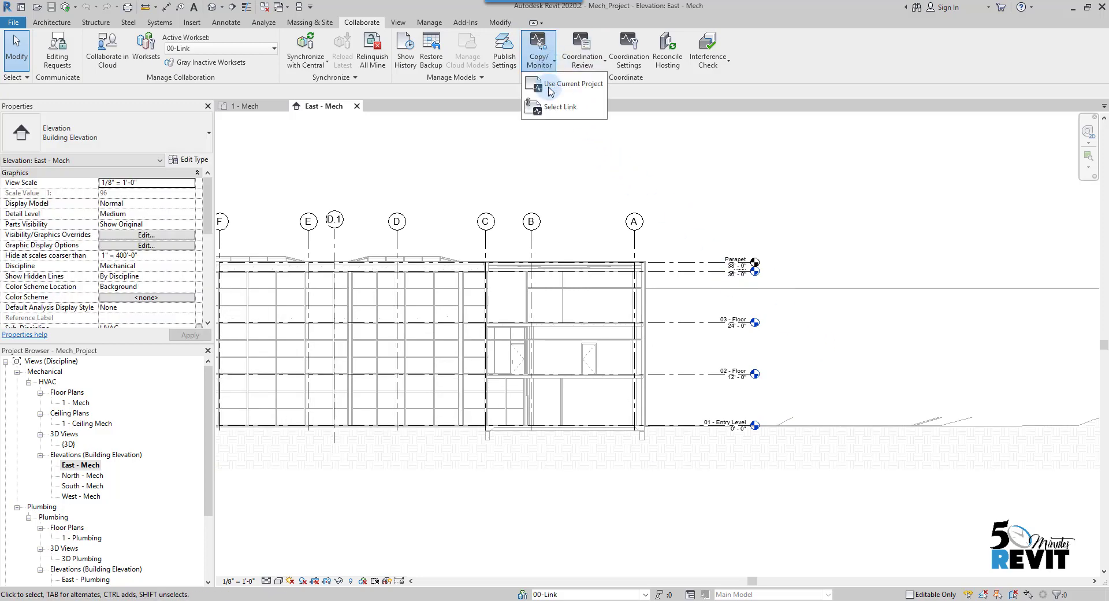
{"action": "left_click", "coordinate": [552, 110]}
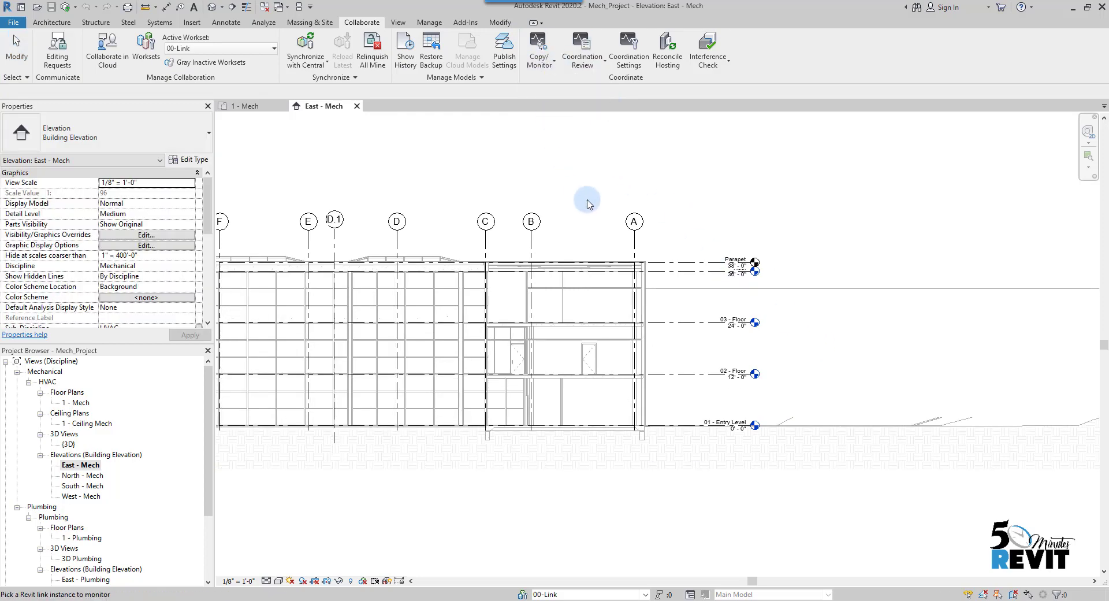
{"action": "left_click", "coordinate": [646, 278]}
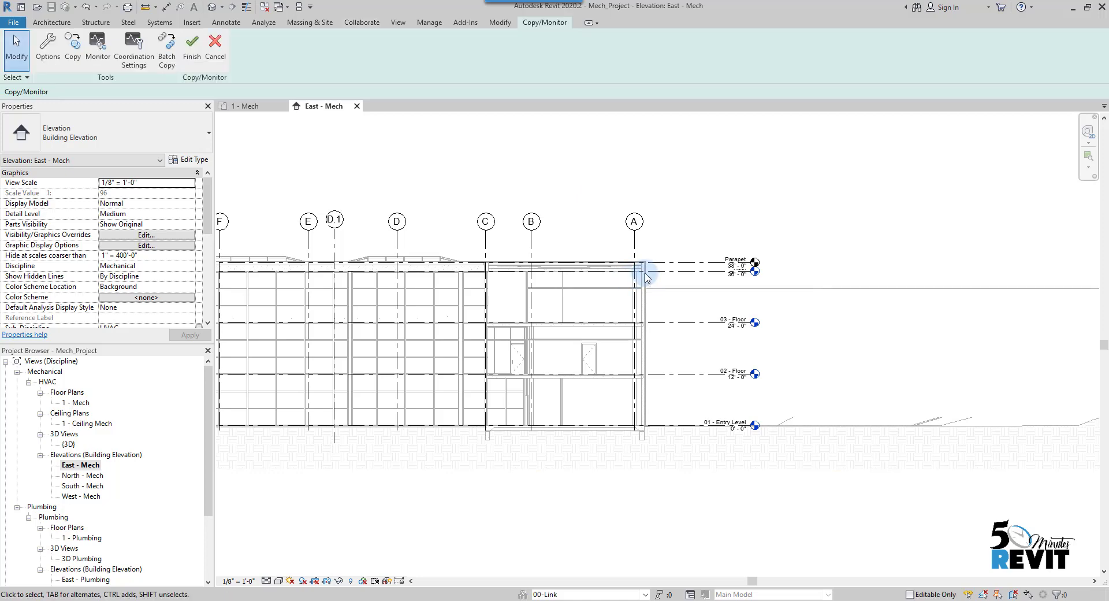
{"action": "left_click", "coordinate": [72, 46]}
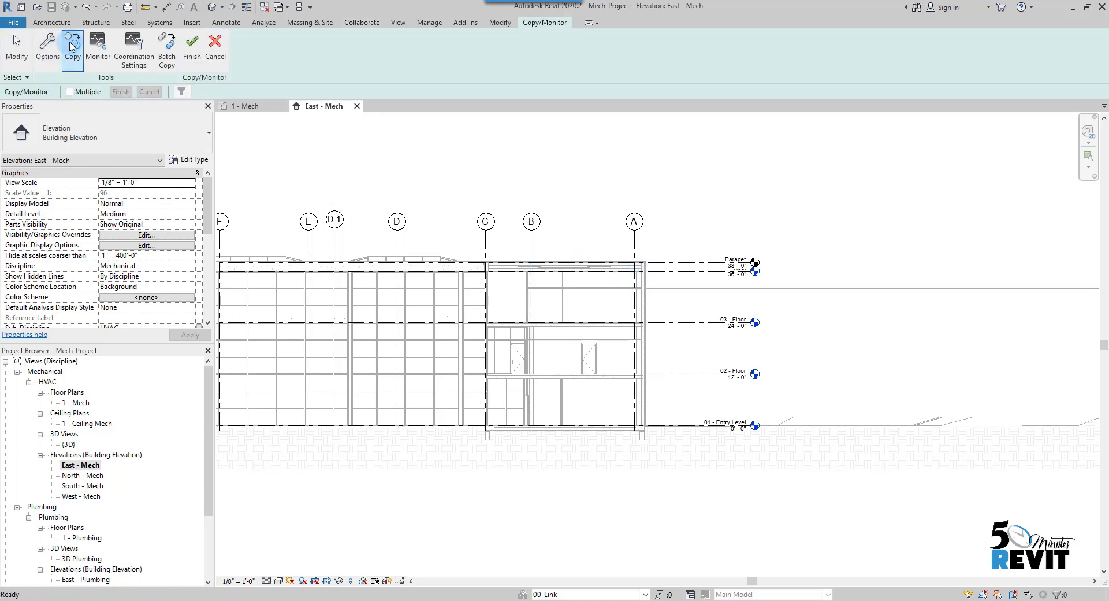
{"action": "left_click", "coordinate": [70, 92]}
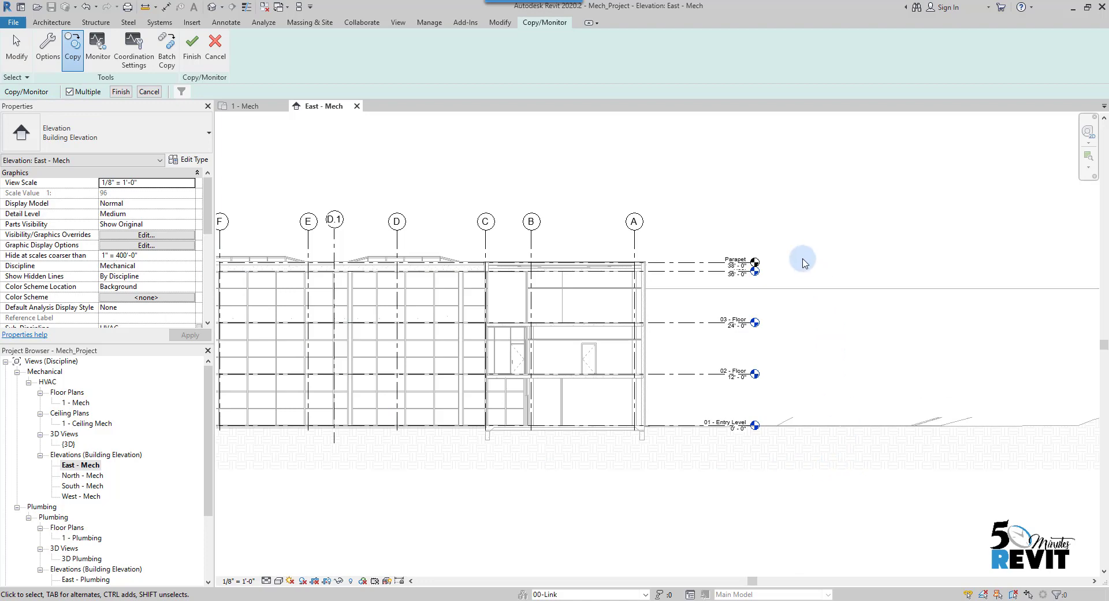
{"action": "left_click_drag", "start_coordinate": [810, 201], "coordinate": [704, 387]}
{"action": "left_click", "coordinate": [183, 92]}
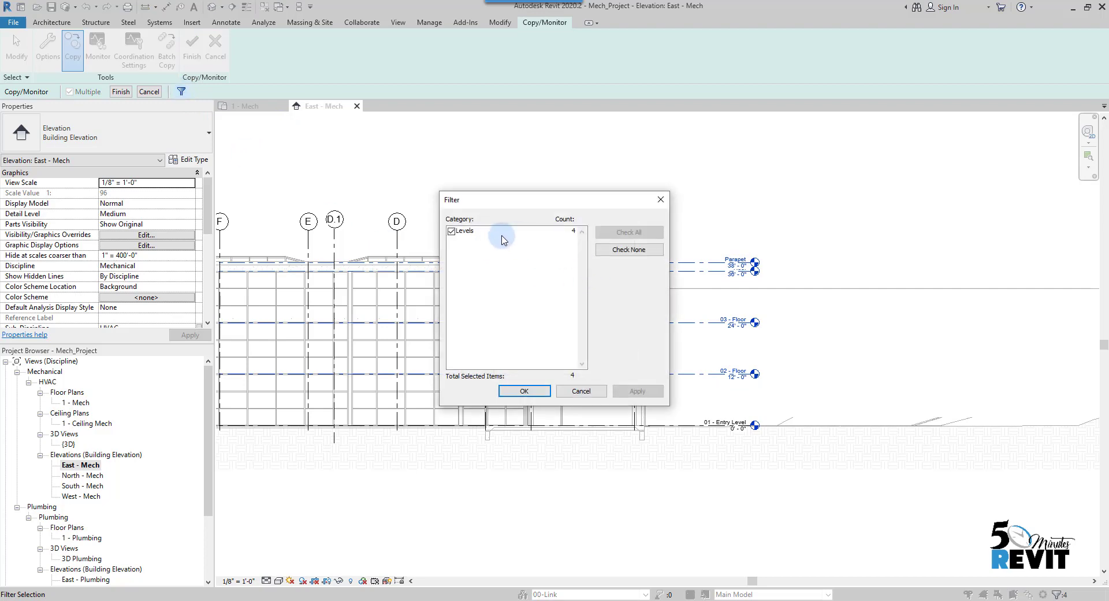
{"action": "left_click", "coordinate": [525, 391]}
{"action": "left_click", "coordinate": [120, 92]}
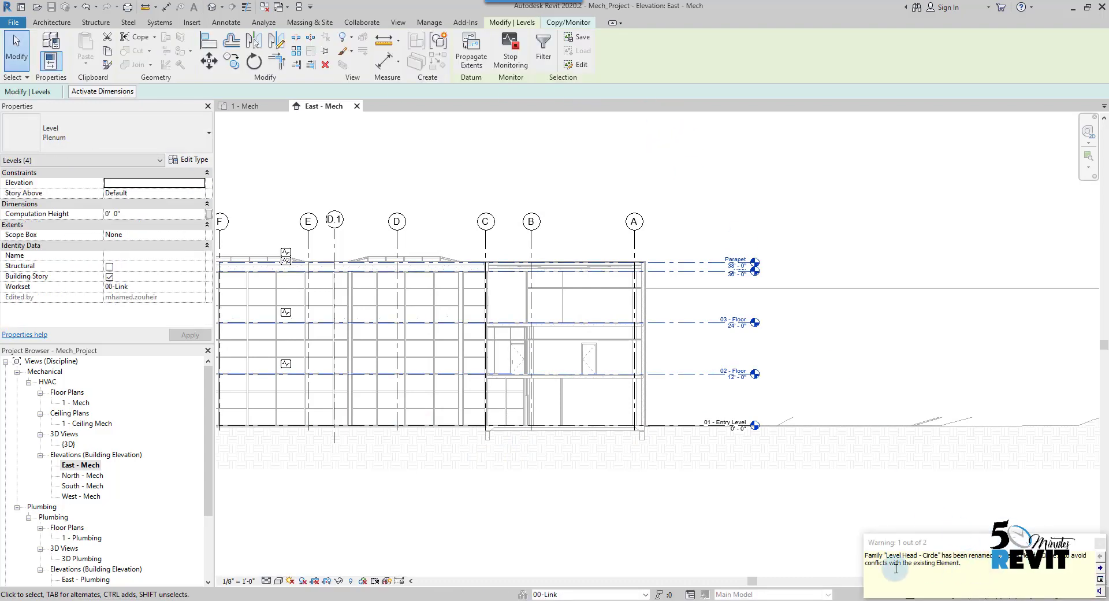
{"action": "left_click", "coordinate": [1099, 548]}
{"action": "left_click", "coordinate": [574, 23]}
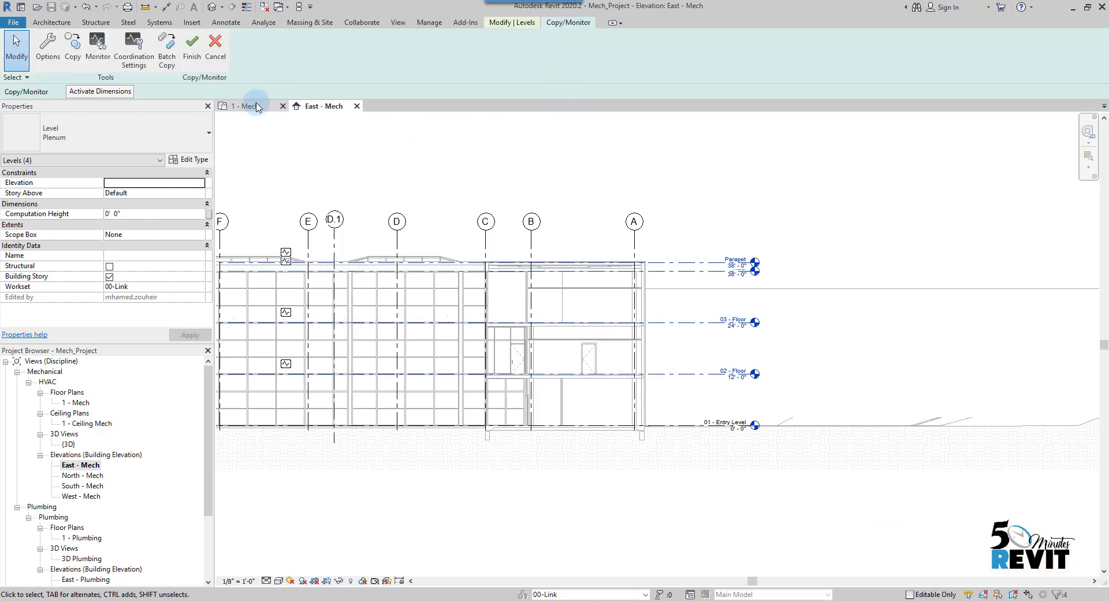
{"action": "left_click", "coordinate": [196, 44]}
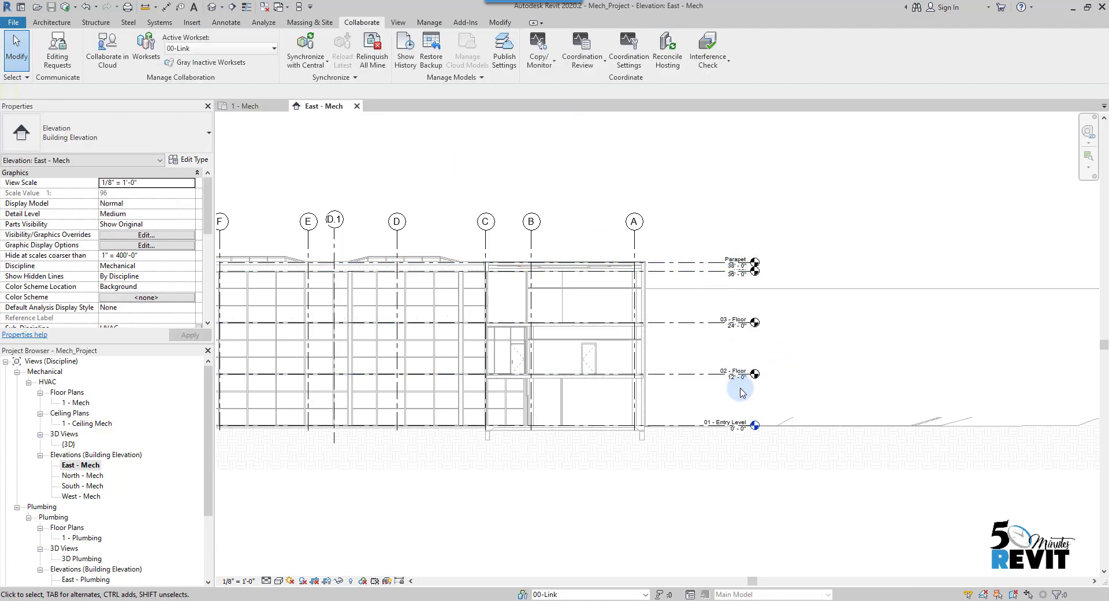
Step: Hide the Arch.rvt link in the East - Mech elevation through its visibility/graphics overrides
{"action": "key", "text": "v"}
{"action": "key", "text": "g"}
{"action": "left_click", "coordinate": [428, 82]}
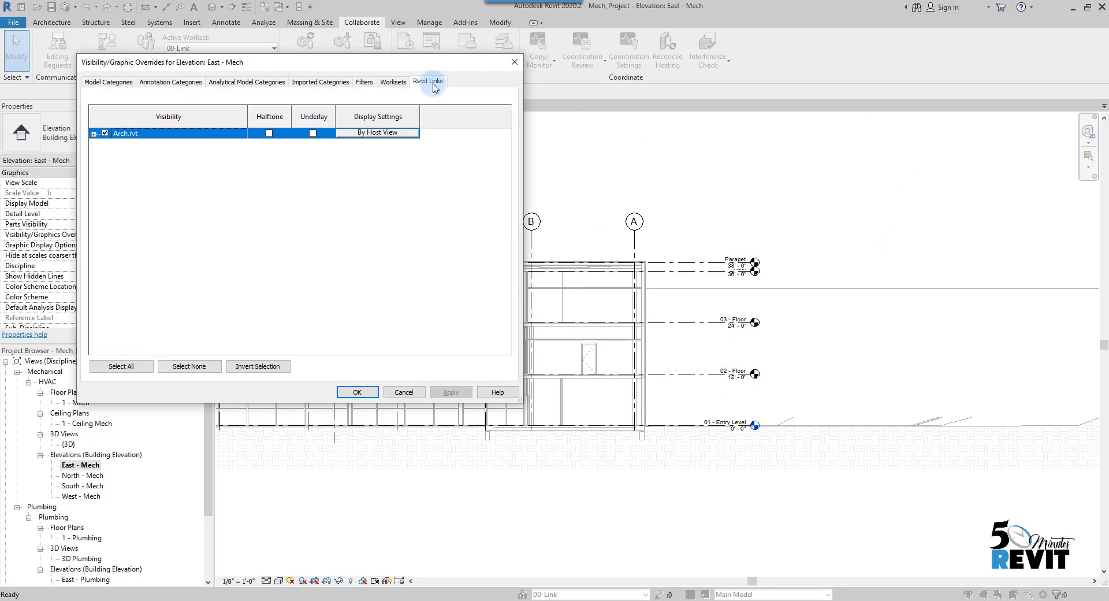
{"action": "left_click", "coordinate": [105, 134]}
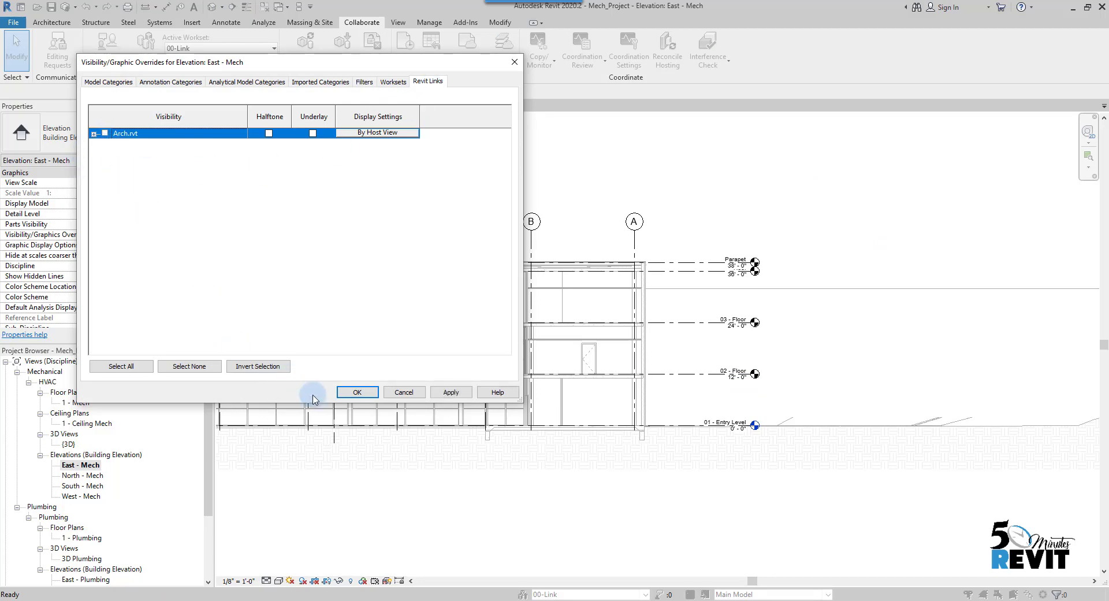
{"action": "left_click", "coordinate": [357, 392]}
Step: Extend the head ends of the copied, aligned level lines farther beyond grid A, using the 02 - Floor level
{"action": "left_click", "coordinate": [723, 375]}
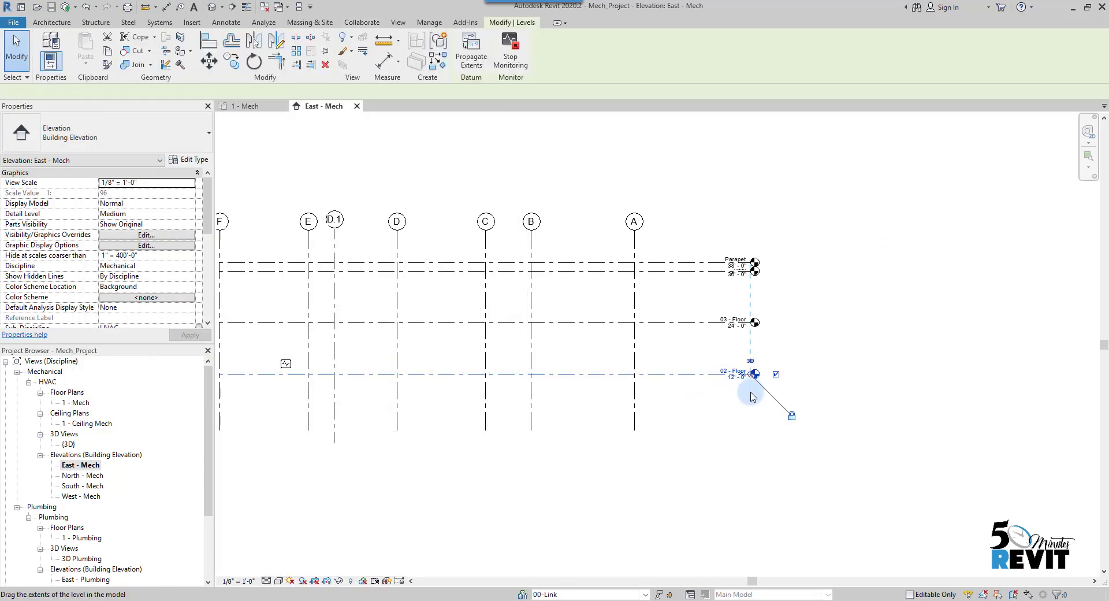
{"action": "scroll", "coordinate": [777, 387], "scroll_direction": "up", "scroll_amount": 5}
{"action": "middle_click_drag", "start_coordinate": [711, 505], "coordinate": [707, 545]}
{"action": "left_click_drag", "start_coordinate": [711, 468], "coordinate": [834, 462]}
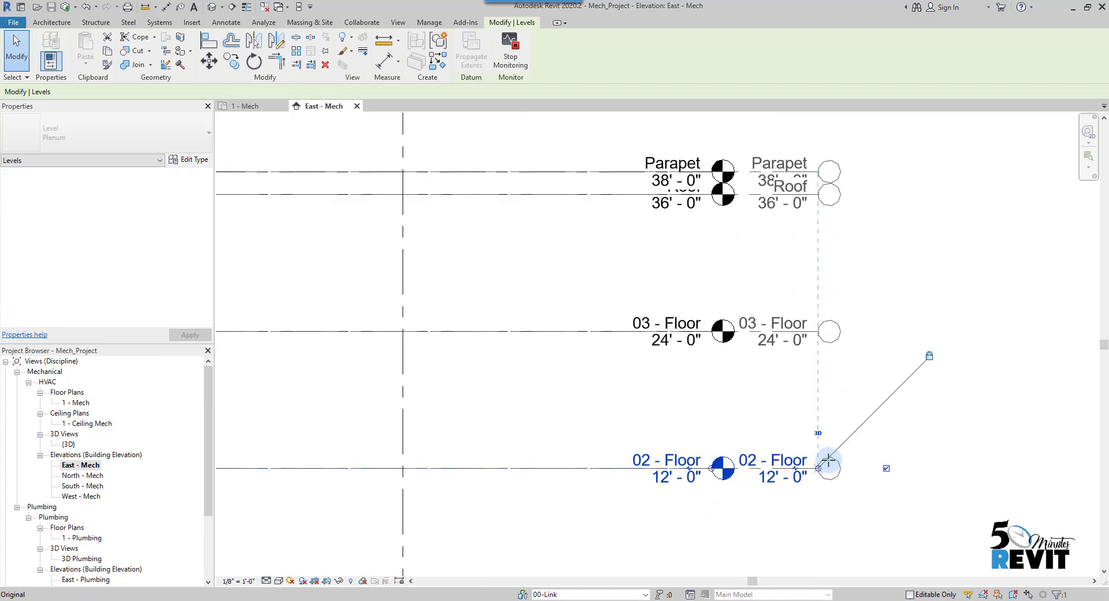
{"action": "left_click", "coordinate": [564, 500]}
Step: Examine the level head of 02 - Floor up close in the East - Mech elevation
{"action": "scroll", "coordinate": [581, 502], "scroll_direction": "down", "scroll_amount": 2}
{"action": "scroll", "coordinate": [601, 463], "scroll_direction": "down", "scroll_amount": 3}
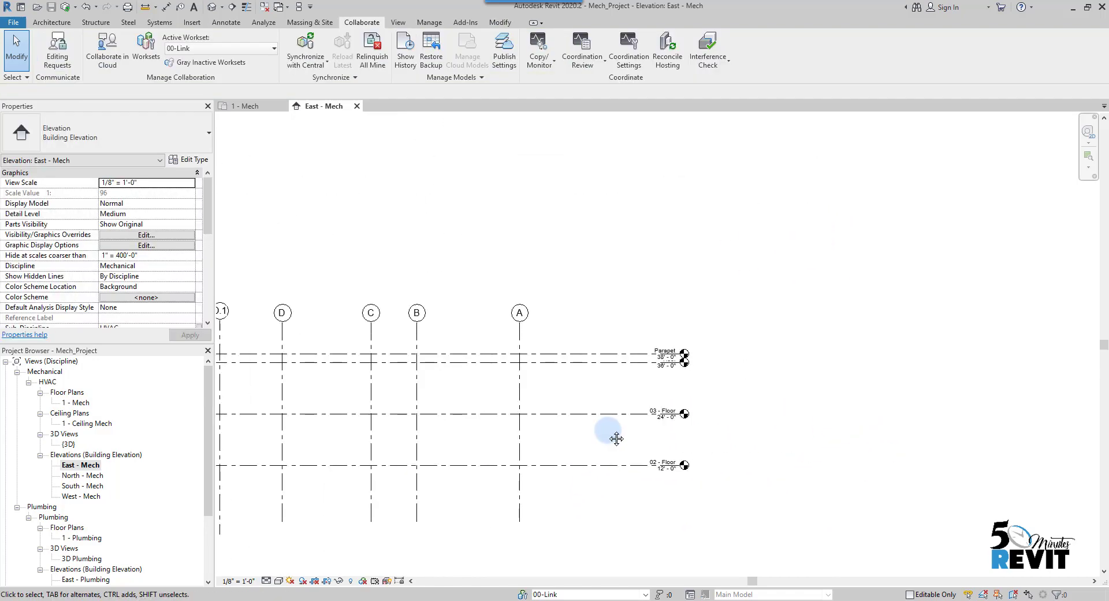
{"action": "scroll", "coordinate": [687, 413], "scroll_direction": "up", "scroll_amount": 3}
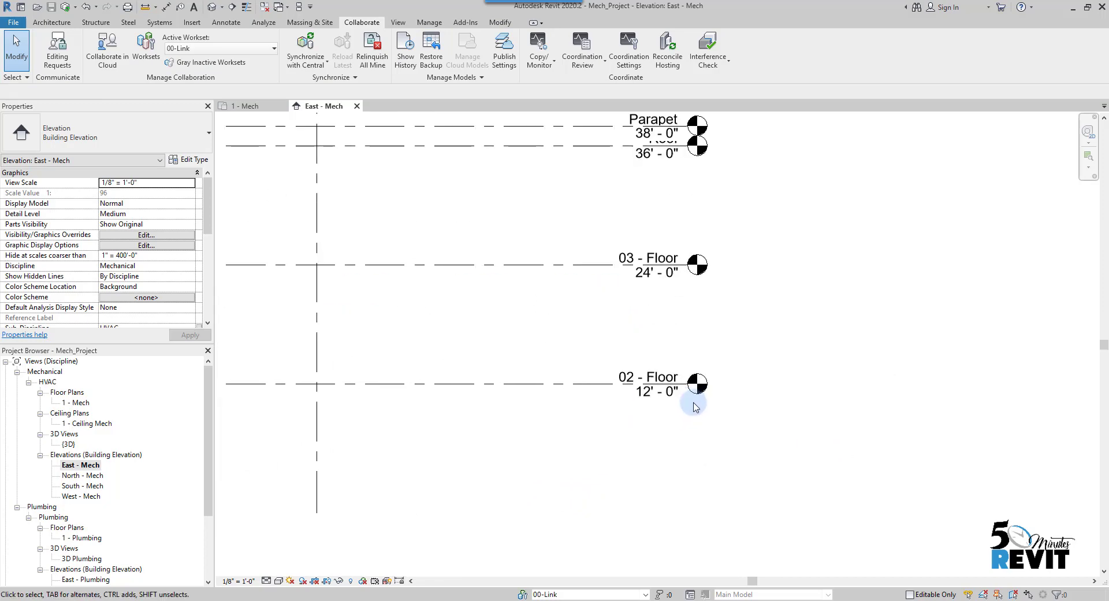
{"action": "scroll", "coordinate": [692, 399], "scroll_direction": "up", "scroll_amount": 5}
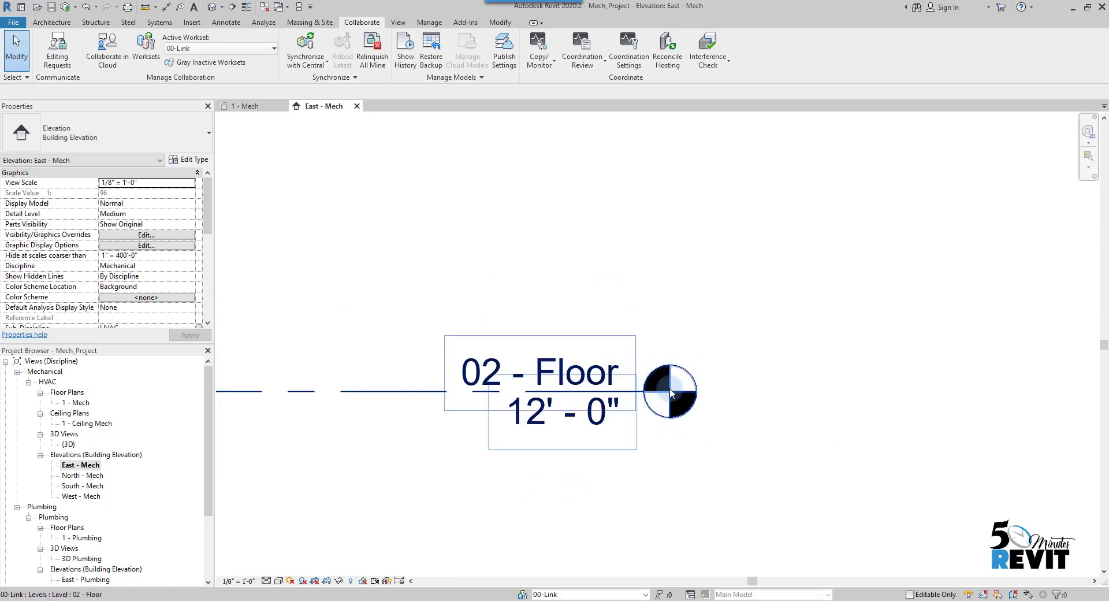
{"action": "scroll", "coordinate": [666, 384], "scroll_direction": "down", "scroll_amount": 2}
{"action": "scroll", "coordinate": [667, 393], "scroll_direction": "up", "scroll_amount": 3}
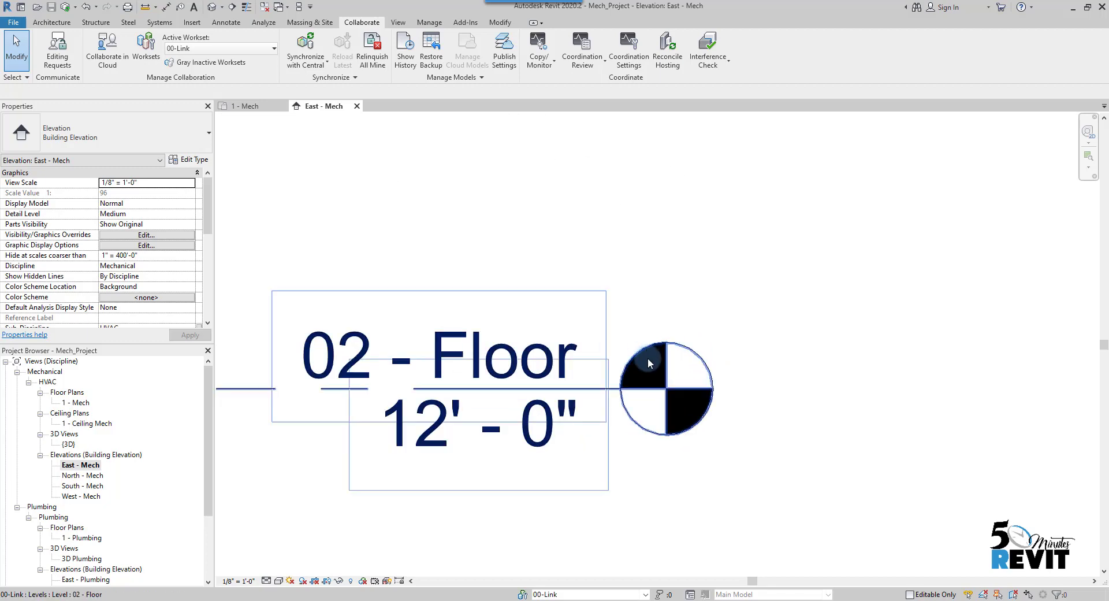
{"action": "scroll", "coordinate": [665, 365], "scroll_direction": "down", "scroll_amount": 2}
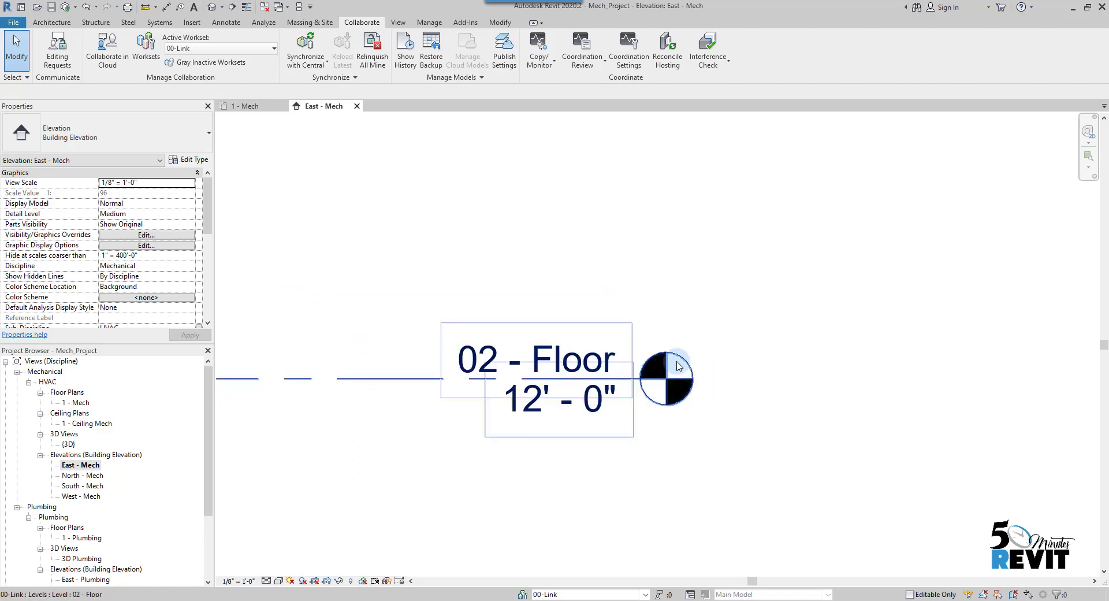
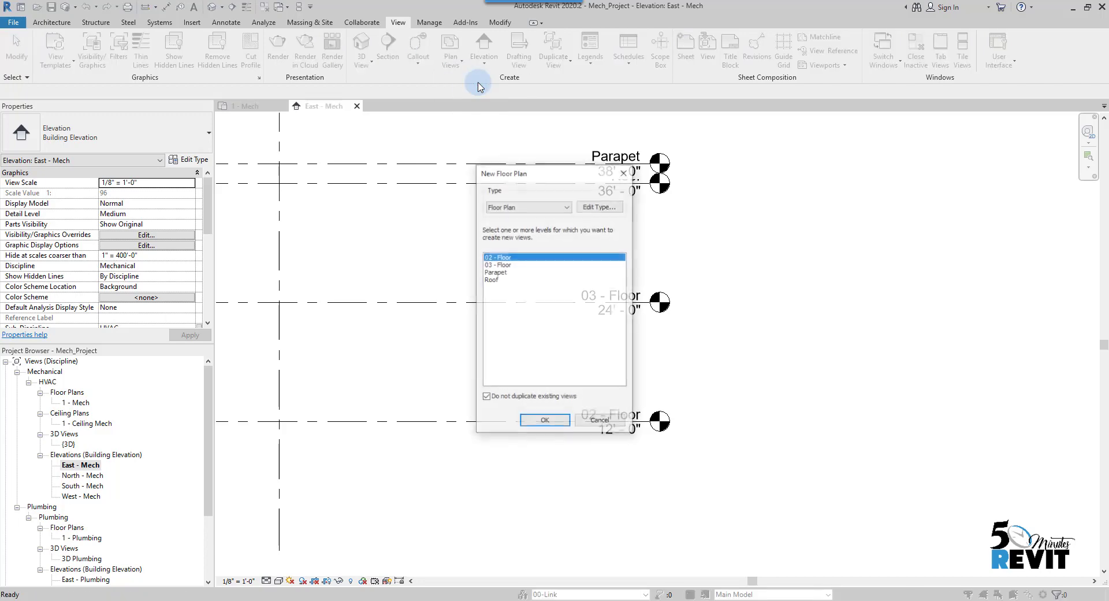
Step: Create floor plan views for the 02 - Floor, 03 - Floor and Roof levels, and close the Roof plan
{"action": "left_click_drag", "start_coordinate": [549, 170], "coordinate": [371, 144]}
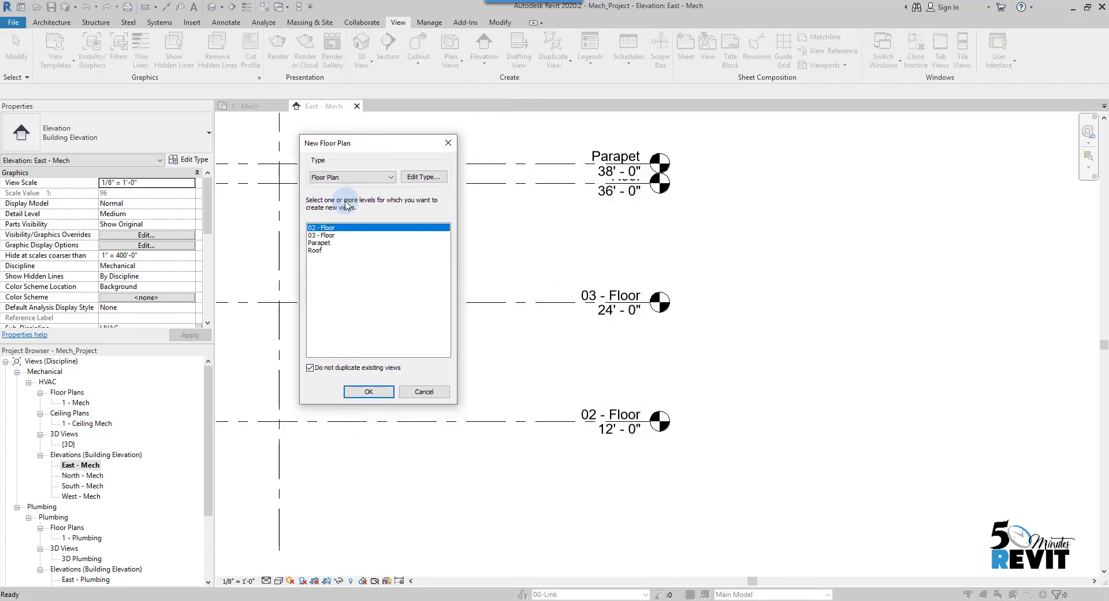
{"action": "left_click", "coordinate": [331, 236], "text": "ctrl"}
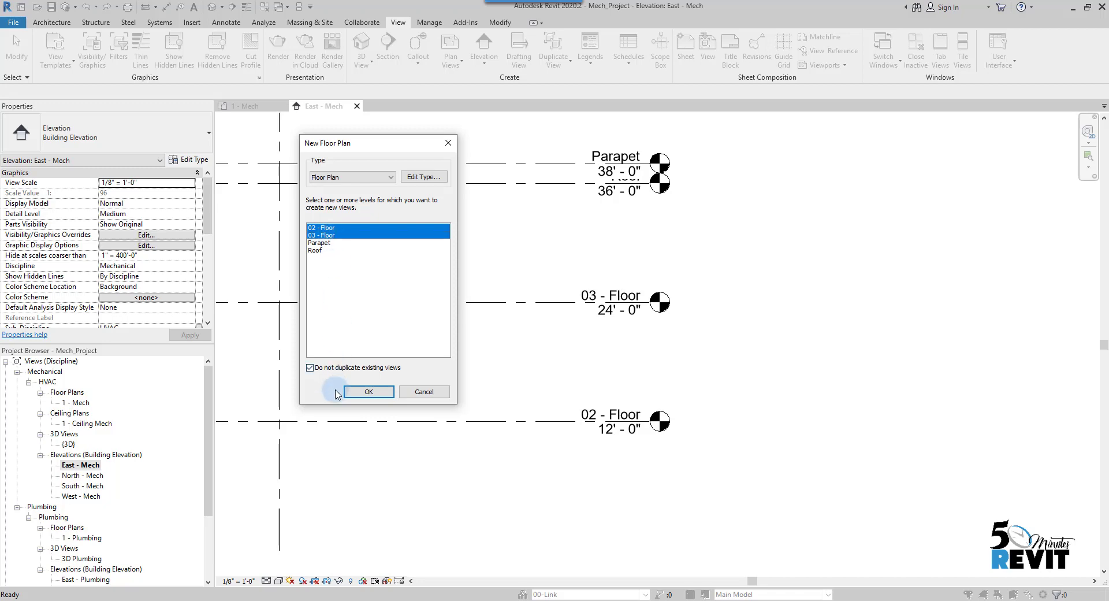
{"action": "left_click", "coordinate": [316, 251], "text": "ctrl"}
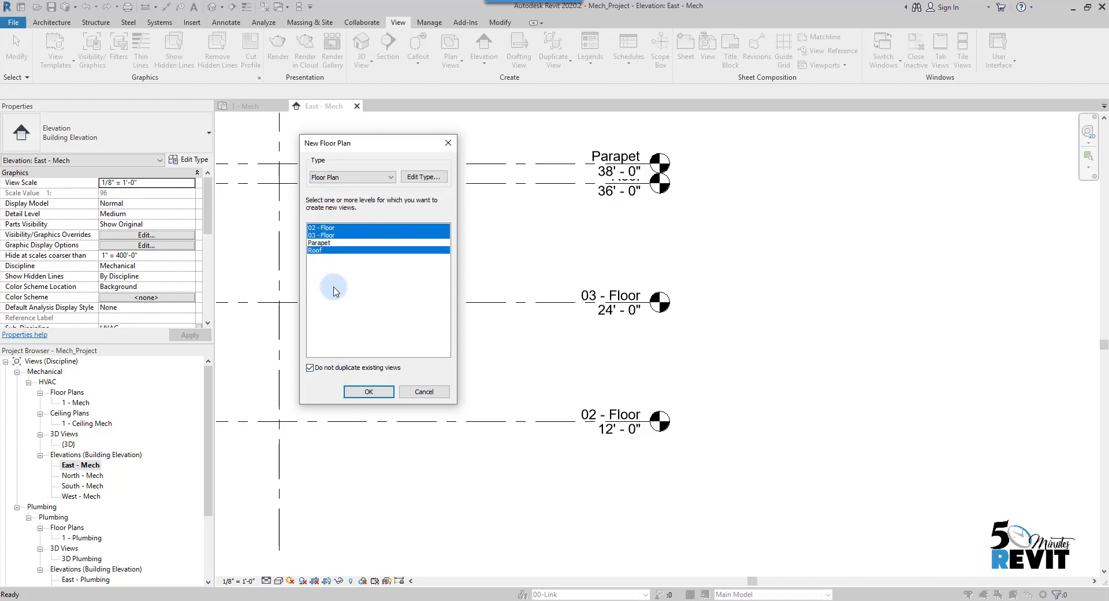
{"action": "left_click", "coordinate": [369, 392]}
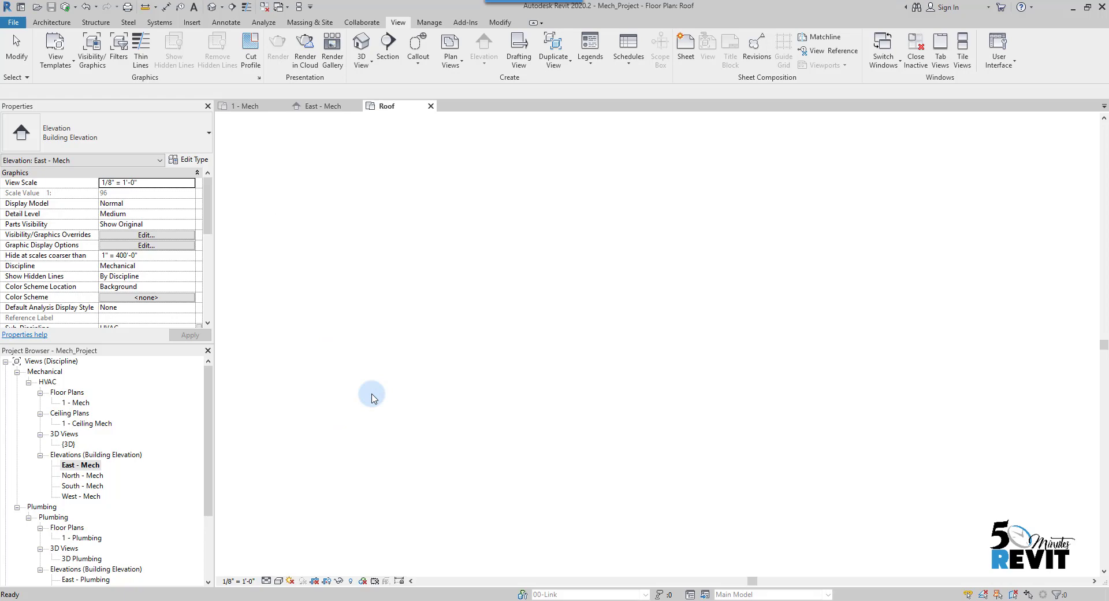
{"action": "left_click", "coordinate": [430, 106]}
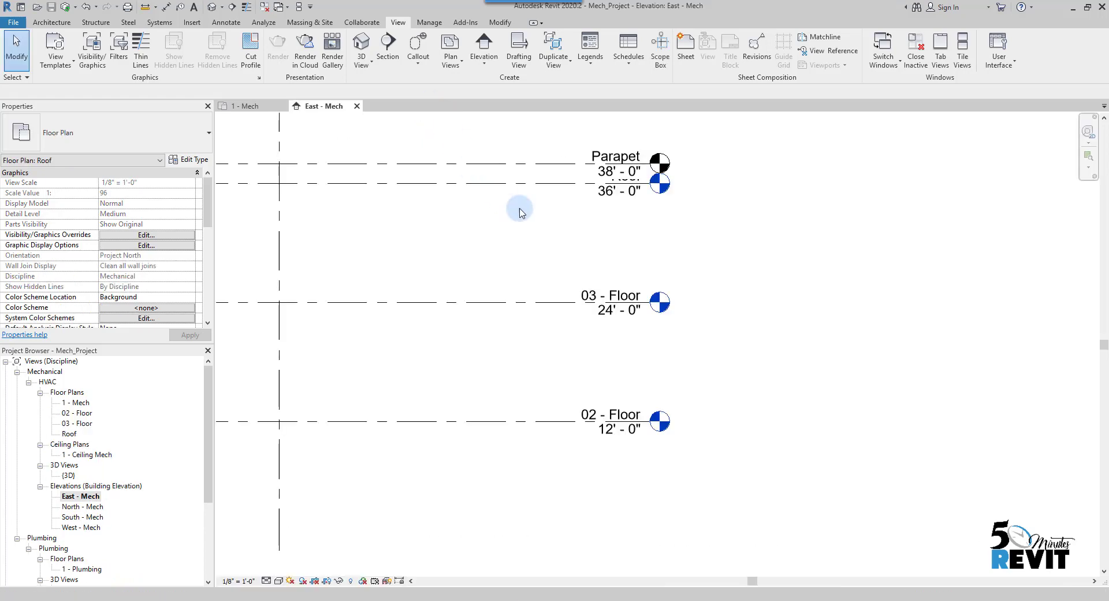
Step: Open the 02 - Floor plan from its level head in the elevation and look over the building layout
{"action": "scroll", "coordinate": [686, 378], "scroll_direction": "up", "scroll_amount": 2}
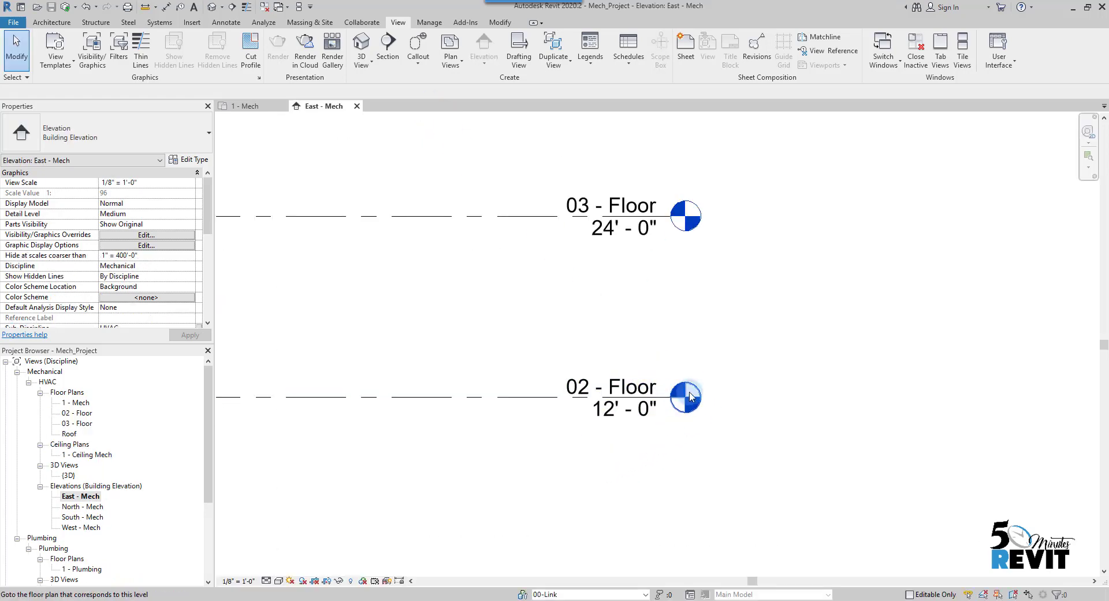
{"action": "middle_click_drag", "start_coordinate": [677, 435], "coordinate": [644, 455]}
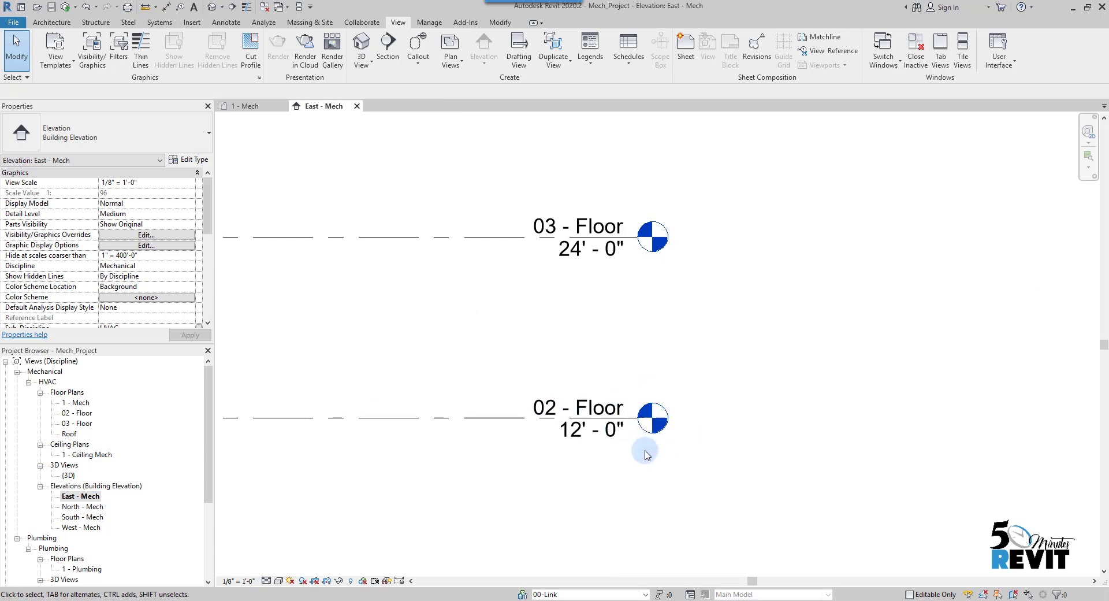
{"action": "scroll", "coordinate": [645, 454], "scroll_direction": "down", "scroll_amount": 2}
{"action": "scroll", "coordinate": [651, 434], "scroll_direction": "up", "scroll_amount": 3}
{"action": "double_click", "coordinate": [648, 420]}
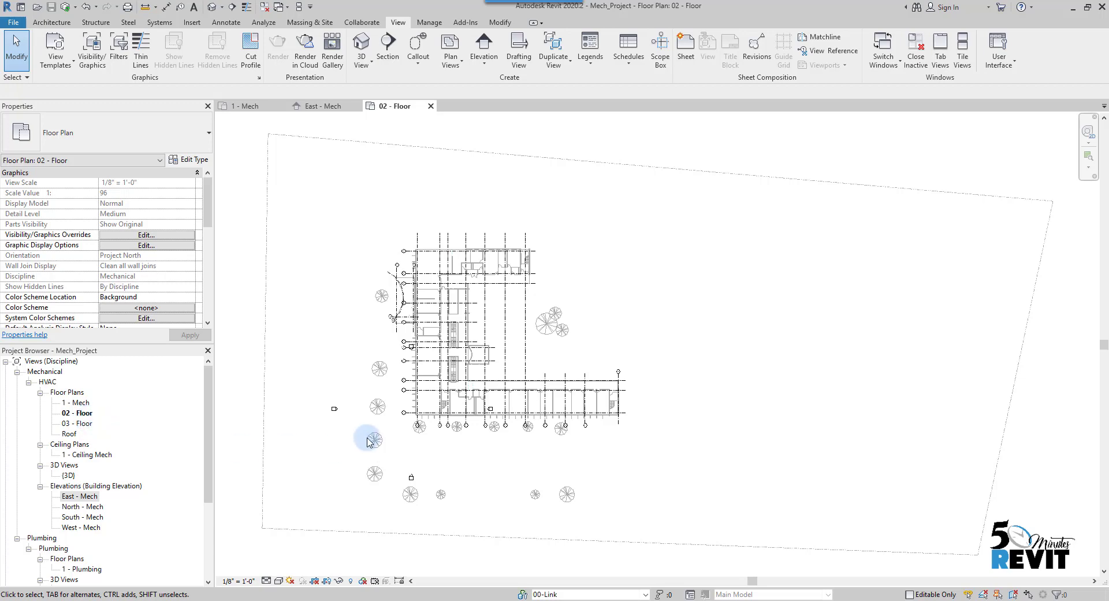
{"action": "scroll", "coordinate": [367, 462], "scroll_direction": "down", "scroll_amount": 2}
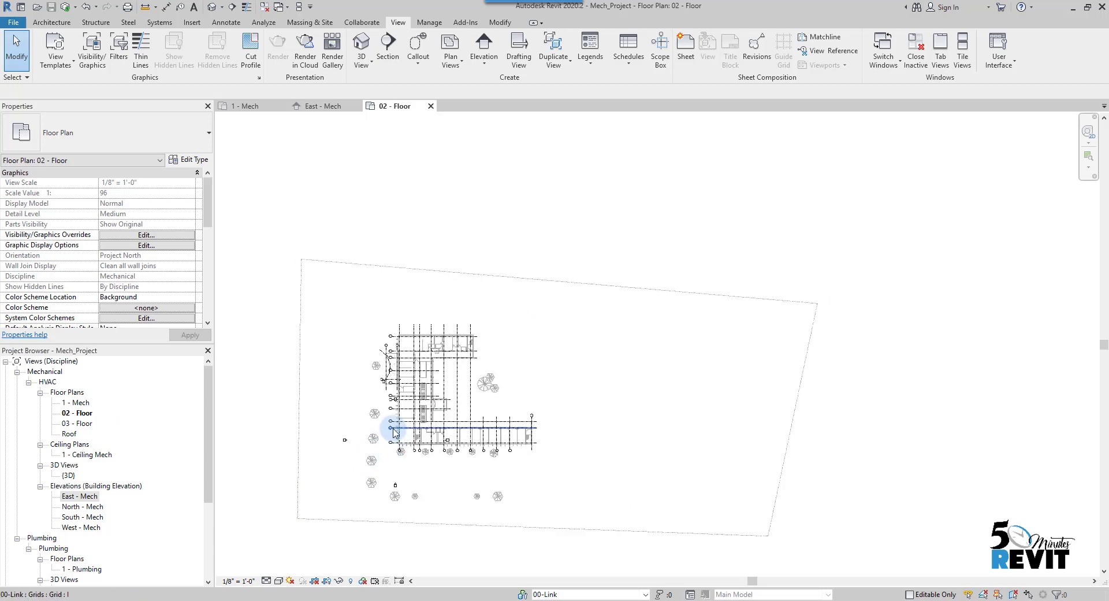
{"action": "scroll", "coordinate": [404, 441], "scroll_direction": "up", "scroll_amount": 5}
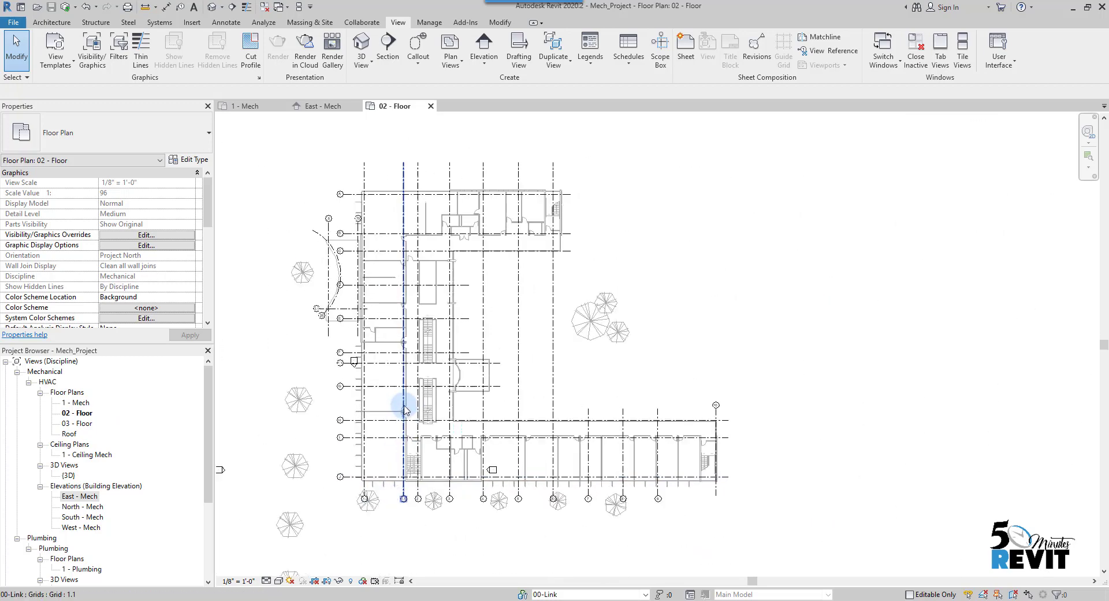
Step: Open the 1 - Mech floor plan and turn the Arch.rvt link's visibility back on in its visibility/graphics overrides
{"action": "double_click", "coordinate": [76, 404]}
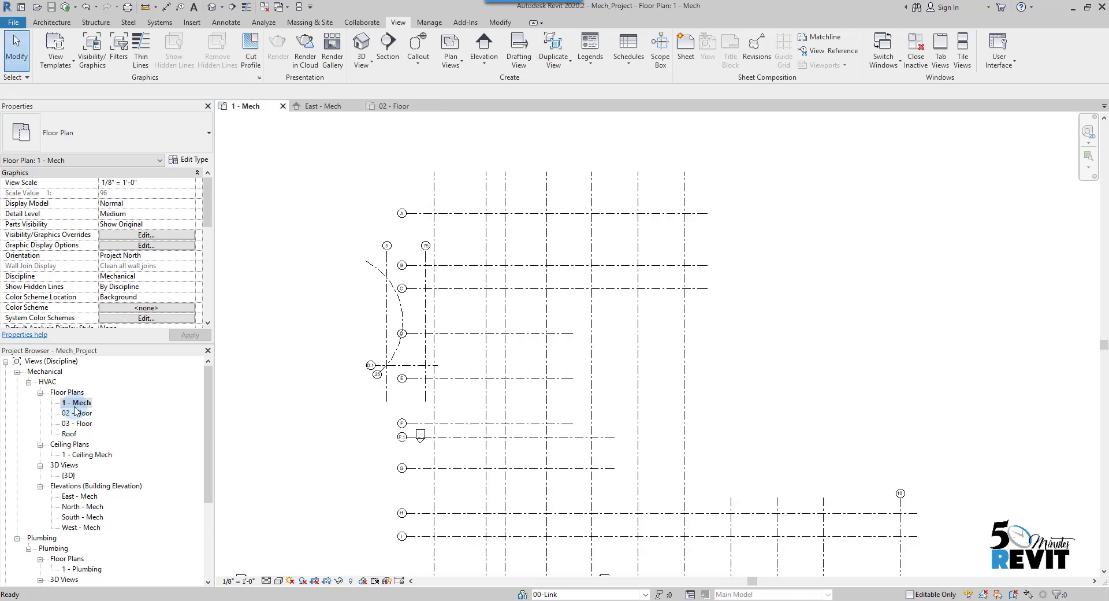
{"action": "scroll", "coordinate": [375, 382], "scroll_direction": "down", "scroll_amount": 3}
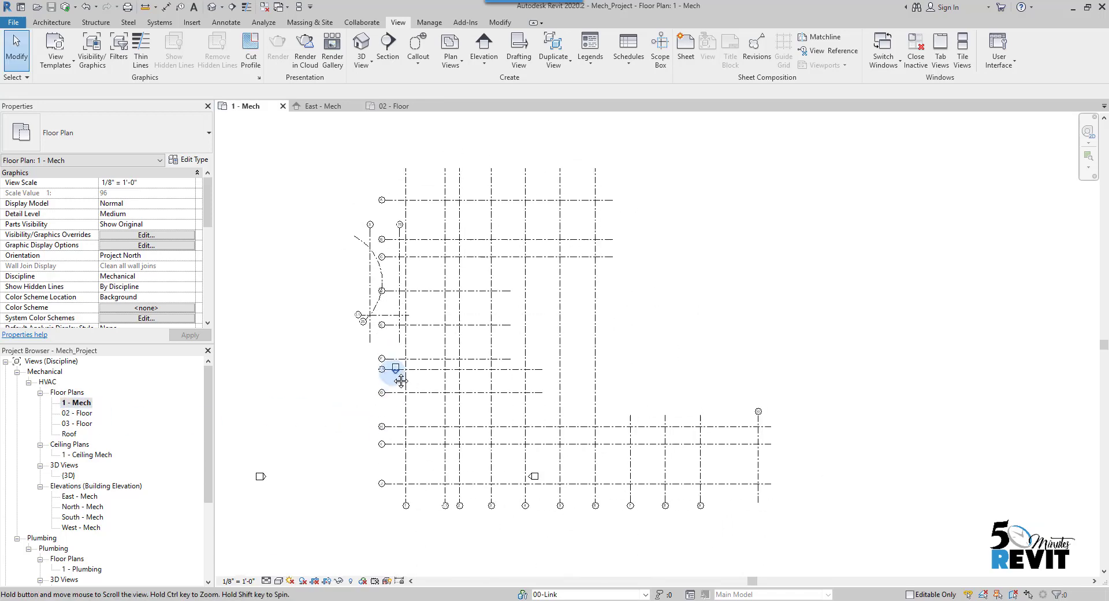
{"action": "key", "text": "v"}
{"action": "key", "text": "v"}
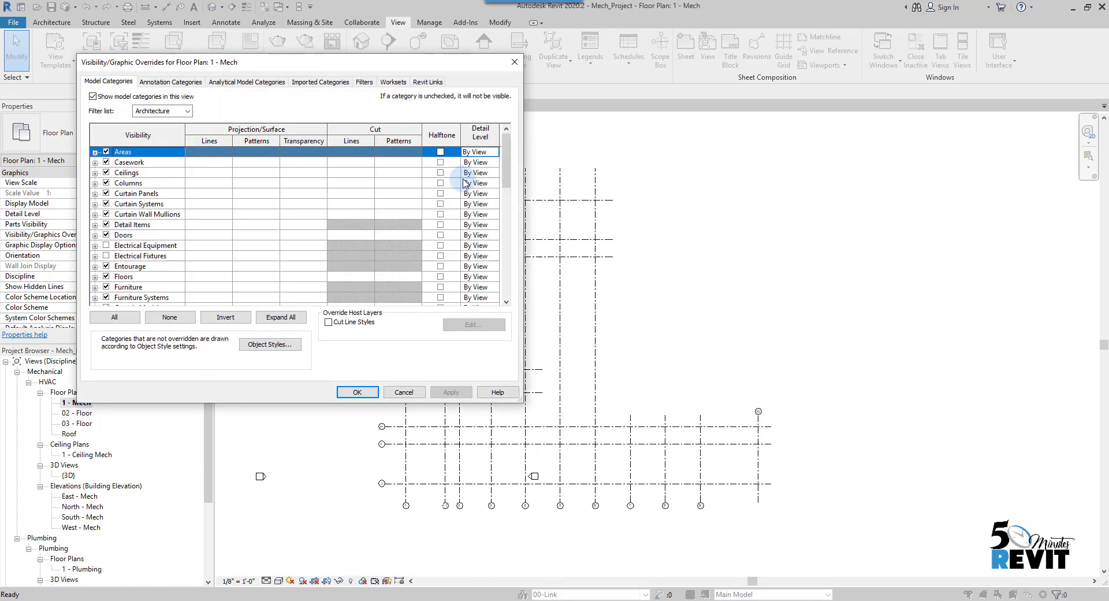
{"action": "left_click", "coordinate": [428, 81]}
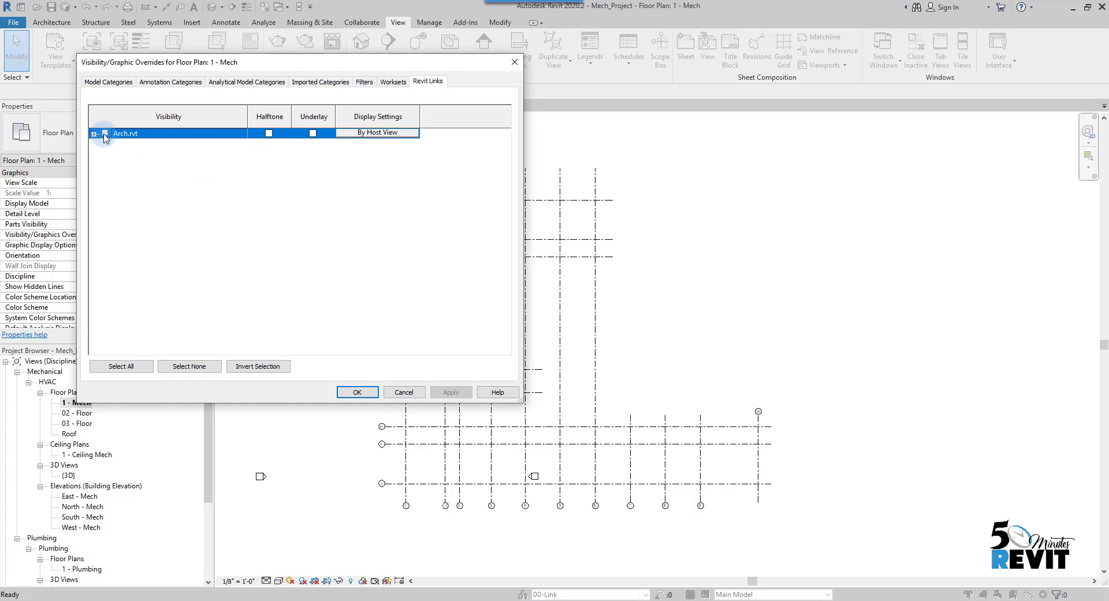
{"action": "left_click", "coordinate": [357, 392]}
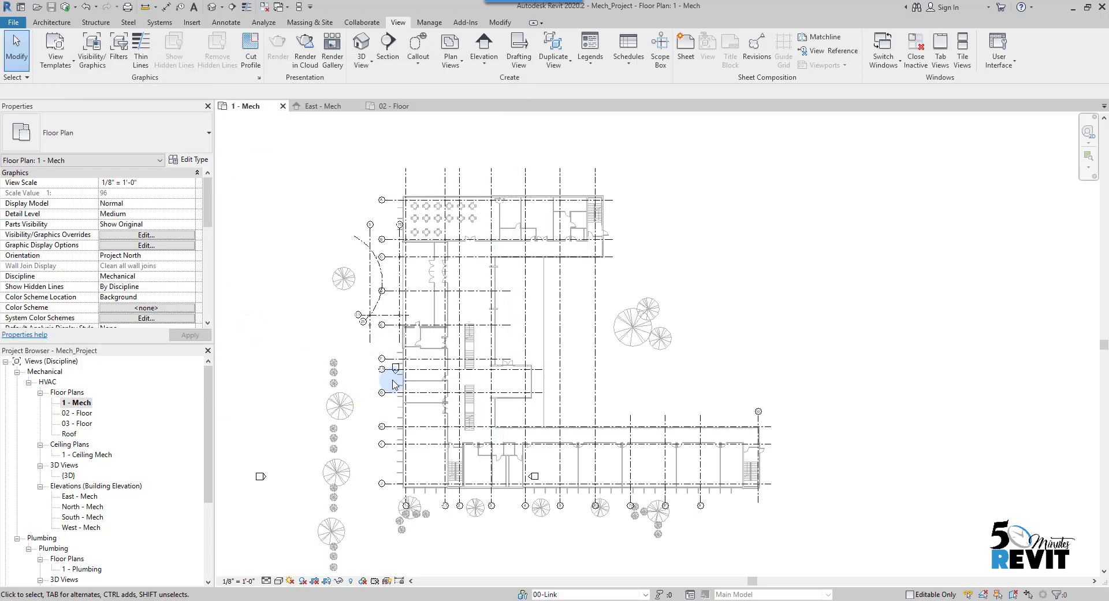
{"action": "scroll", "coordinate": [424, 242], "scroll_direction": "up", "scroll_amount": 3}
{"action": "mouse_move", "coordinate": [477, 370]}
{"action": "middle_mouse_down"}
{"action": "mouse_move", "coordinate": [456, 387]}
{"action": "mouse_move", "coordinate": [499, 365]}
{"action": "middle_mouse_up"}
{"action": "scroll", "coordinate": [572, 315], "scroll_direction": "up", "scroll_amount": 1}
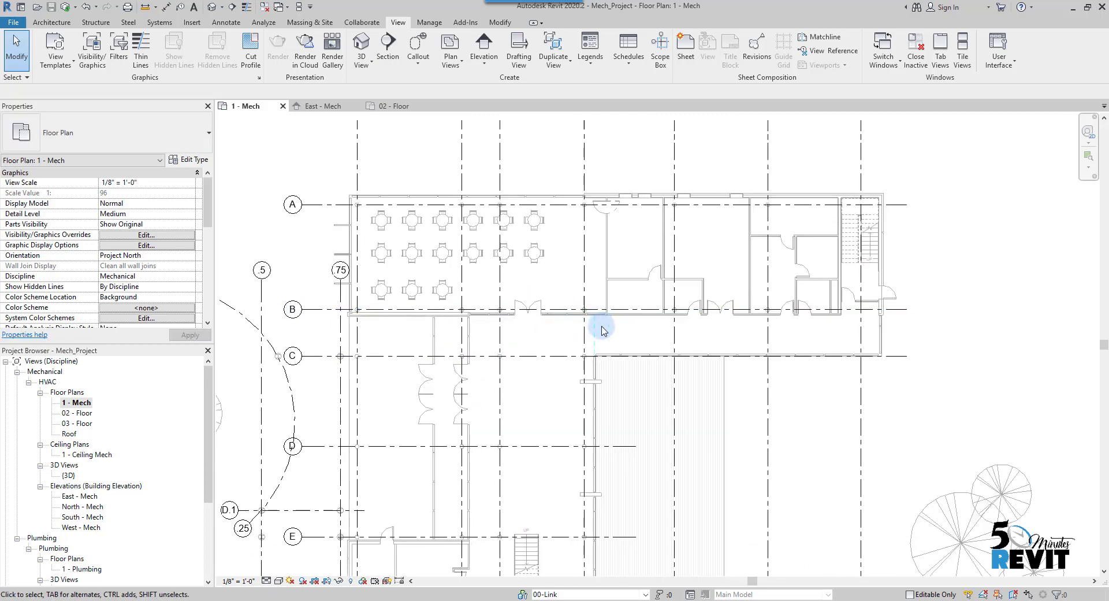
Step: Look over the linked building's rooms and grid lines in the 1 - Mech floor plan
{"action": "scroll", "coordinate": [601, 324], "scroll_direction": "down", "scroll_amount": 2}
{"action": "middle_click_drag", "start_coordinate": [575, 272], "coordinate": [550, 299]}
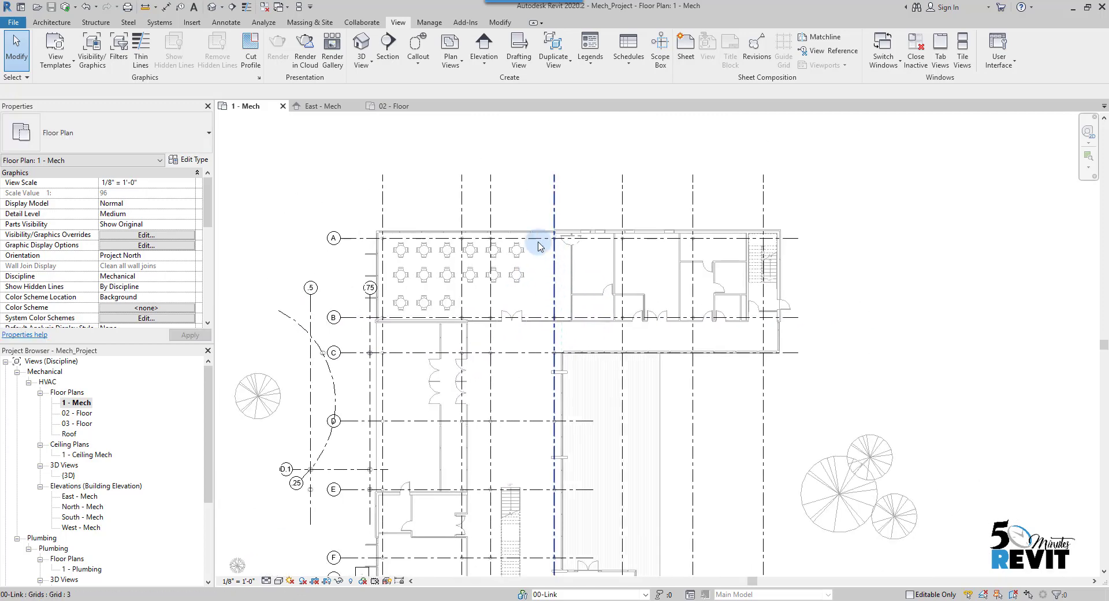
{"action": "scroll", "coordinate": [536, 272], "scroll_direction": "up", "scroll_amount": 2}
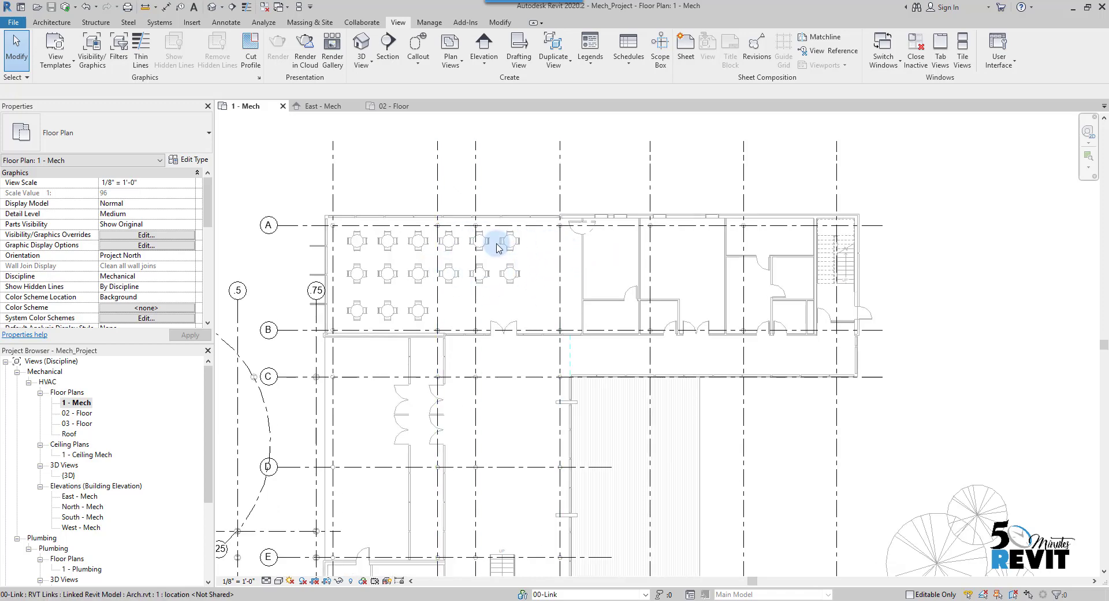
{"action": "middle_click_drag", "start_coordinate": [555, 280], "coordinate": [506, 285]}
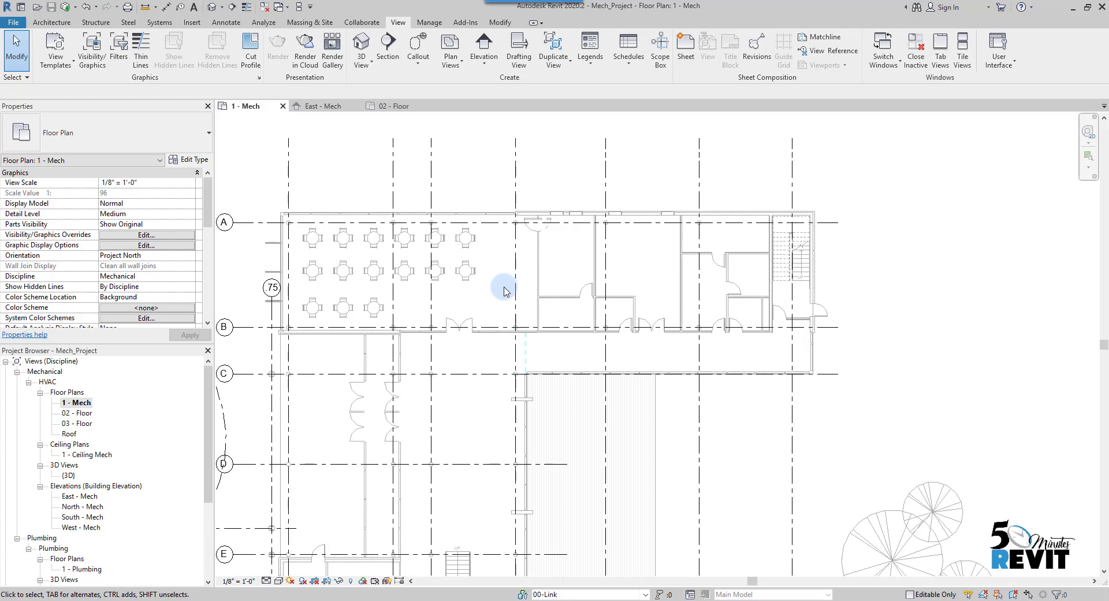
{"action": "scroll", "coordinate": [504, 291], "scroll_direction": "down", "scroll_amount": 1}
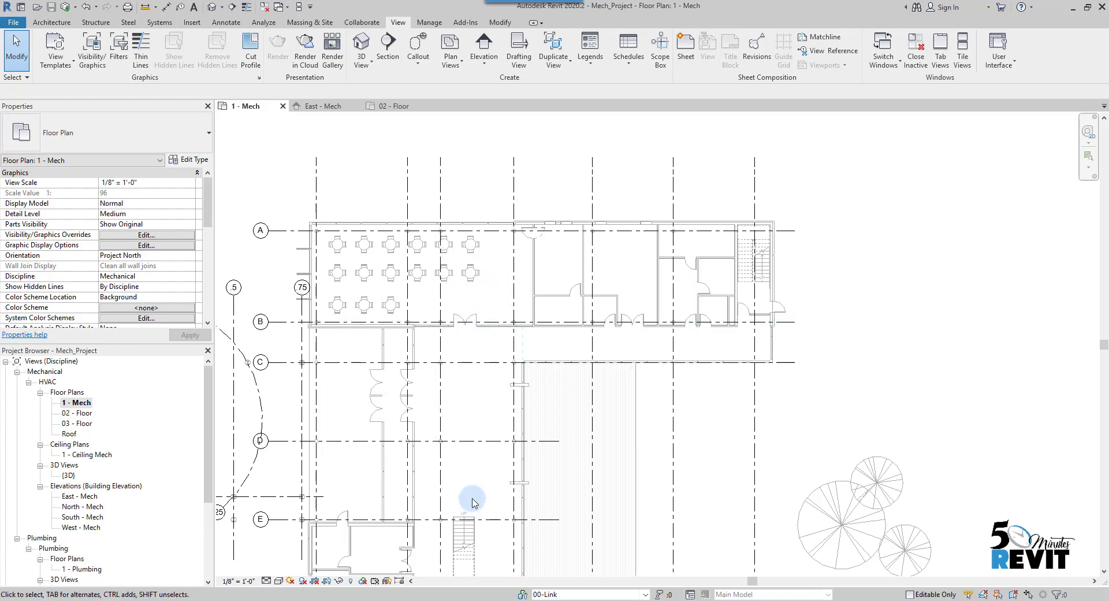
{"action": "scroll", "coordinate": [449, 362], "scroll_direction": "down", "scroll_amount": 1}
{"action": "middle_click_drag", "start_coordinate": [468, 368], "coordinate": [470, 361]}
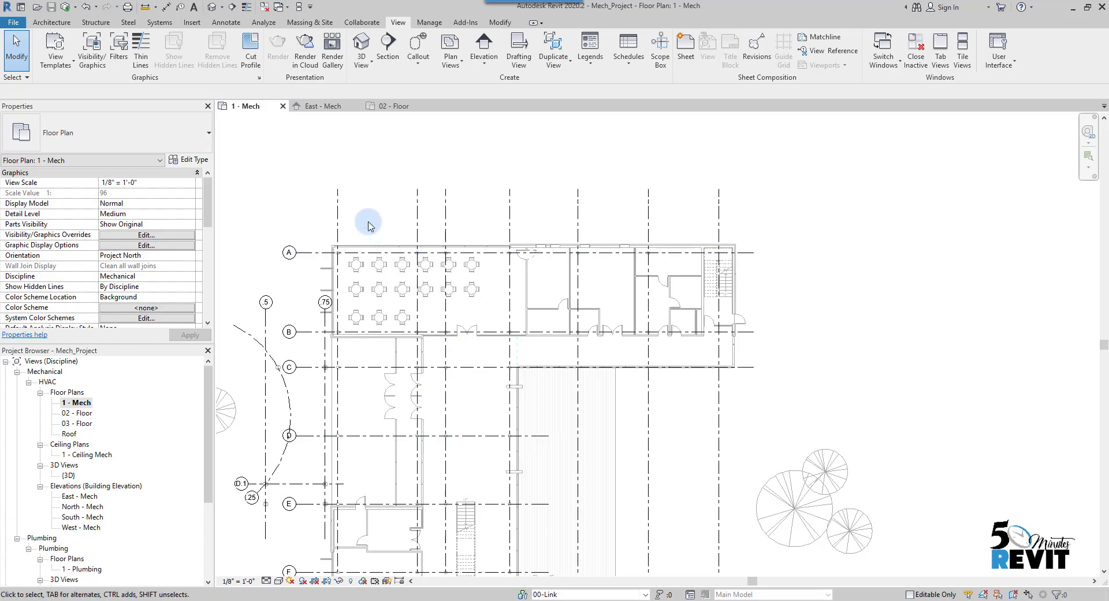
{"action": "left_click", "coordinate": [265, 24]}
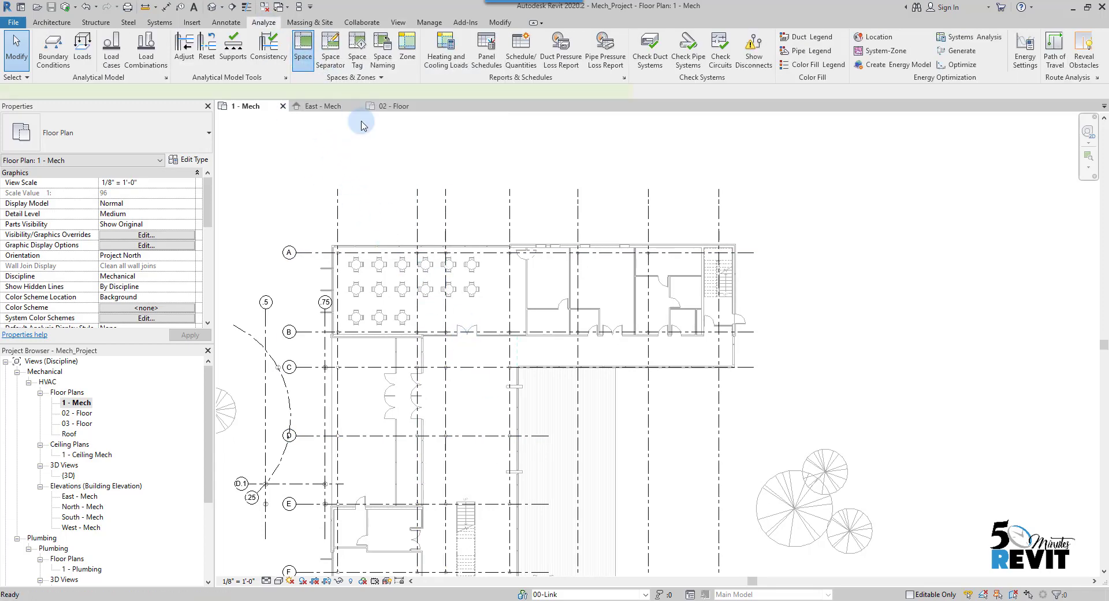
{"action": "left_click", "coordinate": [305, 53]}
{"action": "scroll", "coordinate": [483, 313], "scroll_direction": "up", "scroll_amount": 2}
{"action": "scroll", "coordinate": [483, 313], "scroll_direction": "up", "scroll_amount": 1}
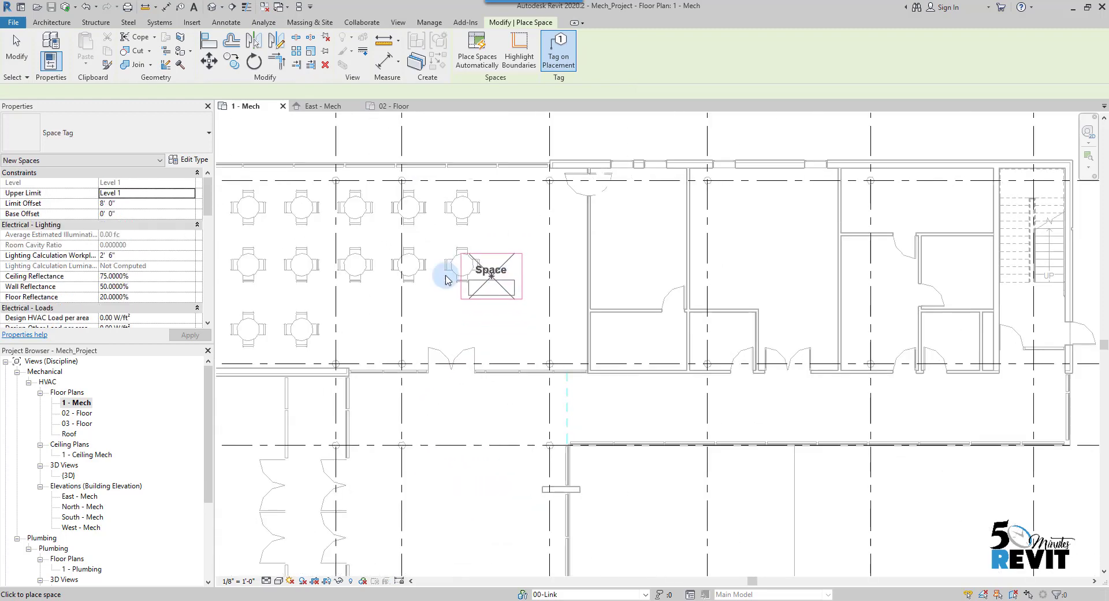
{"action": "scroll", "coordinate": [550, 280], "scroll_direction": "up", "scroll_amount": 1}
{"action": "middle_click_drag", "start_coordinate": [550, 280], "coordinate": [554, 283]}
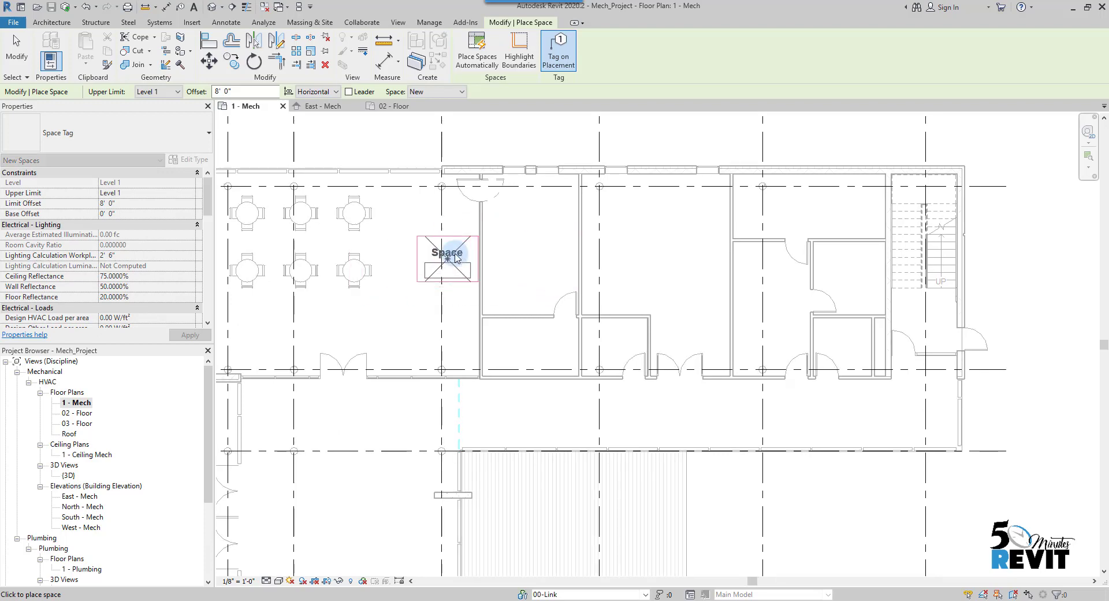
{"action": "middle_click_drag", "start_coordinate": [420, 279], "coordinate": [470, 317]}
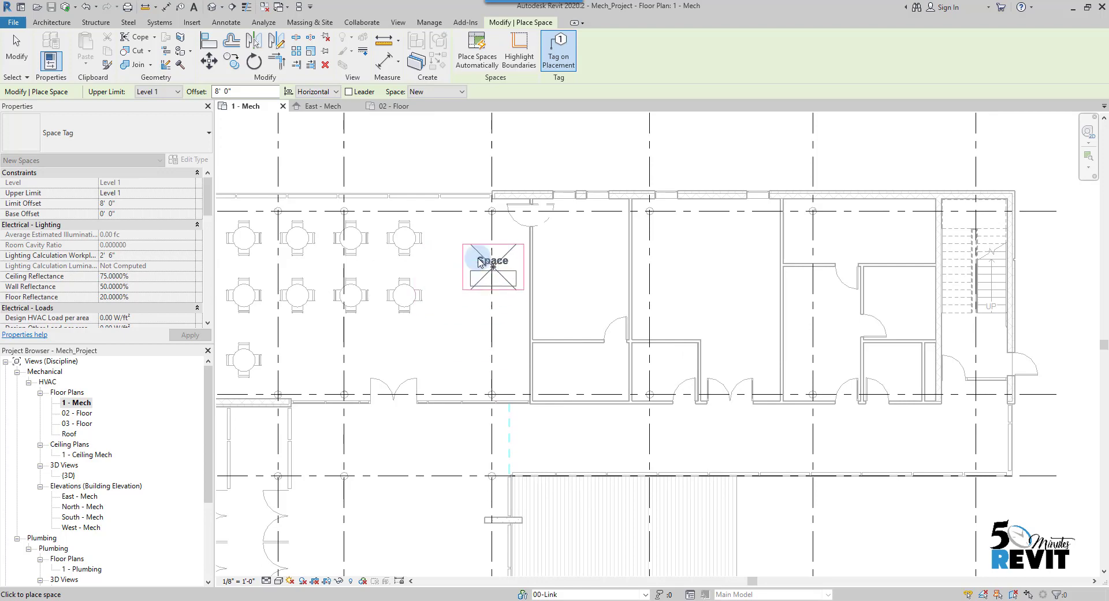
{"action": "middle_click_drag", "start_coordinate": [442, 289], "coordinate": [517, 305]}
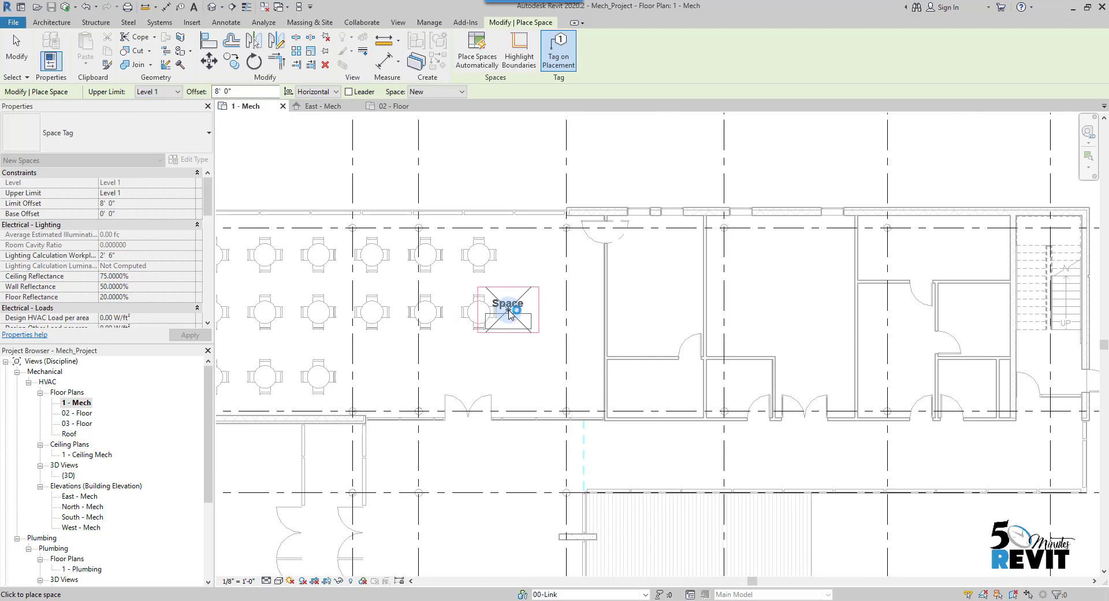
{"action": "key", "text": "Escape"}
{"action": "key", "text": "Escape"}
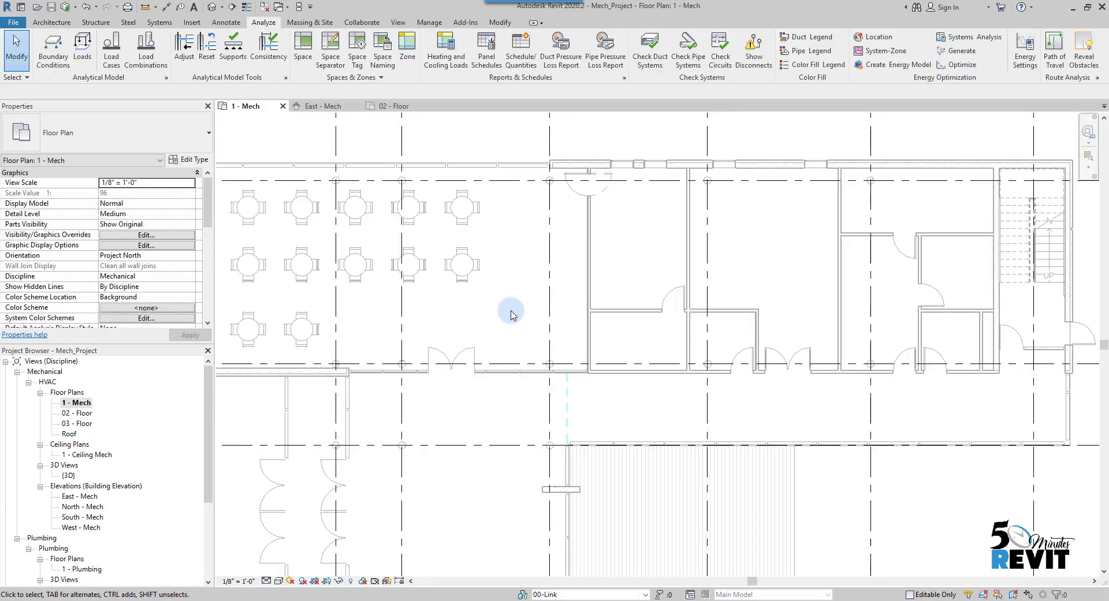
Step: Turn on Room Bounding in the type properties of the Arch.rvt link
{"action": "scroll", "coordinate": [514, 322], "scroll_direction": "down", "scroll_amount": 3}
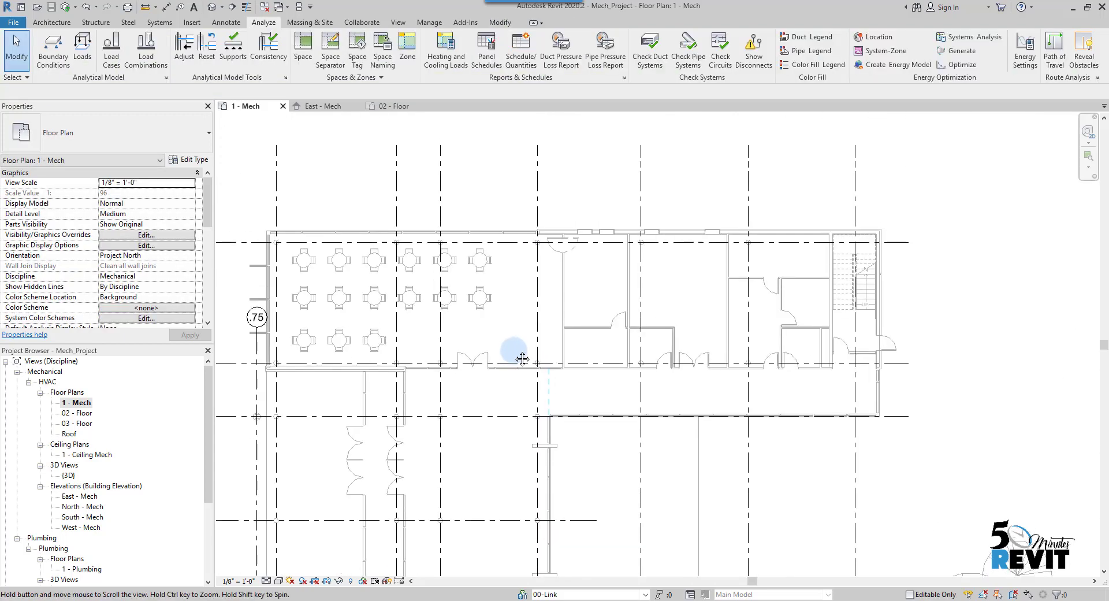
{"action": "left_click", "coordinate": [562, 300]}
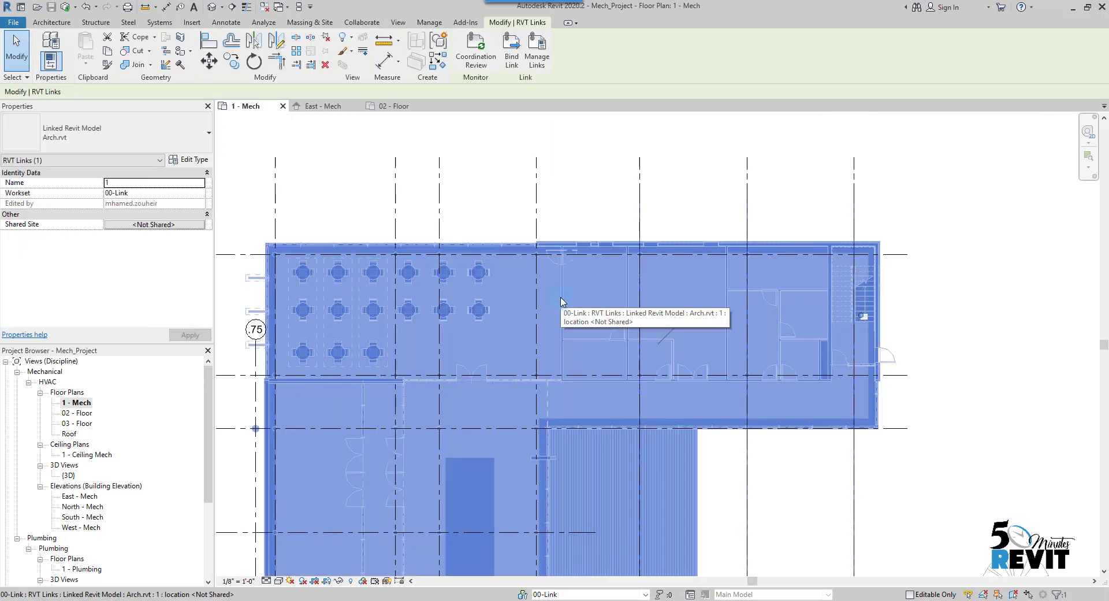
{"action": "left_click", "coordinate": [195, 161]}
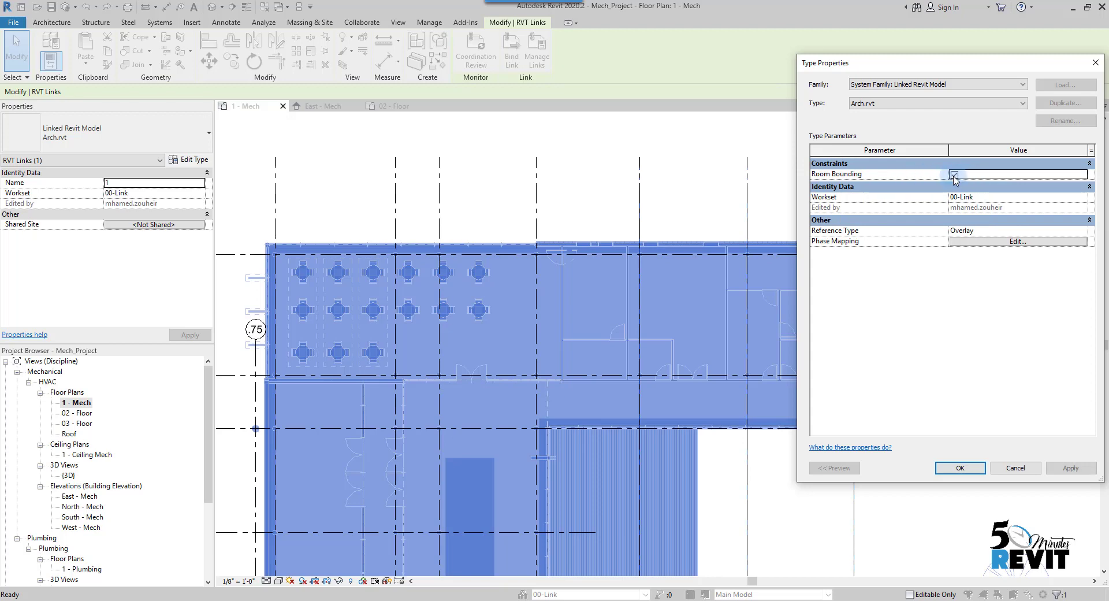
{"action": "left_click", "coordinate": [959, 465]}
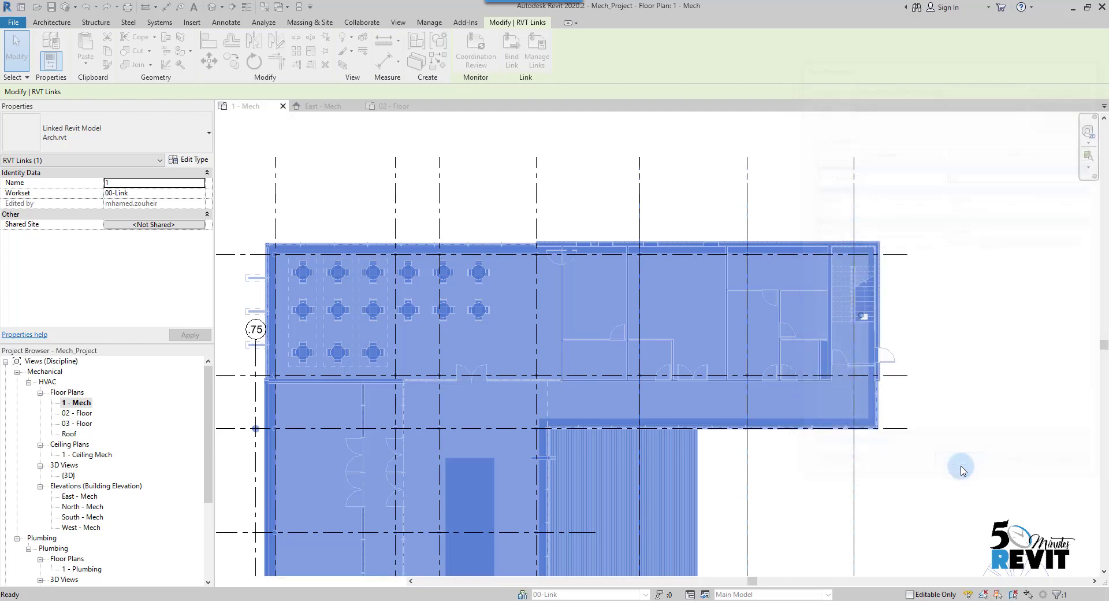
{"action": "left_click", "coordinate": [664, 186]}
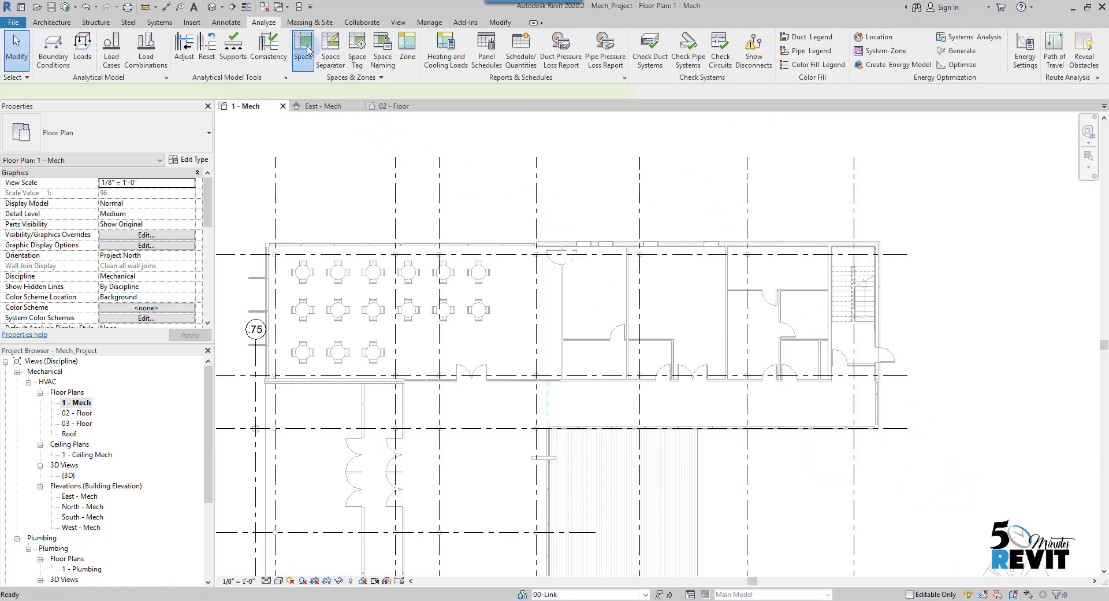
Step: Place spaces automatically throughout the 1 - Mech plan with Tag on Placement on and Level 1 as upper limit
{"action": "left_click", "coordinate": [306, 50]}
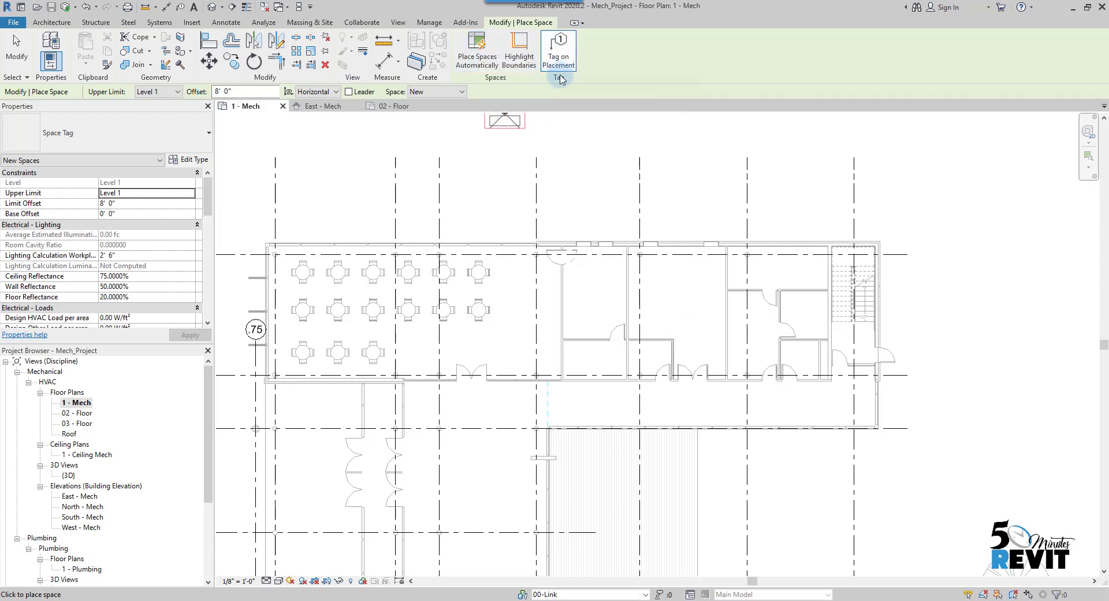
{"action": "left_click", "coordinate": [561, 68]}
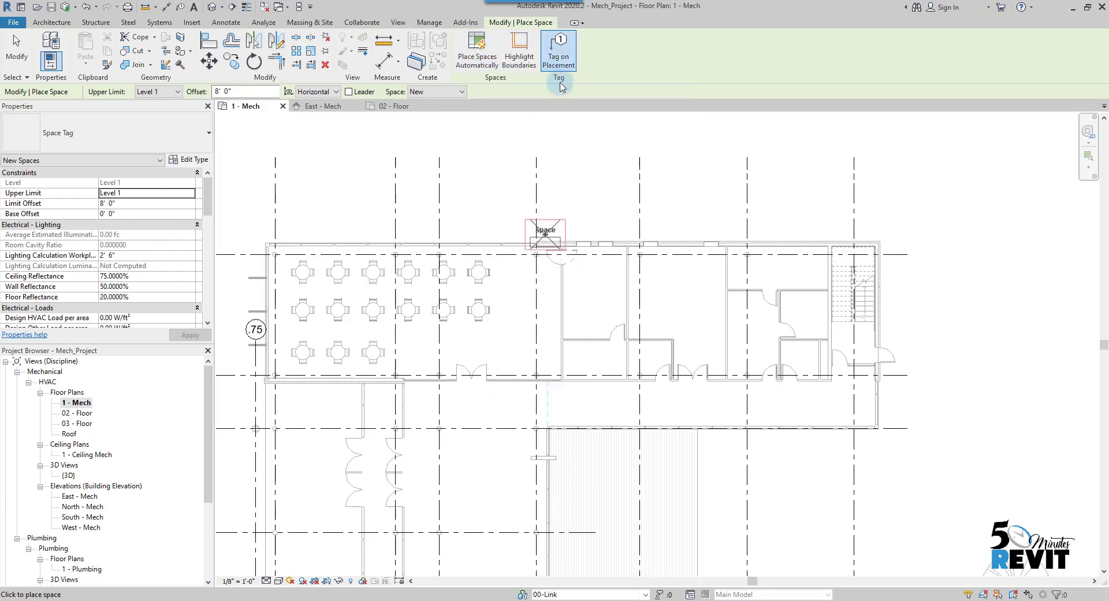
{"action": "left_click", "coordinate": [478, 49]}
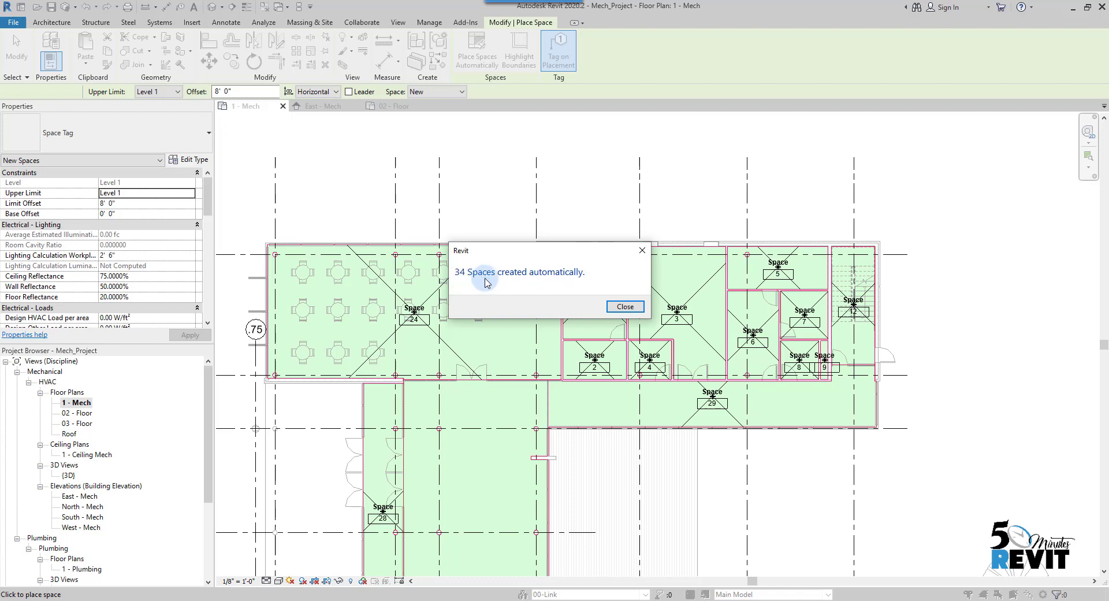
{"action": "left_click", "coordinate": [625, 307]}
{"action": "key", "text": "Escape"}
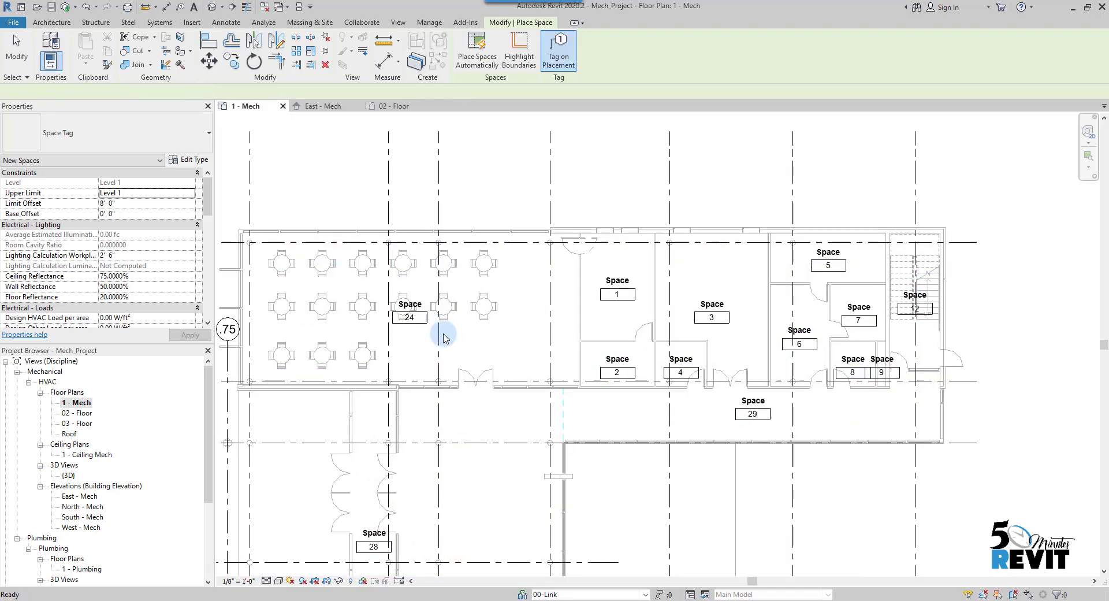
Step: Examine the names and numbers on the new space tags across the building's upper wing
{"action": "scroll", "coordinate": [456, 347], "scroll_direction": "up", "scroll_amount": 5}
{"action": "middle_click_drag", "start_coordinate": [454, 349], "coordinate": [473, 373]}
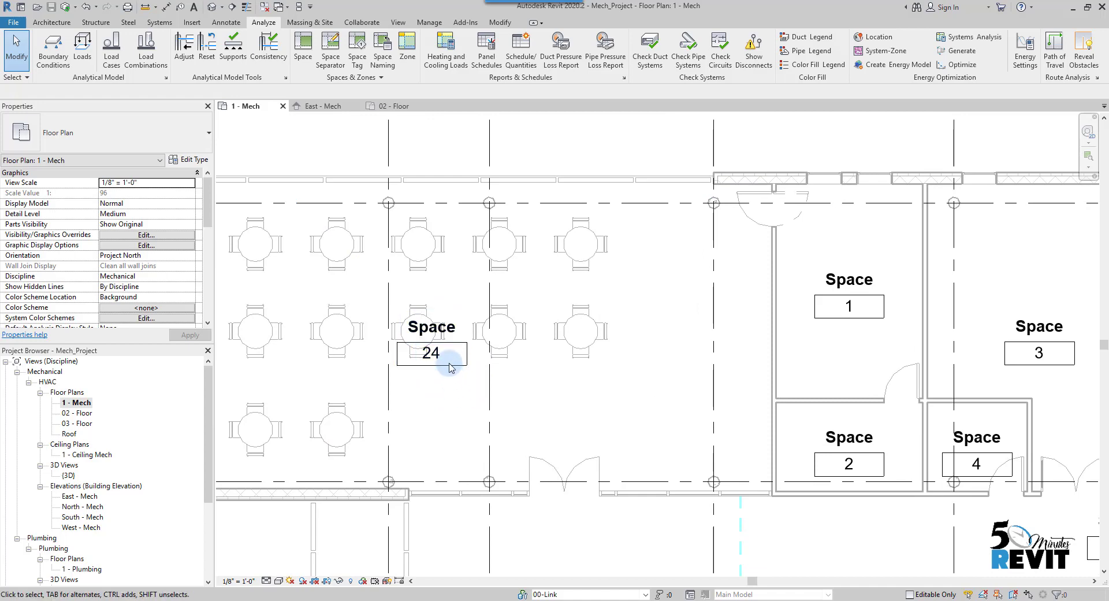
{"action": "scroll", "coordinate": [447, 383], "scroll_direction": "down", "scroll_amount": 2}
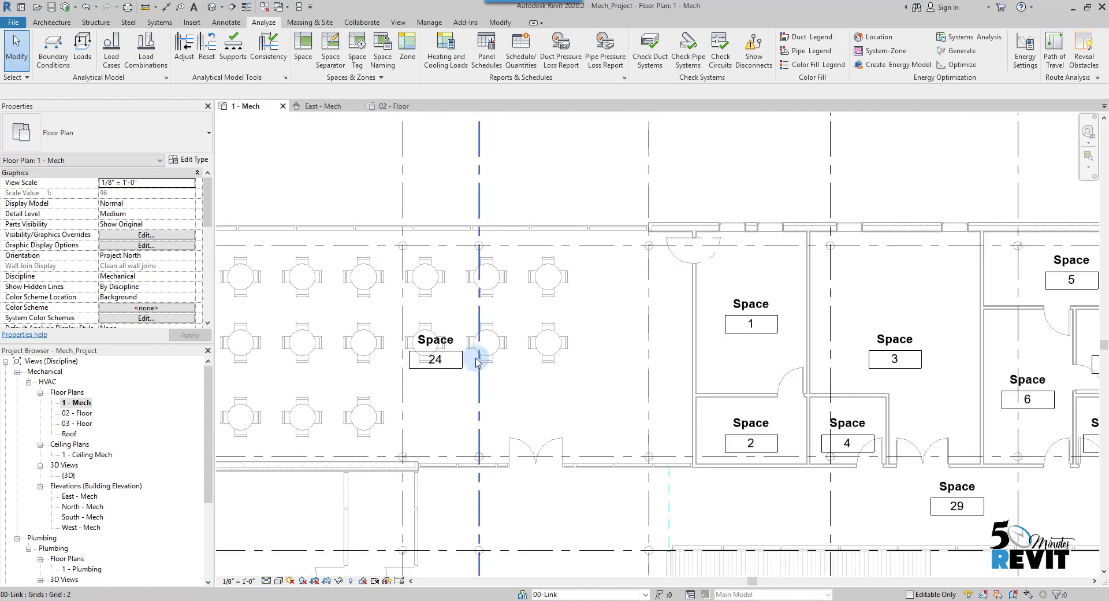
{"action": "scroll", "coordinate": [475, 399], "scroll_direction": "down", "scroll_amount": 1}
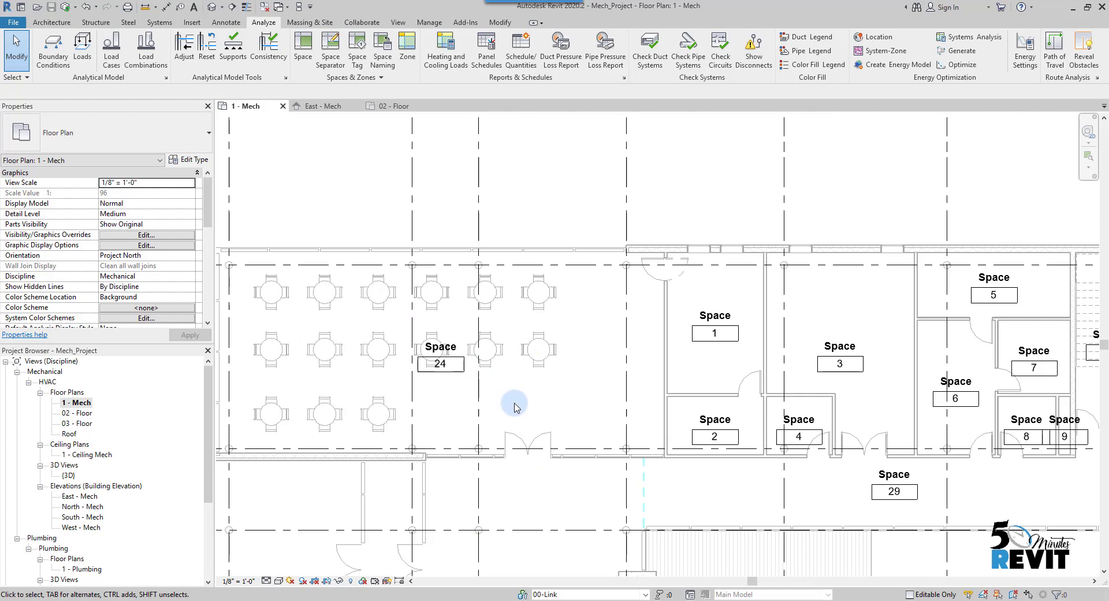
{"action": "scroll", "coordinate": [490, 398], "scroll_direction": "down", "scroll_amount": 1}
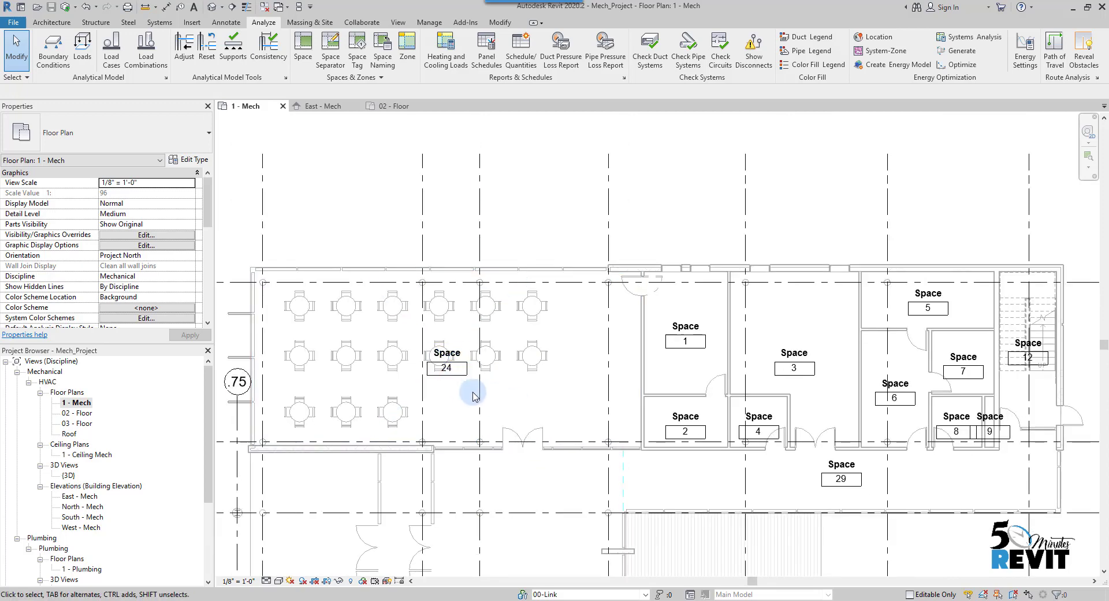
{"action": "middle_click_drag", "start_coordinate": [483, 394], "coordinate": [475, 372]}
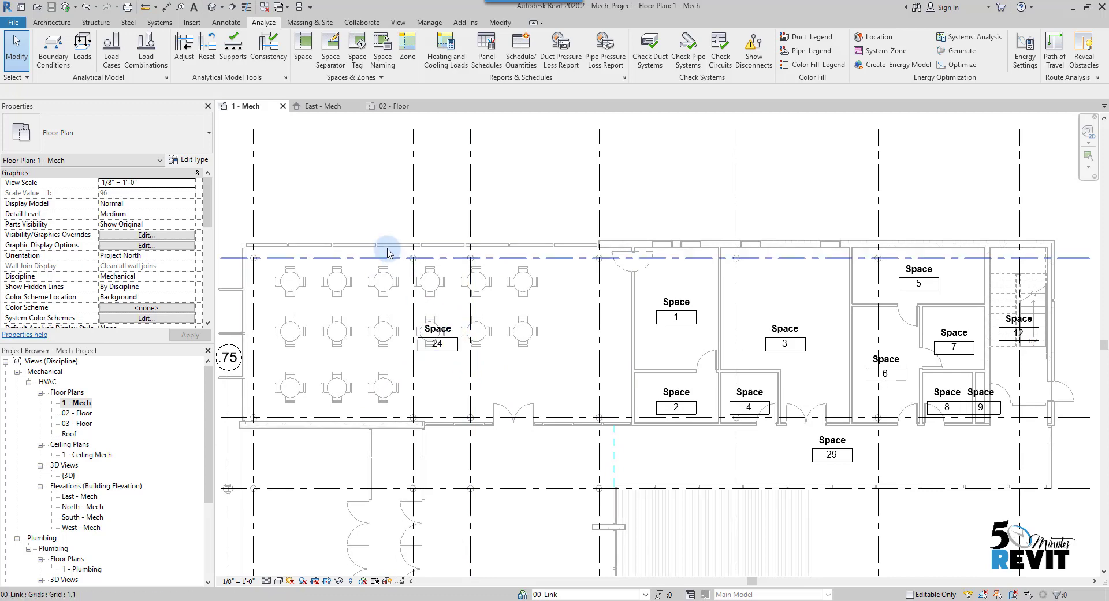
{"action": "middle_click_drag", "start_coordinate": [381, 240], "coordinate": [390, 264]}
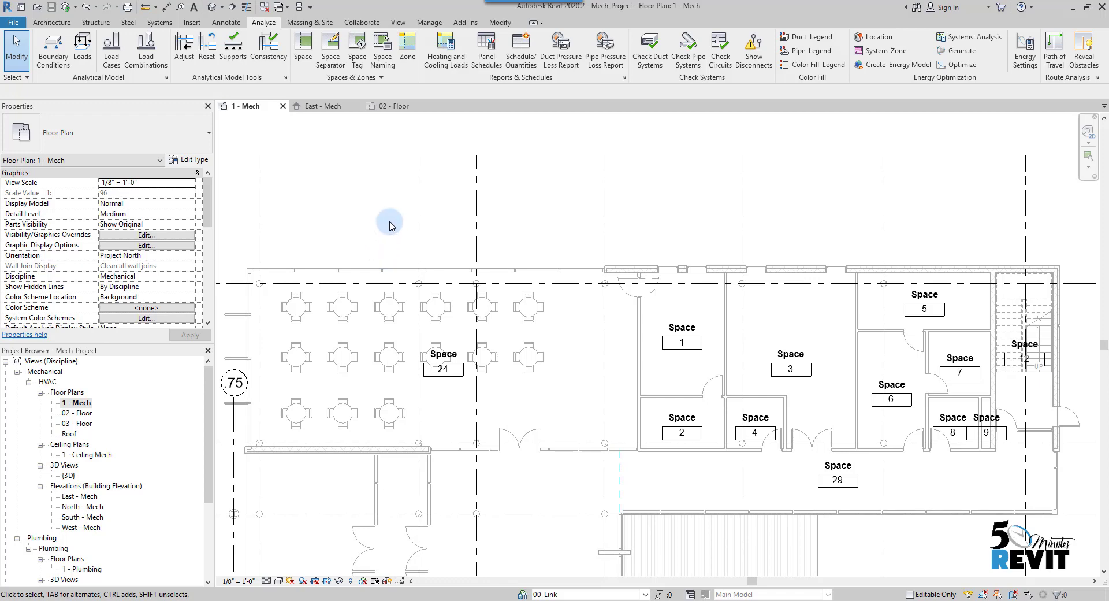
Step: Use Space Naming to give the spaces the linked rooms' names and numbers on all levels
{"action": "left_click", "coordinate": [388, 61]}
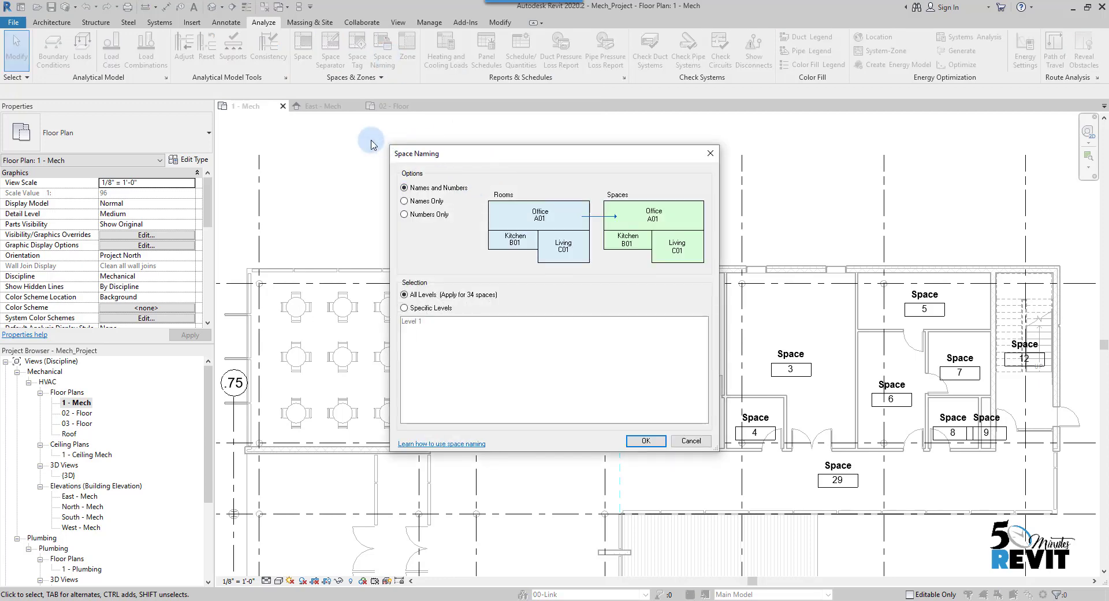
{"action": "left_click_drag", "start_coordinate": [515, 161], "coordinate": [206, 79]}
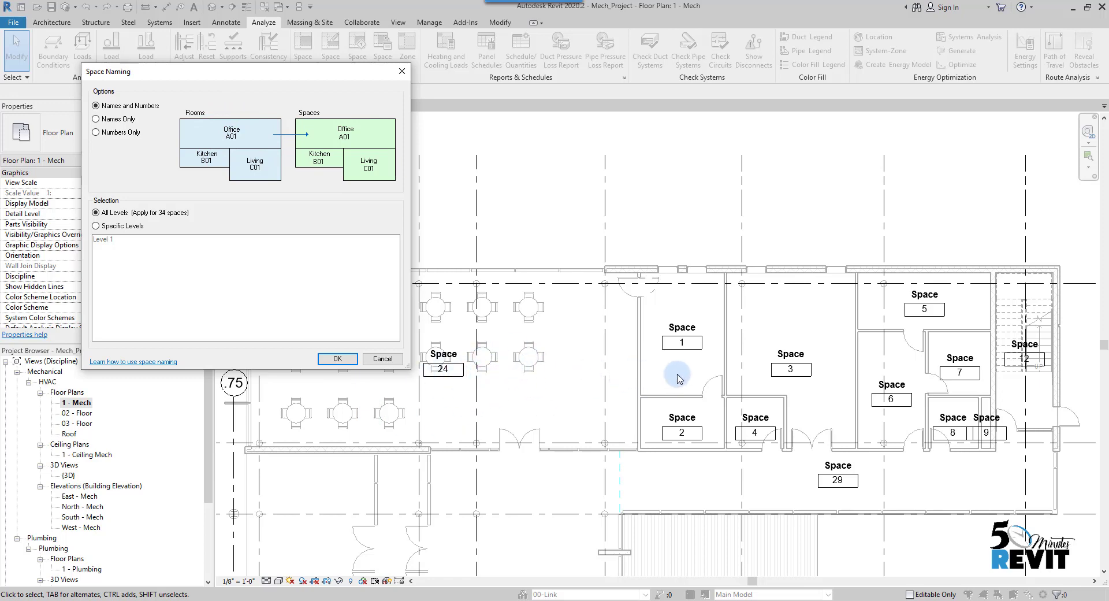
{"action": "left_click", "coordinate": [339, 359]}
Step: Check the updated space tags against the rooms, from the cafeteria across to the offices and stair
{"action": "scroll", "coordinate": [444, 416], "scroll_direction": "up", "scroll_amount": 2}
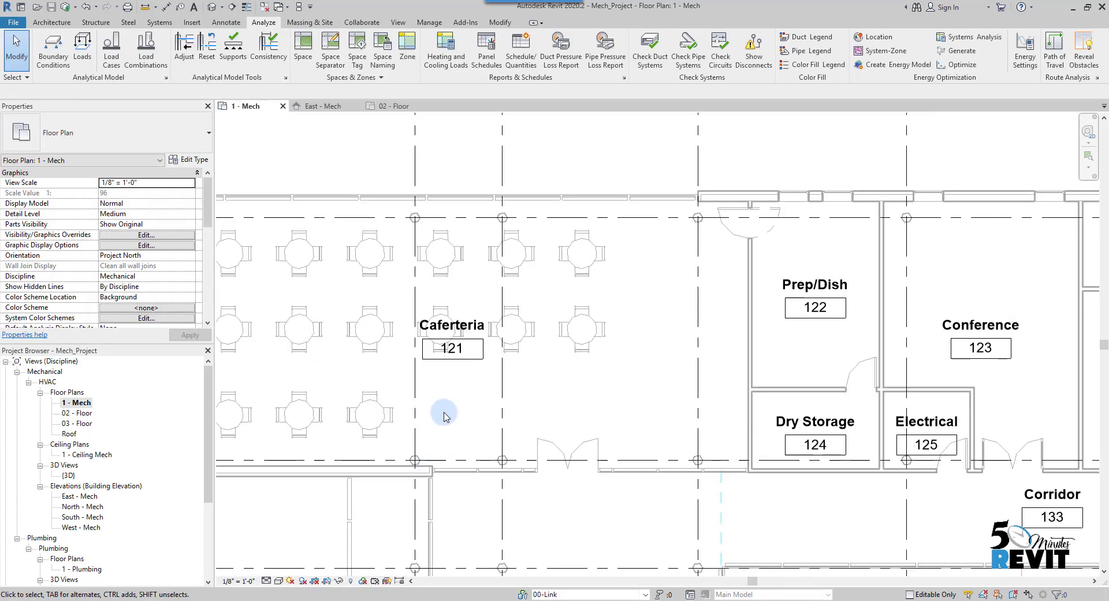
{"action": "scroll", "coordinate": [444, 416], "scroll_direction": "up", "scroll_amount": 1}
{"action": "scroll", "coordinate": [455, 411], "scroll_direction": "down", "scroll_amount": 4}
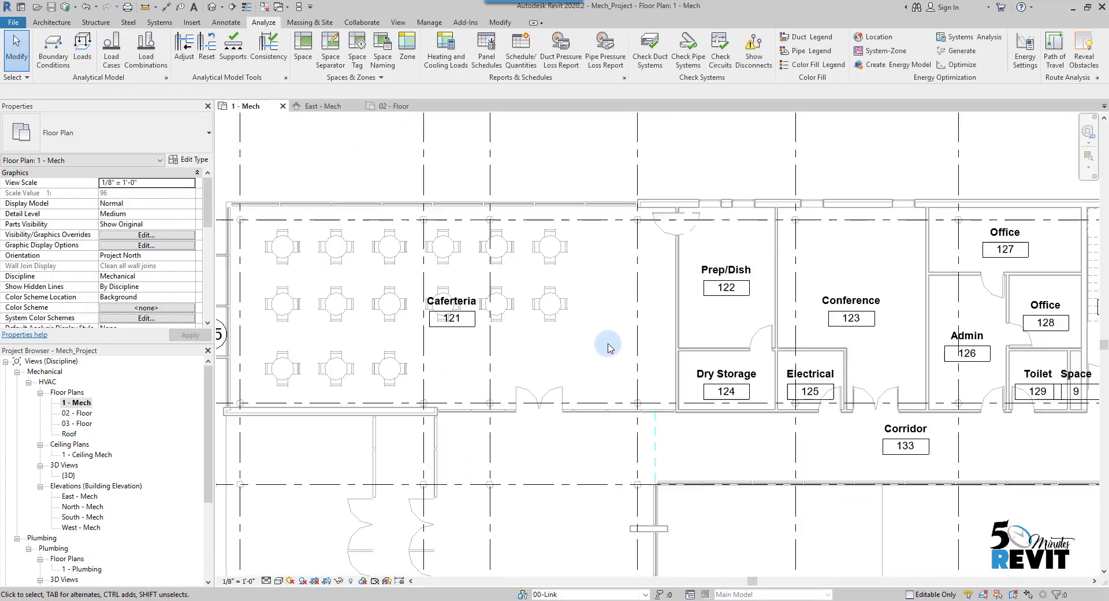
{"action": "scroll", "coordinate": [502, 335], "scroll_direction": "down", "scroll_amount": 3}
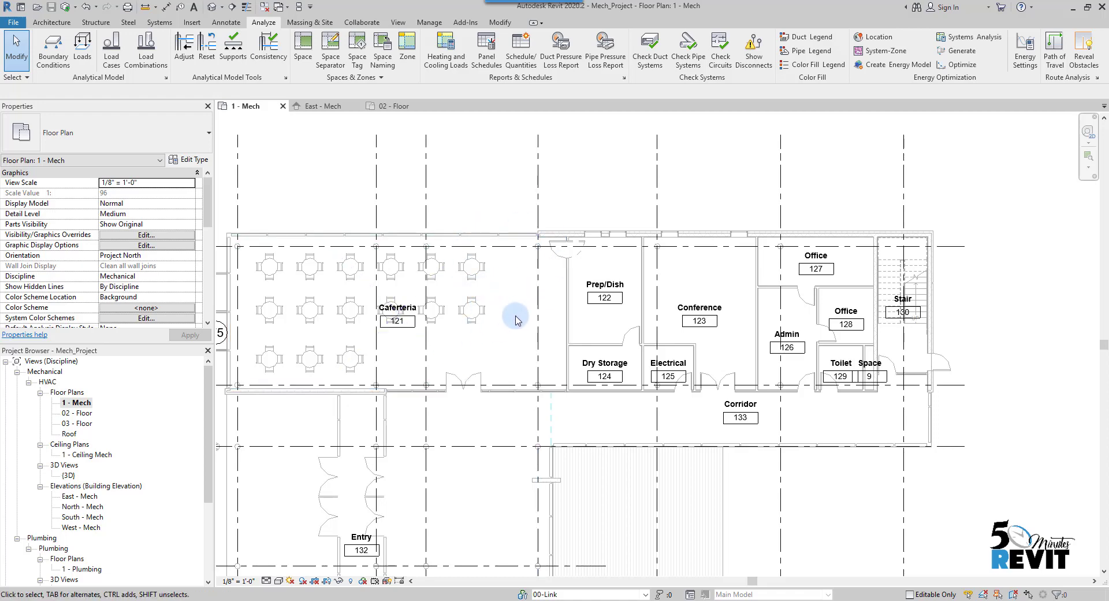
{"action": "middle_click_drag", "start_coordinate": [520, 332], "coordinate": [486, 332]}
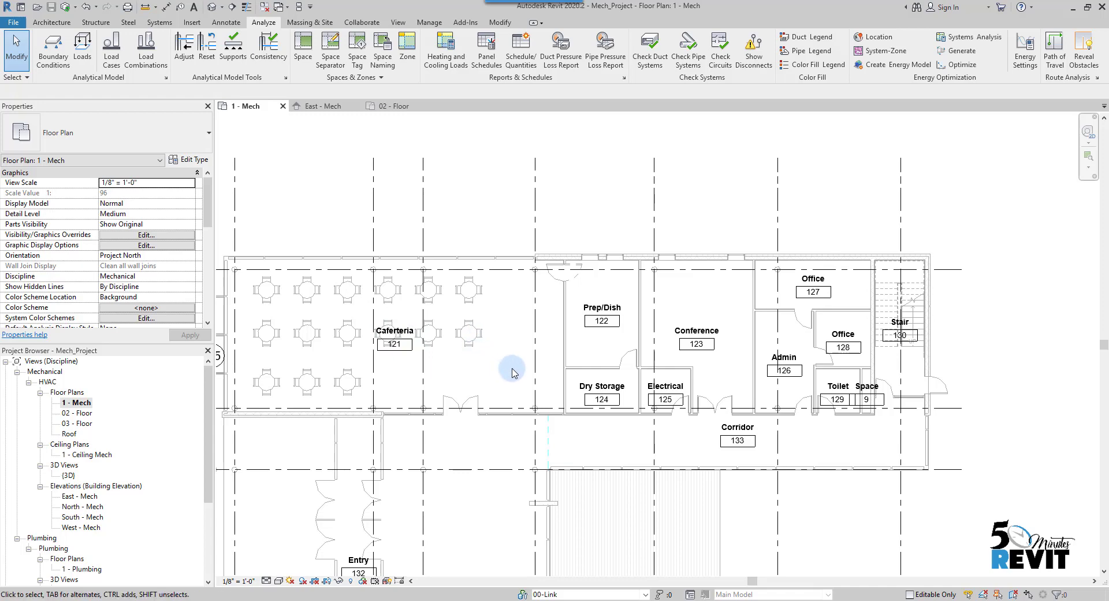
{"action": "scroll", "coordinate": [468, 371], "scroll_direction": "down", "scroll_amount": 2}
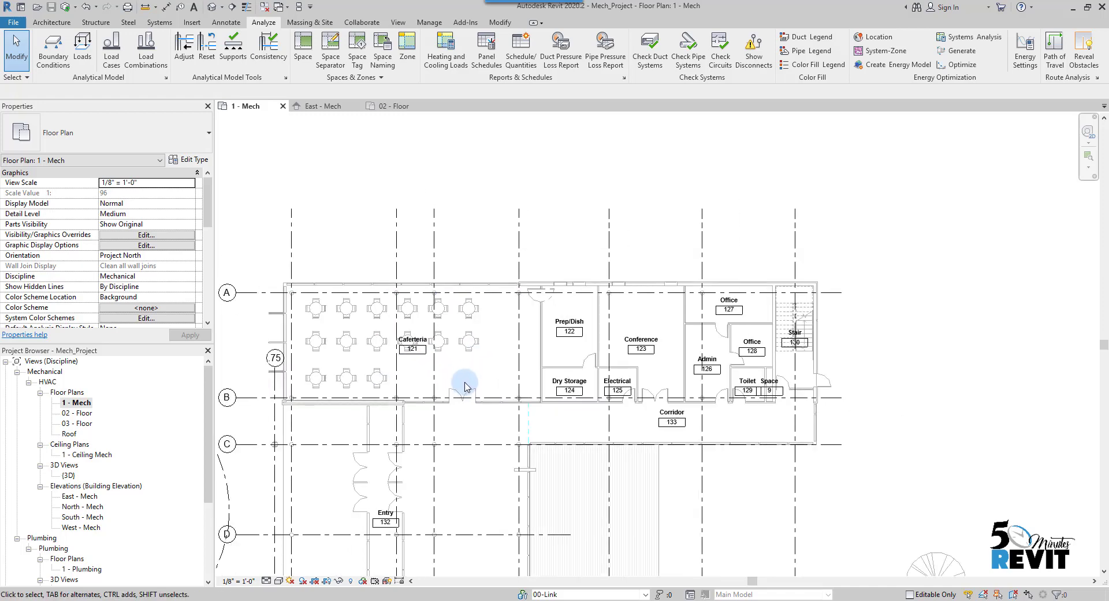